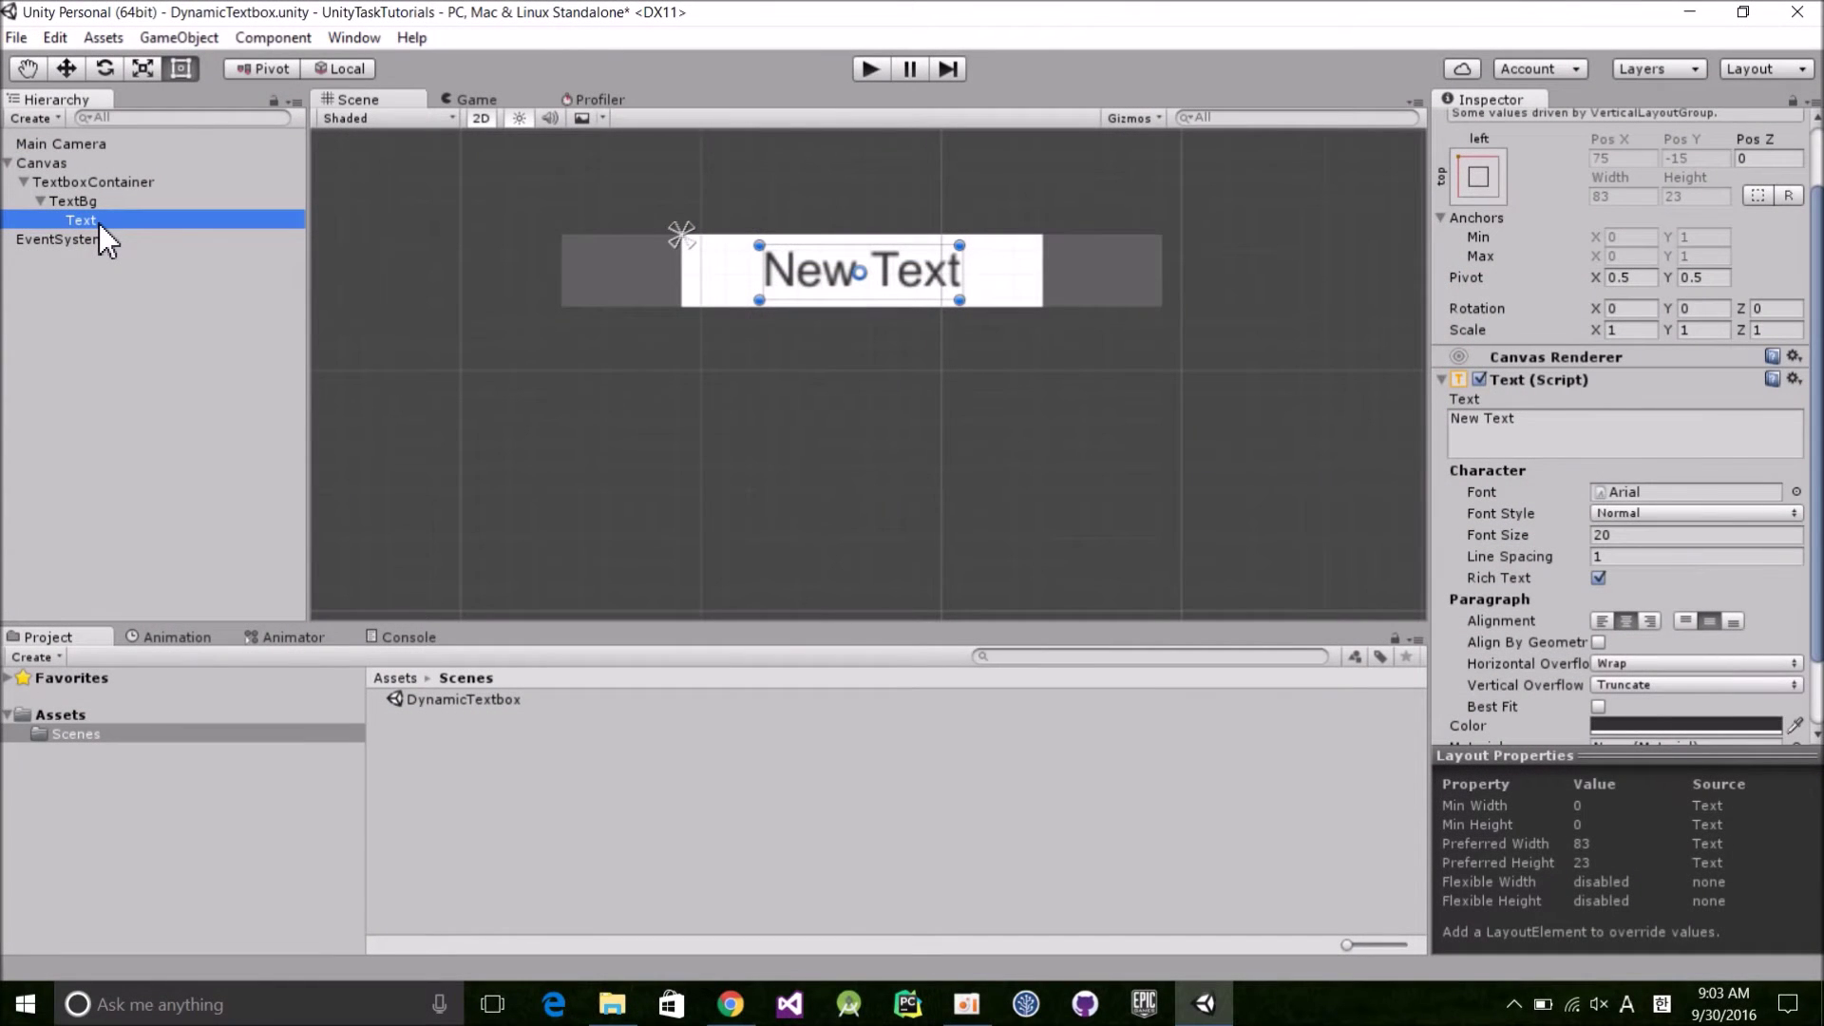
Step: Duplicate the Text line and append 'adsf adsf adsf asd fasdf' to the middle label, Text (1)
key(ctrl+d)
key(ctrl+d)
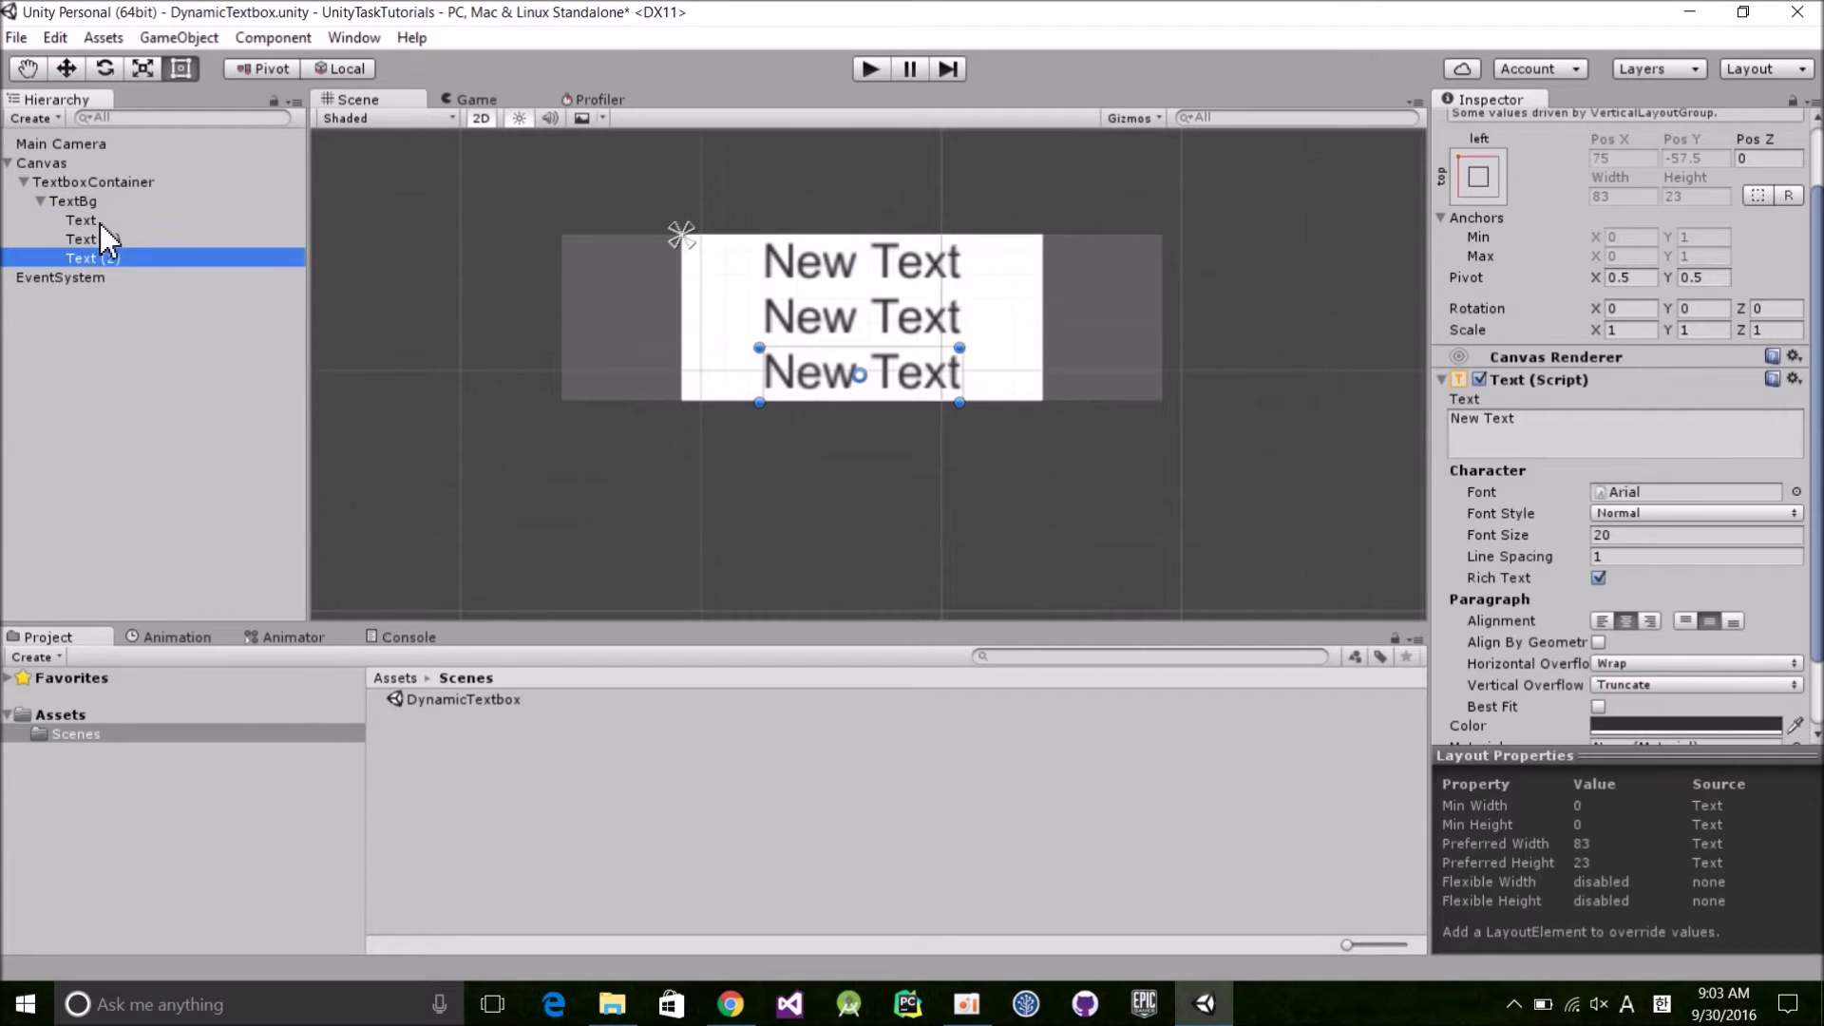
click(106, 241)
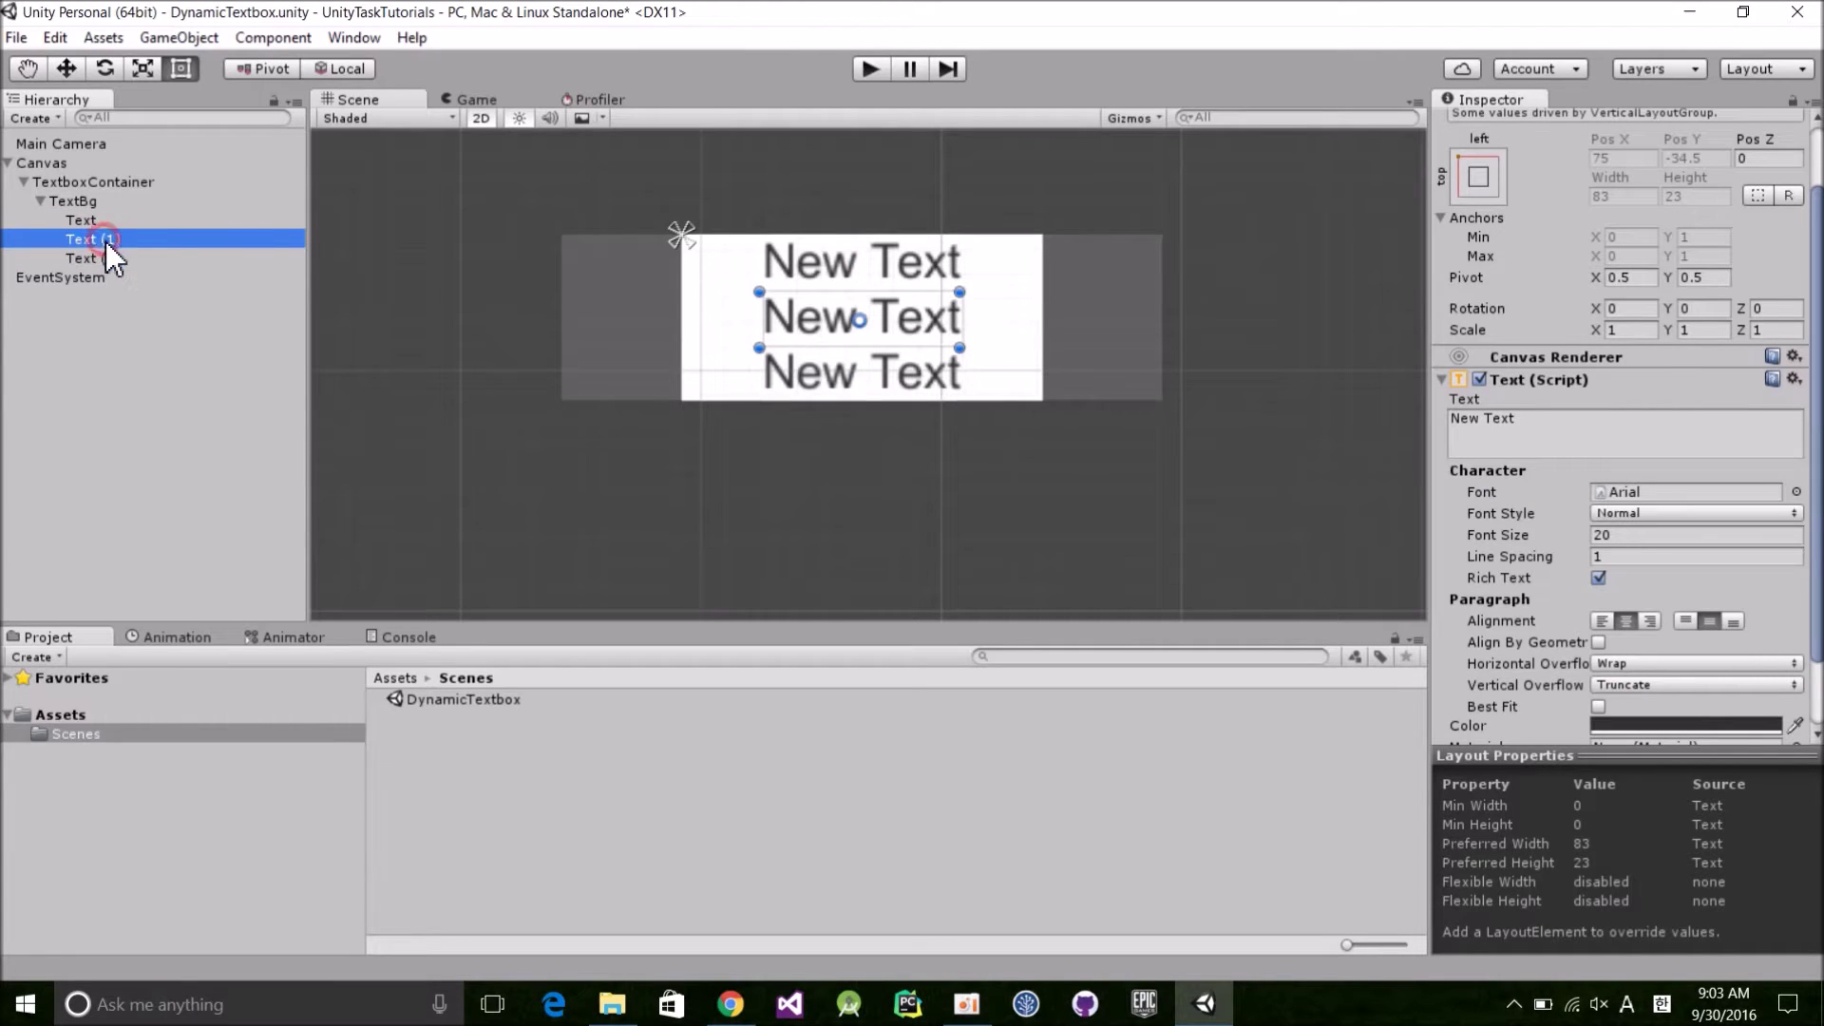
click(1576, 420)
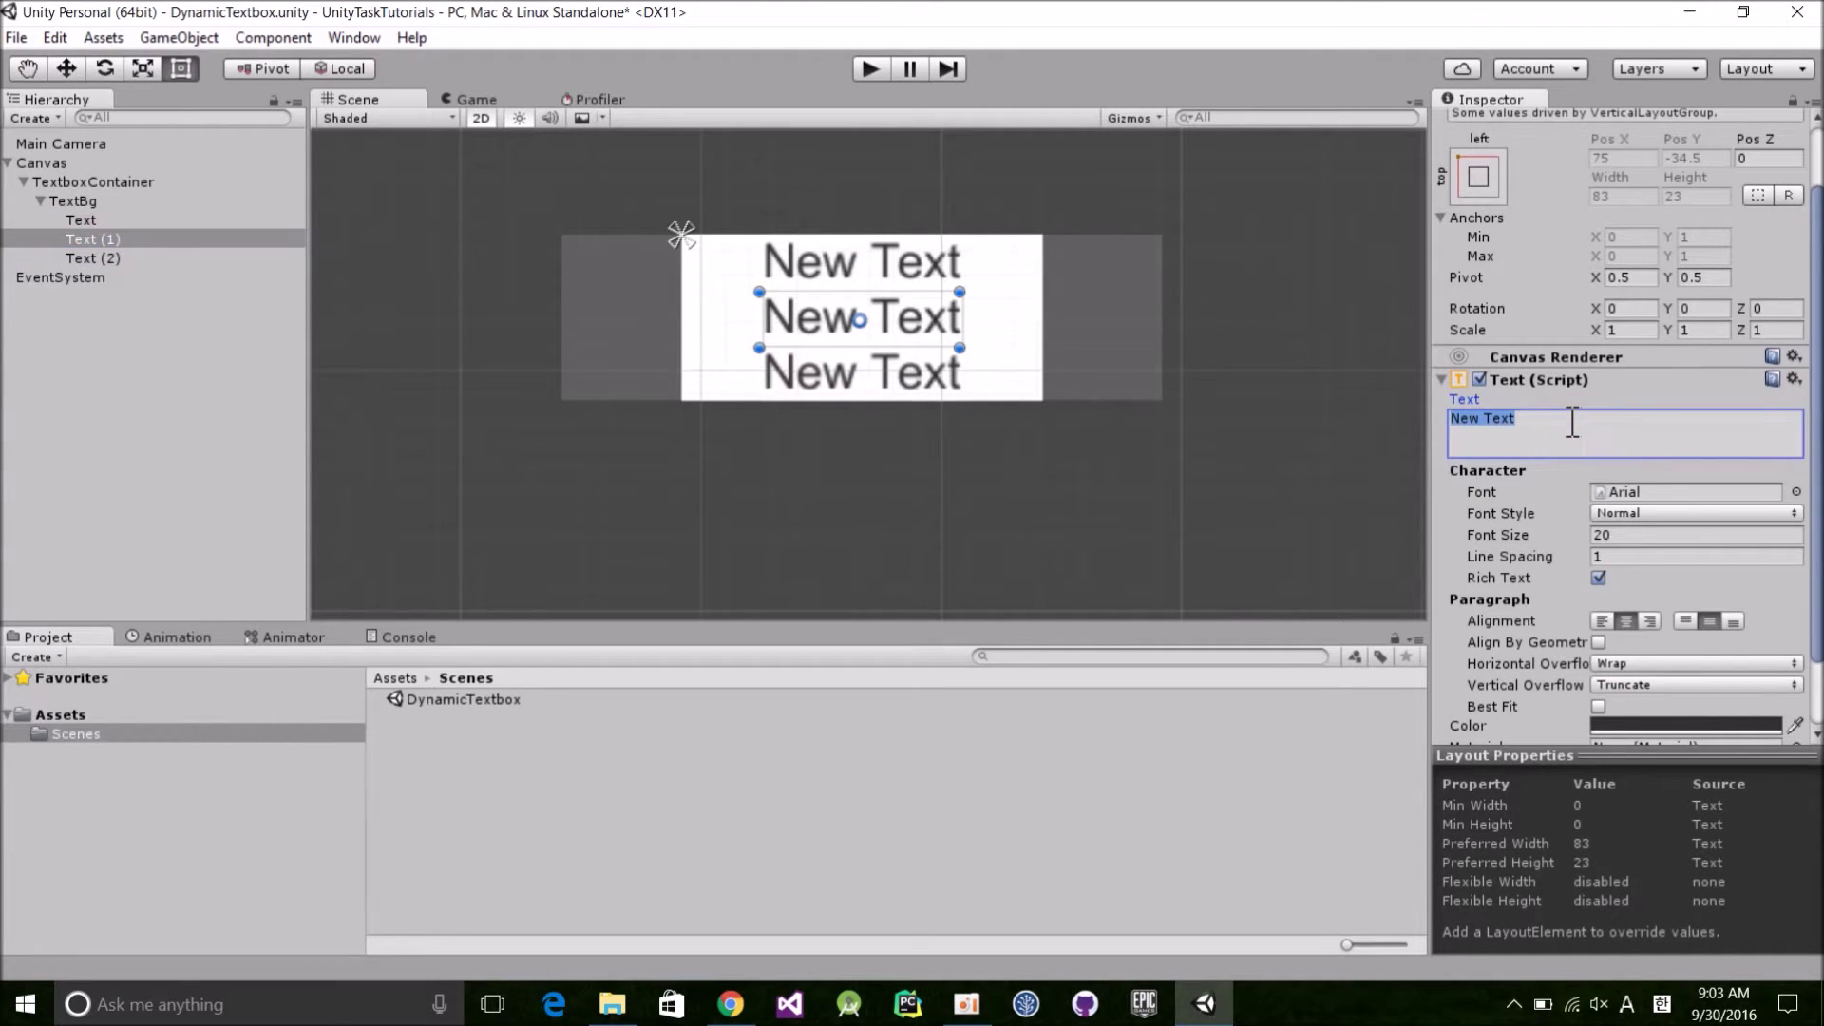
click(1572, 421)
text(adsf adsf adsf asd fasdf)
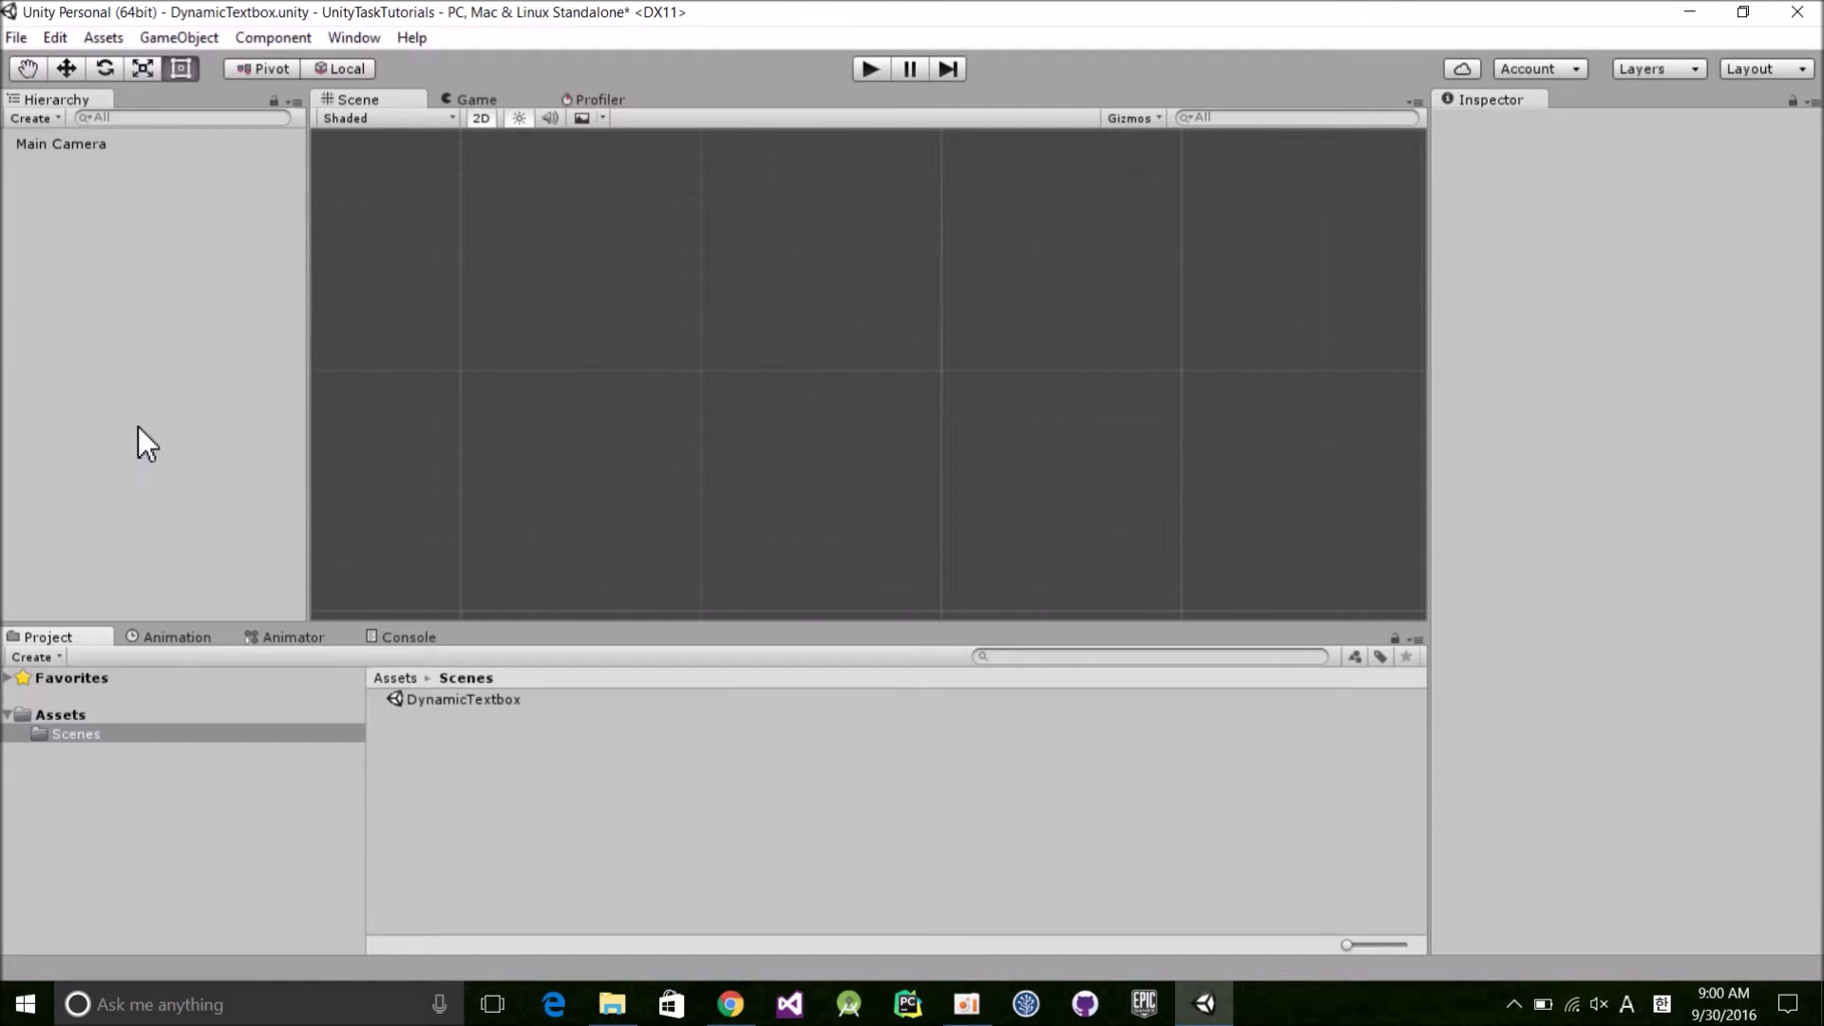
Step: Create a UI Image on a new Canvas, positioned at 0,0 and sized 200×50
right_click(99, 289)
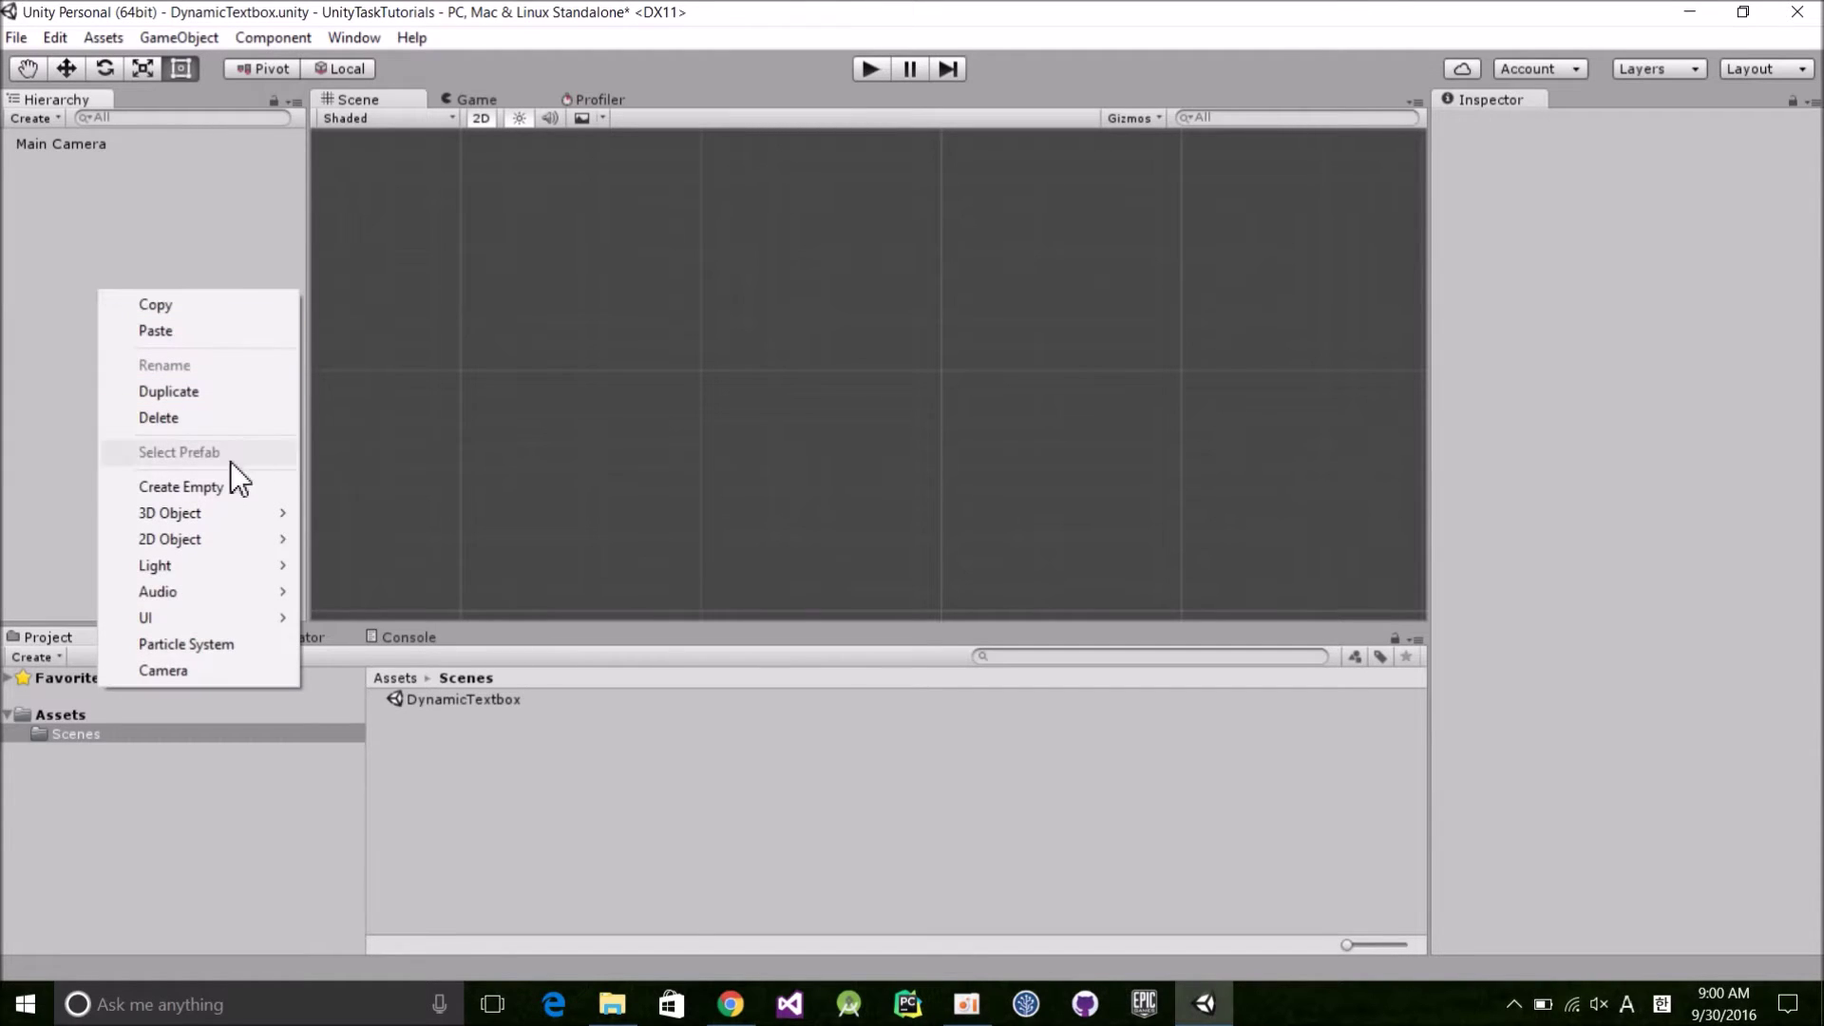
mouse_move(161, 614)
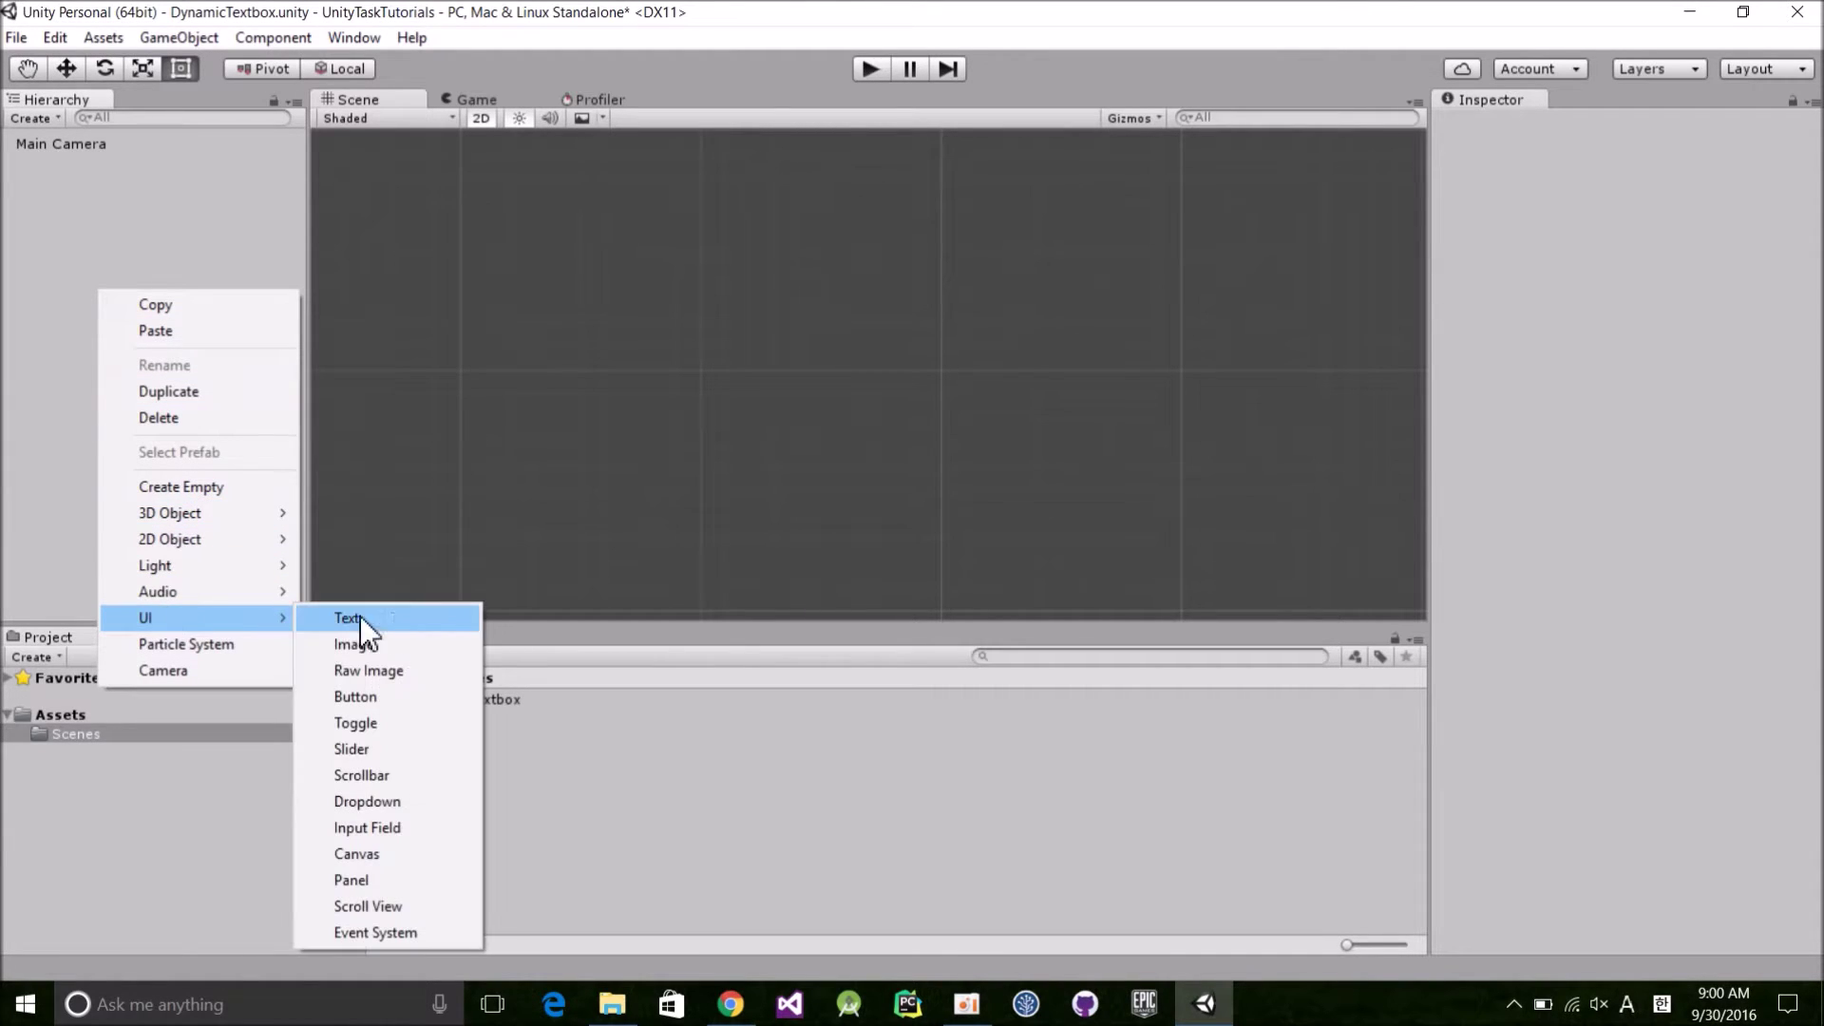
click(446, 642)
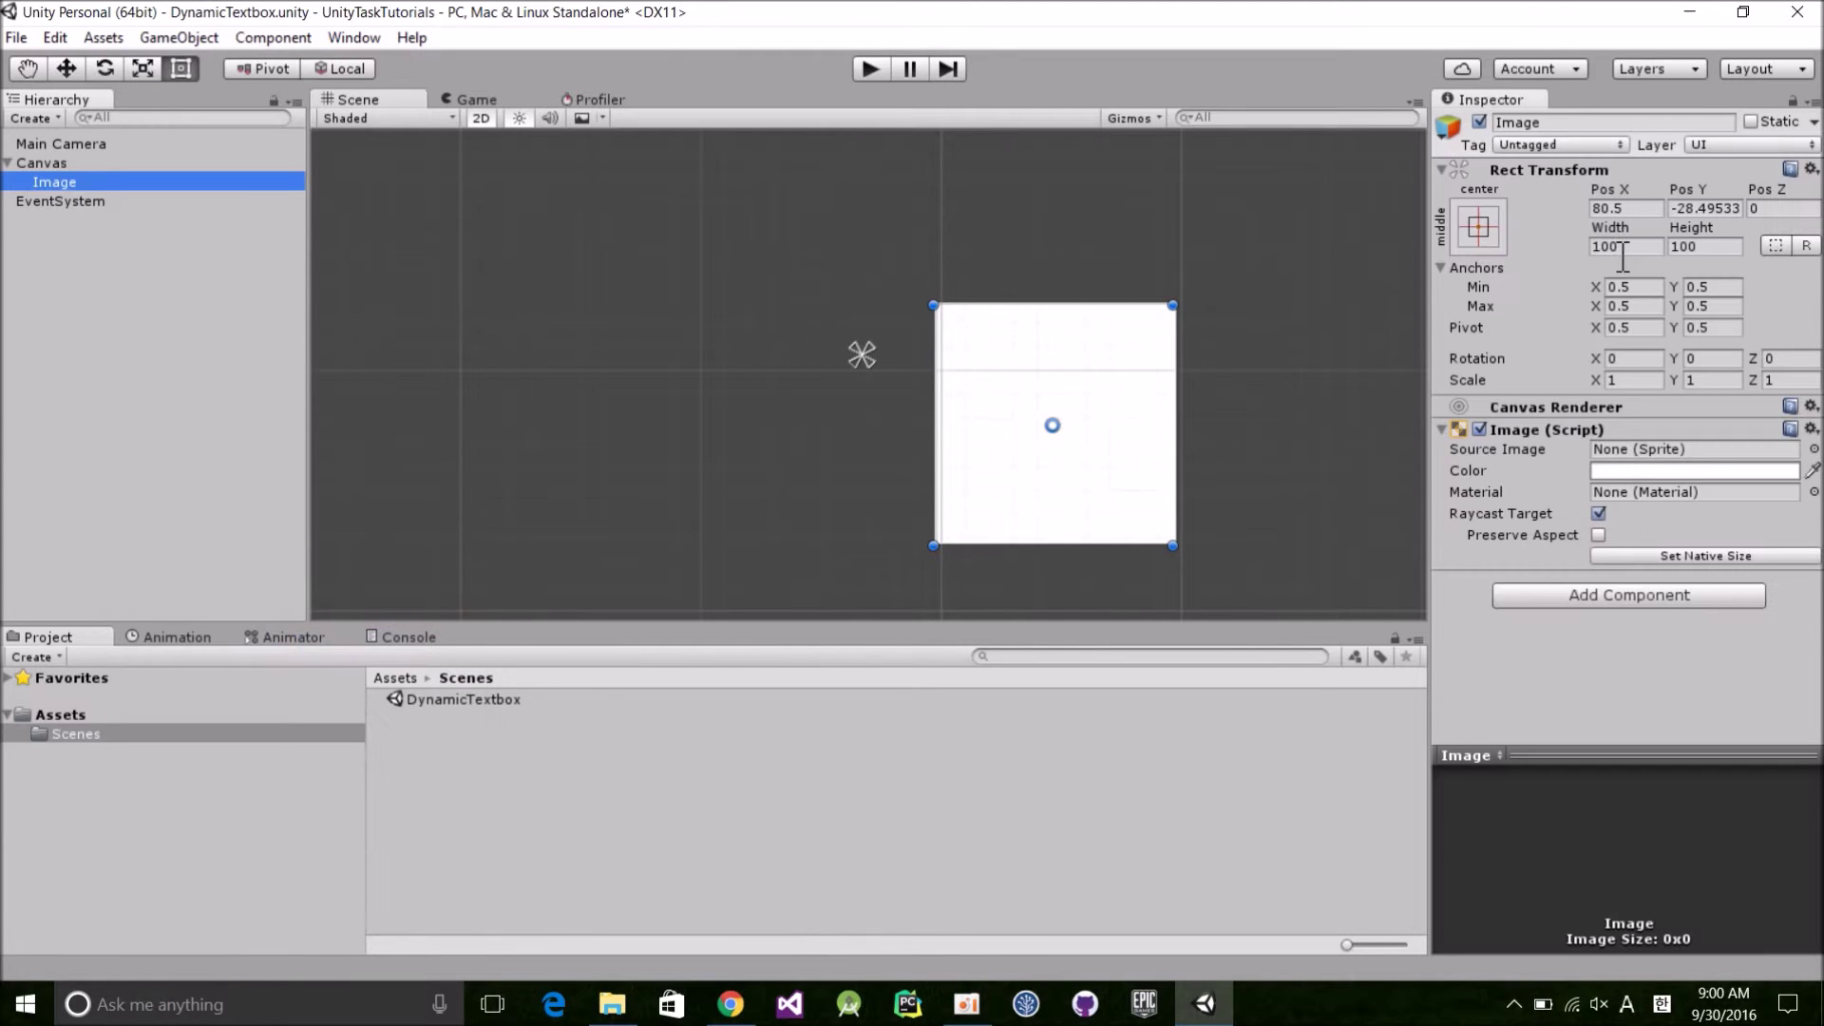
click(1624, 208)
text(0)
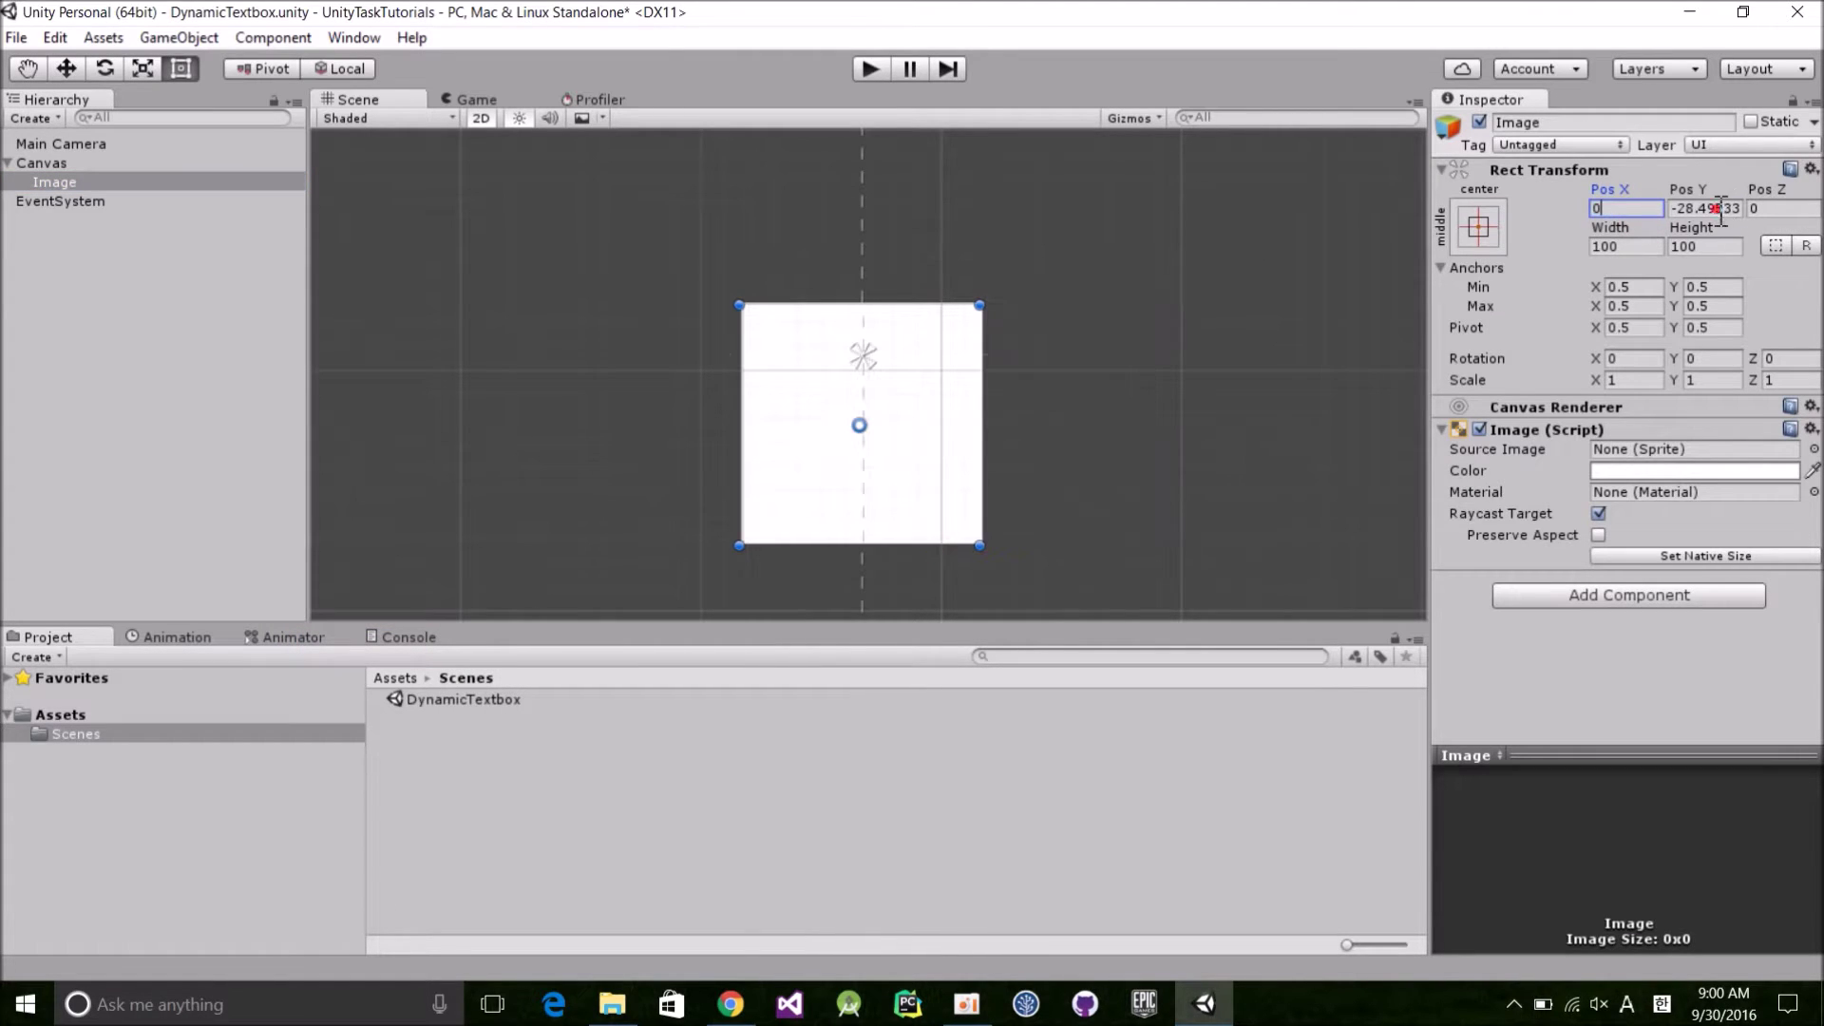
click(1710, 209)
text(0)
click(1626, 249)
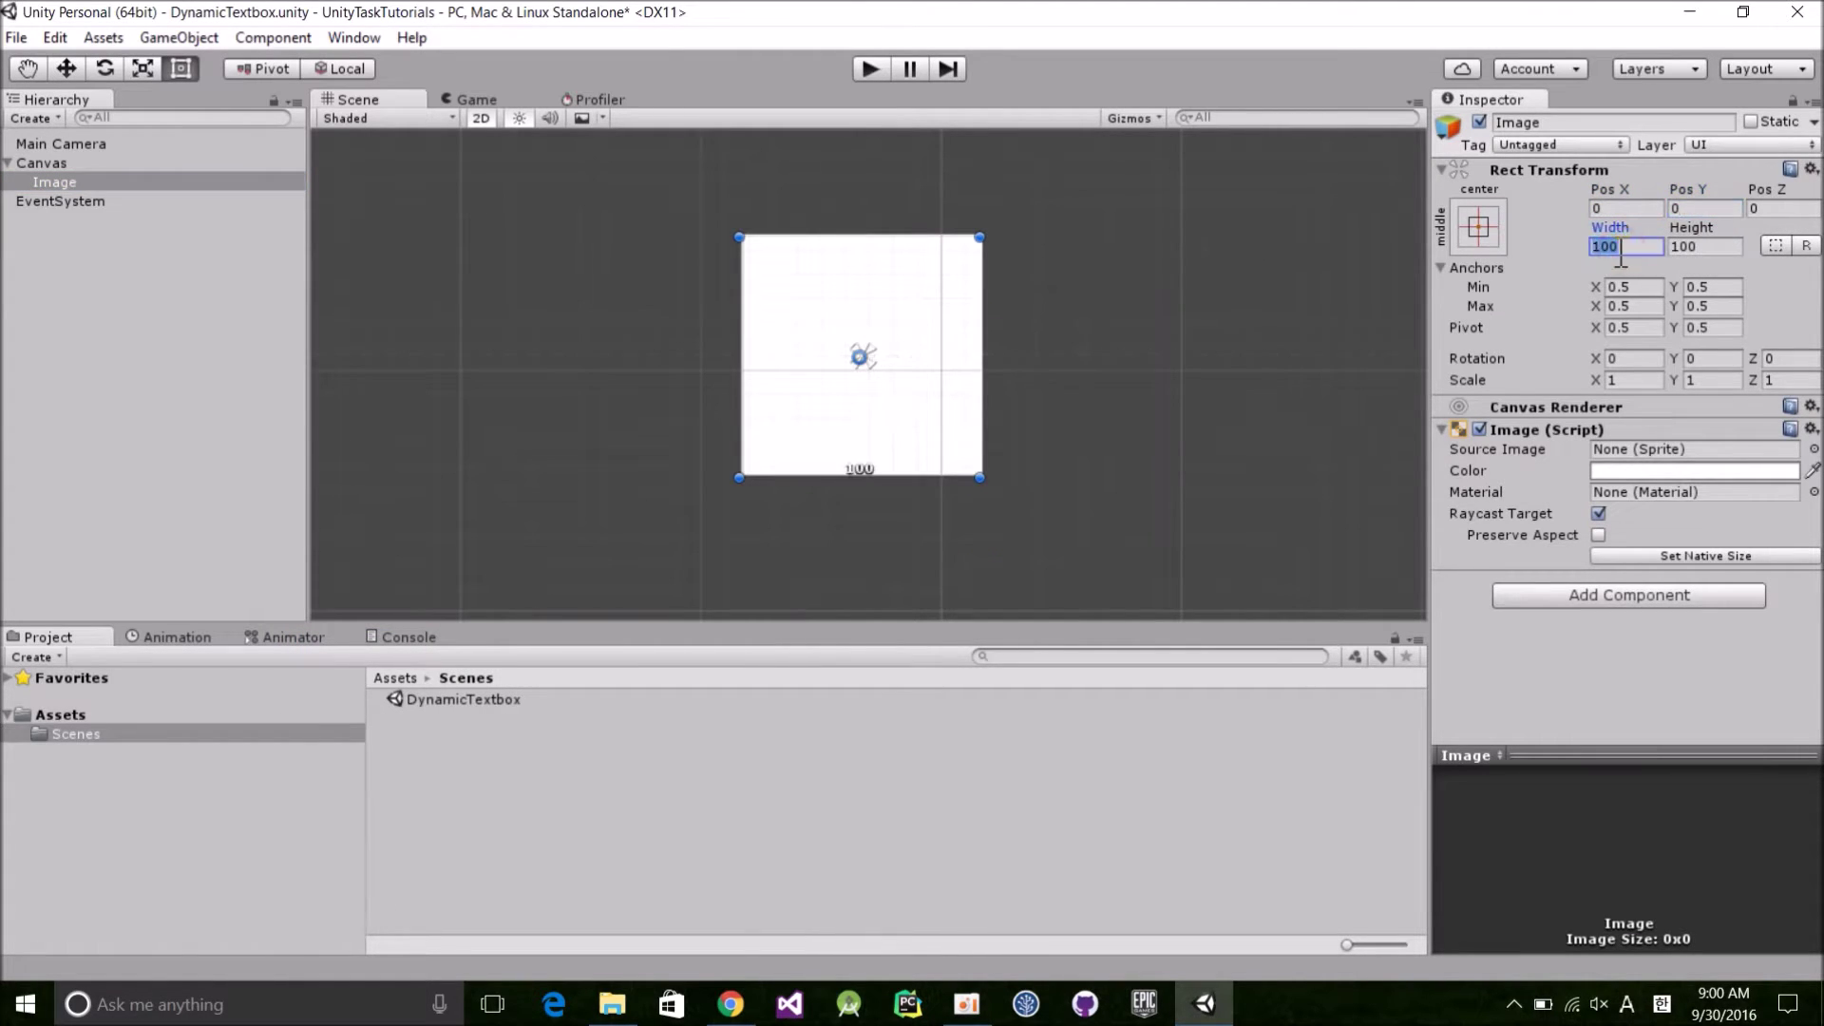
text(200)
click(1719, 247)
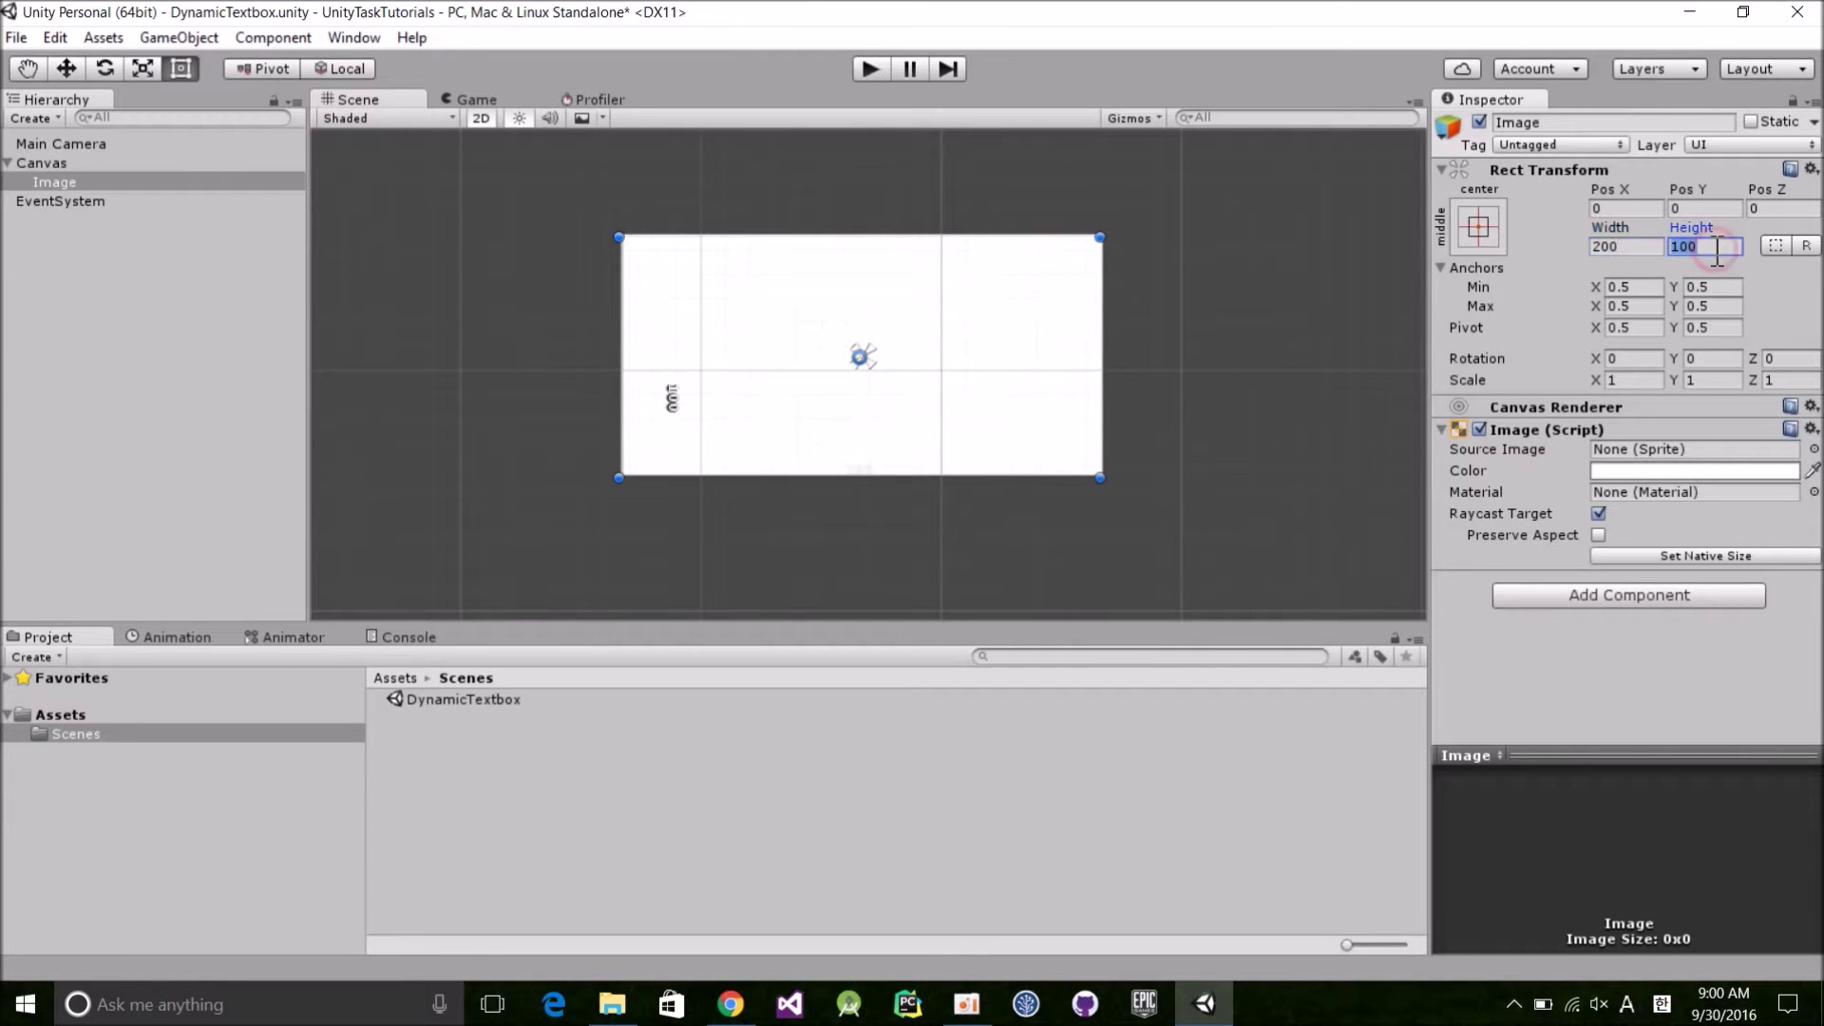
text(50)
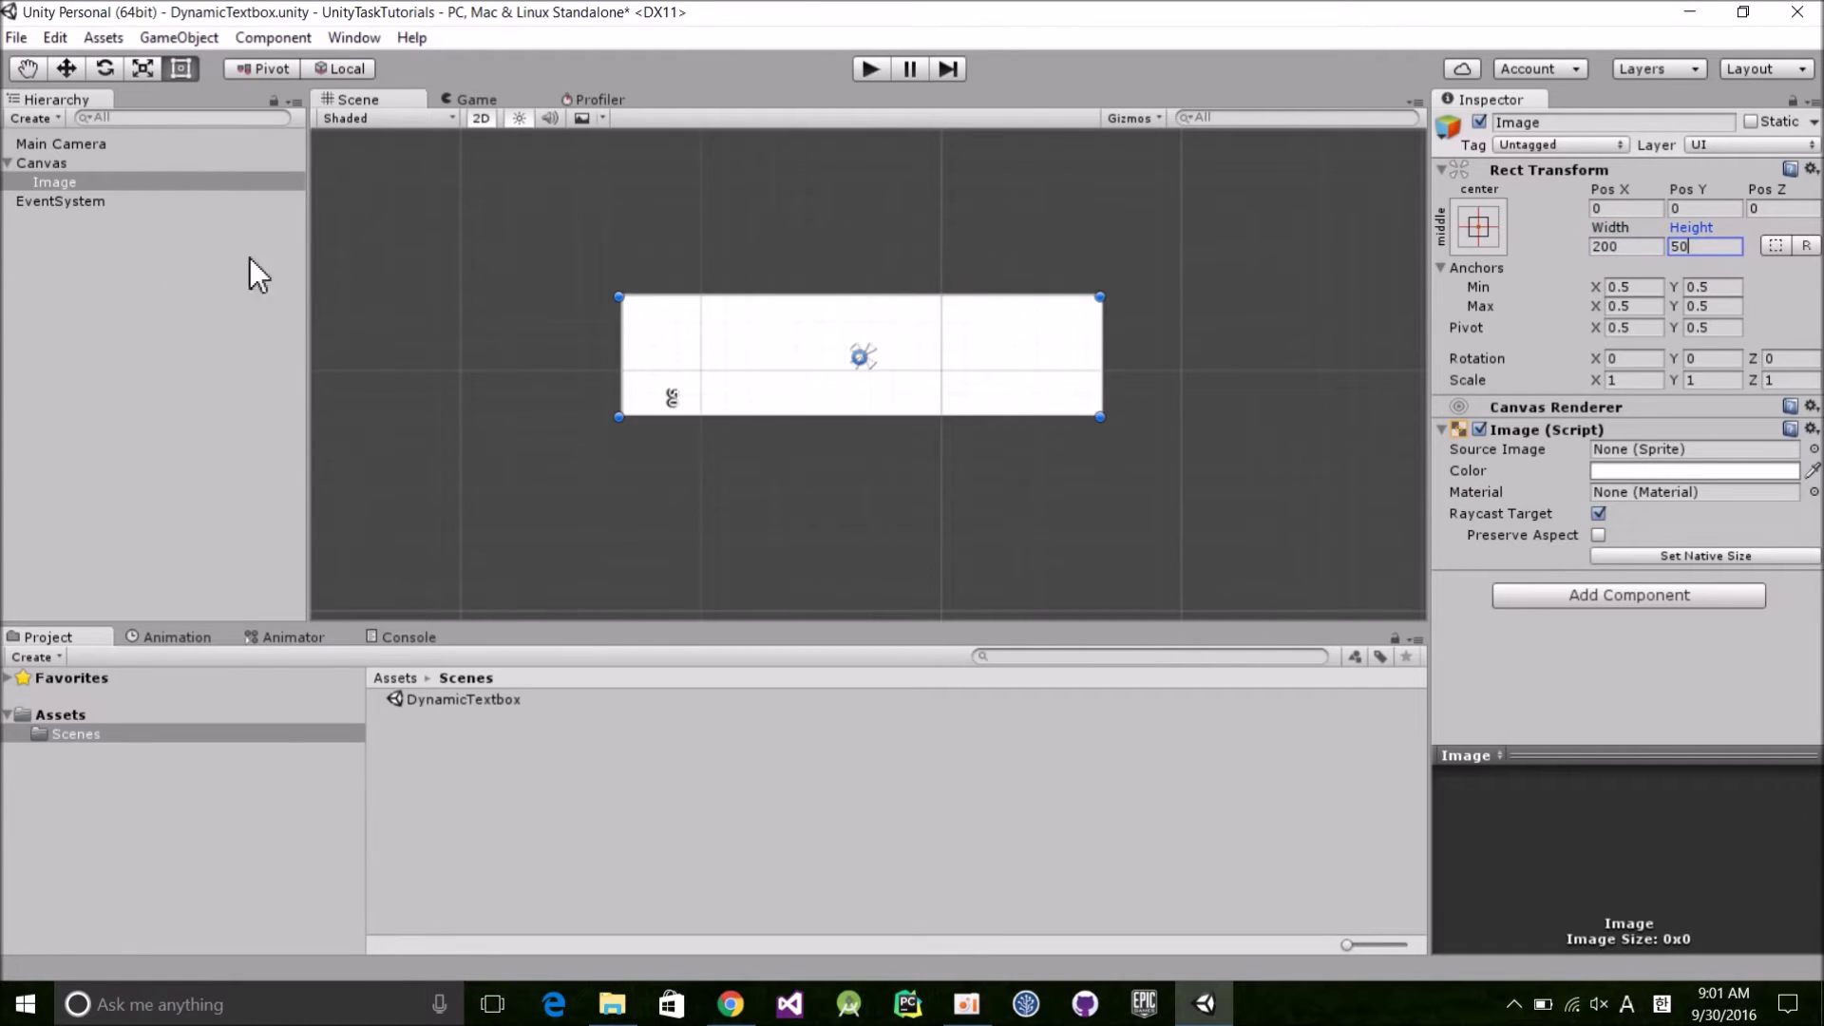
Step: Rename the Image object to TextBg
click(112, 182)
click(103, 180)
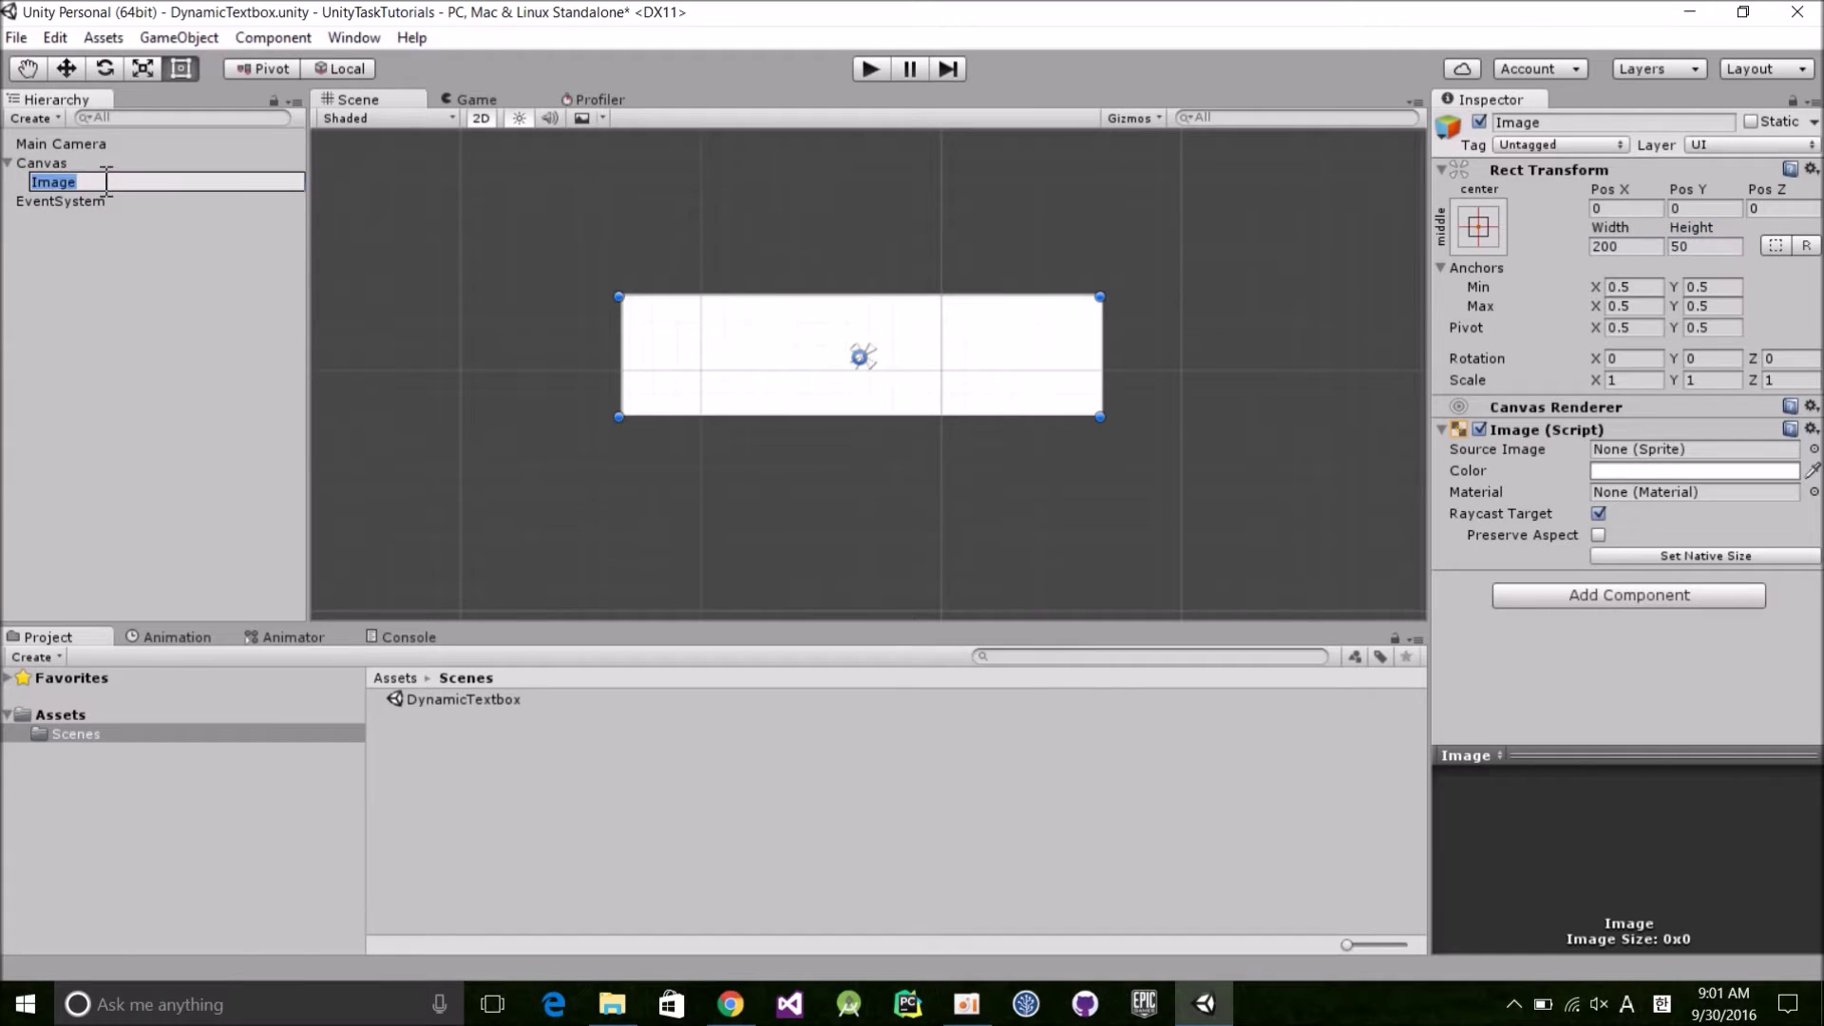
text(TextBg)
key(Return)
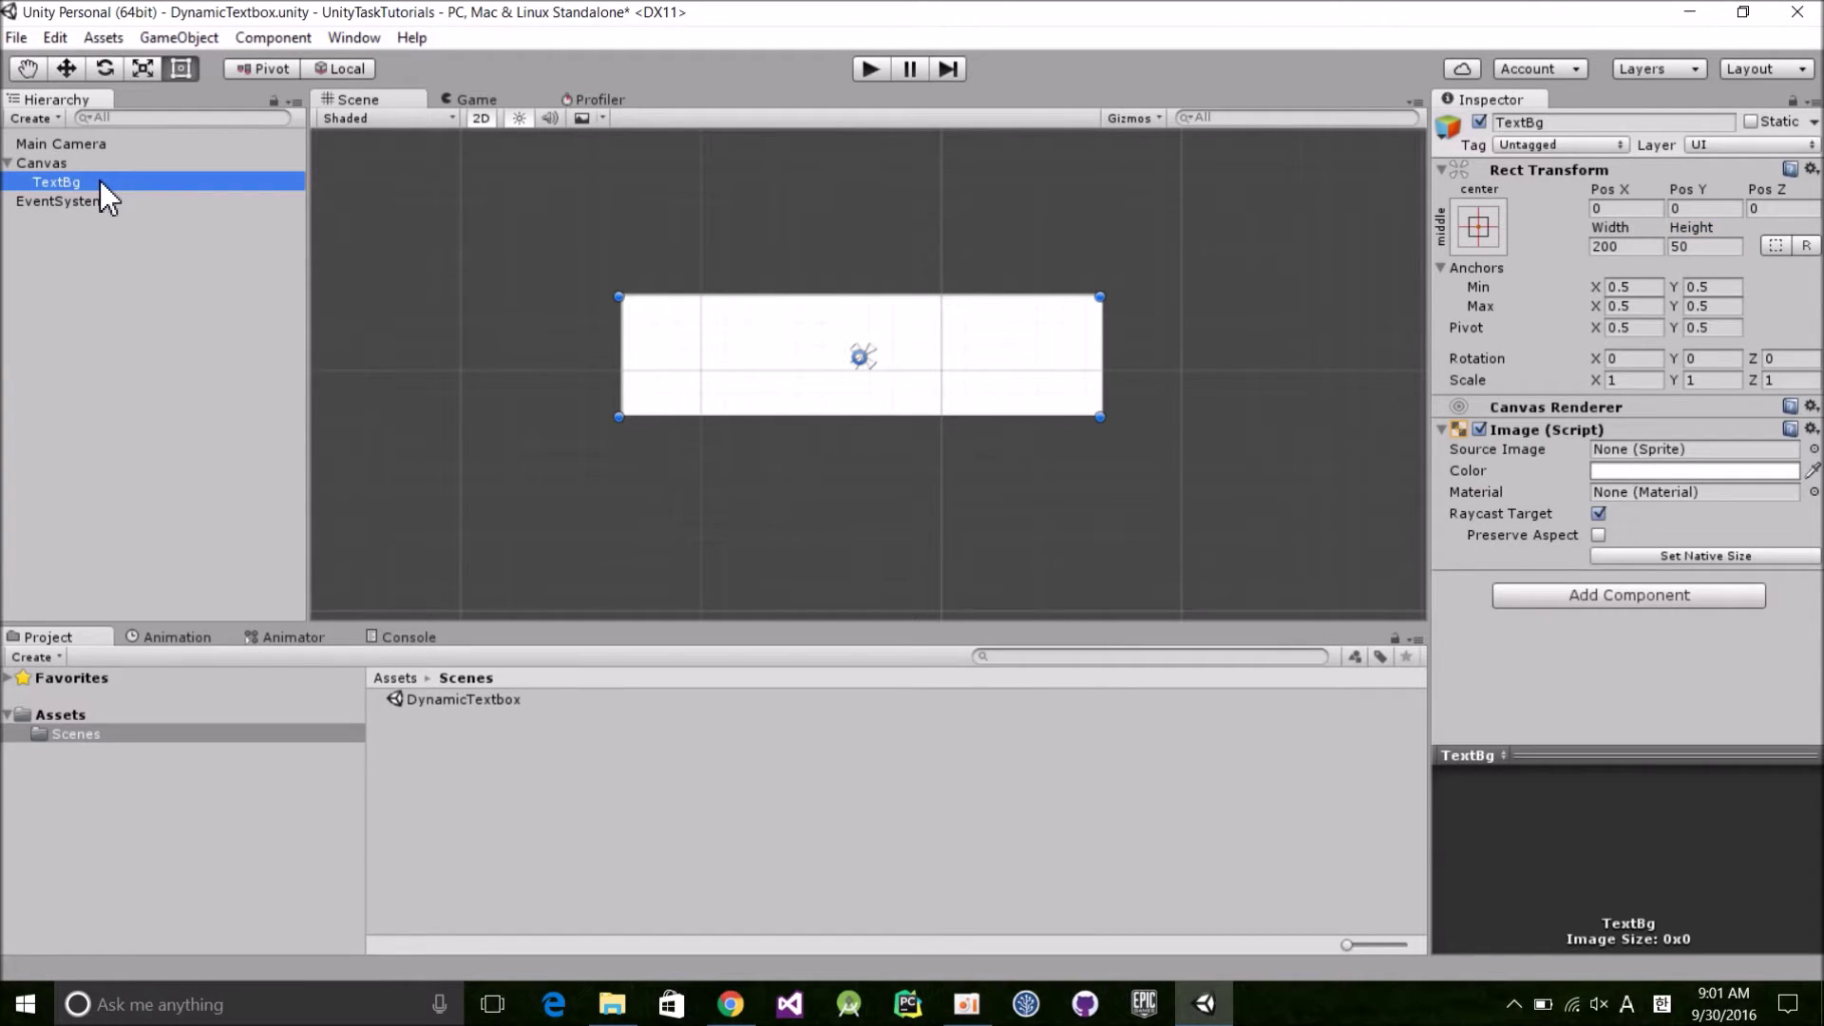
Step: Add a New Text child to TextBg with font size 20, centred horizontally and vertically
right_click(100, 181)
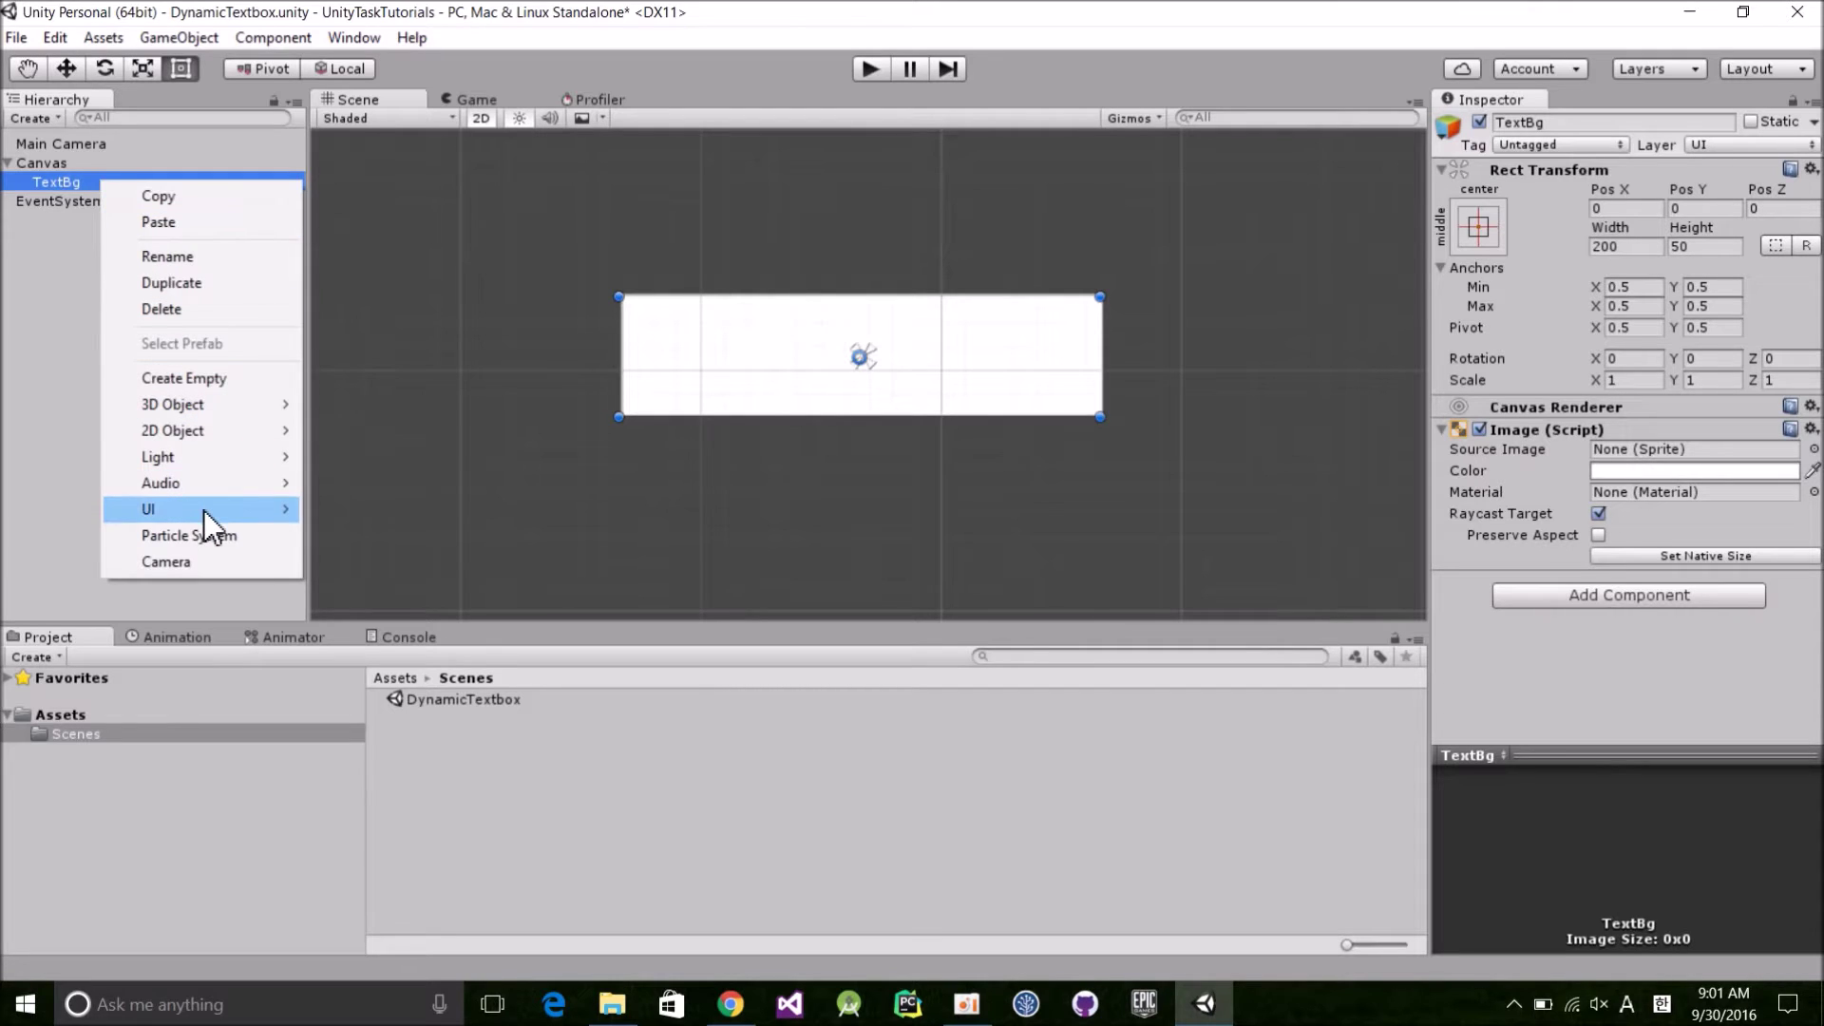
mouse_move(204, 510)
click(426, 508)
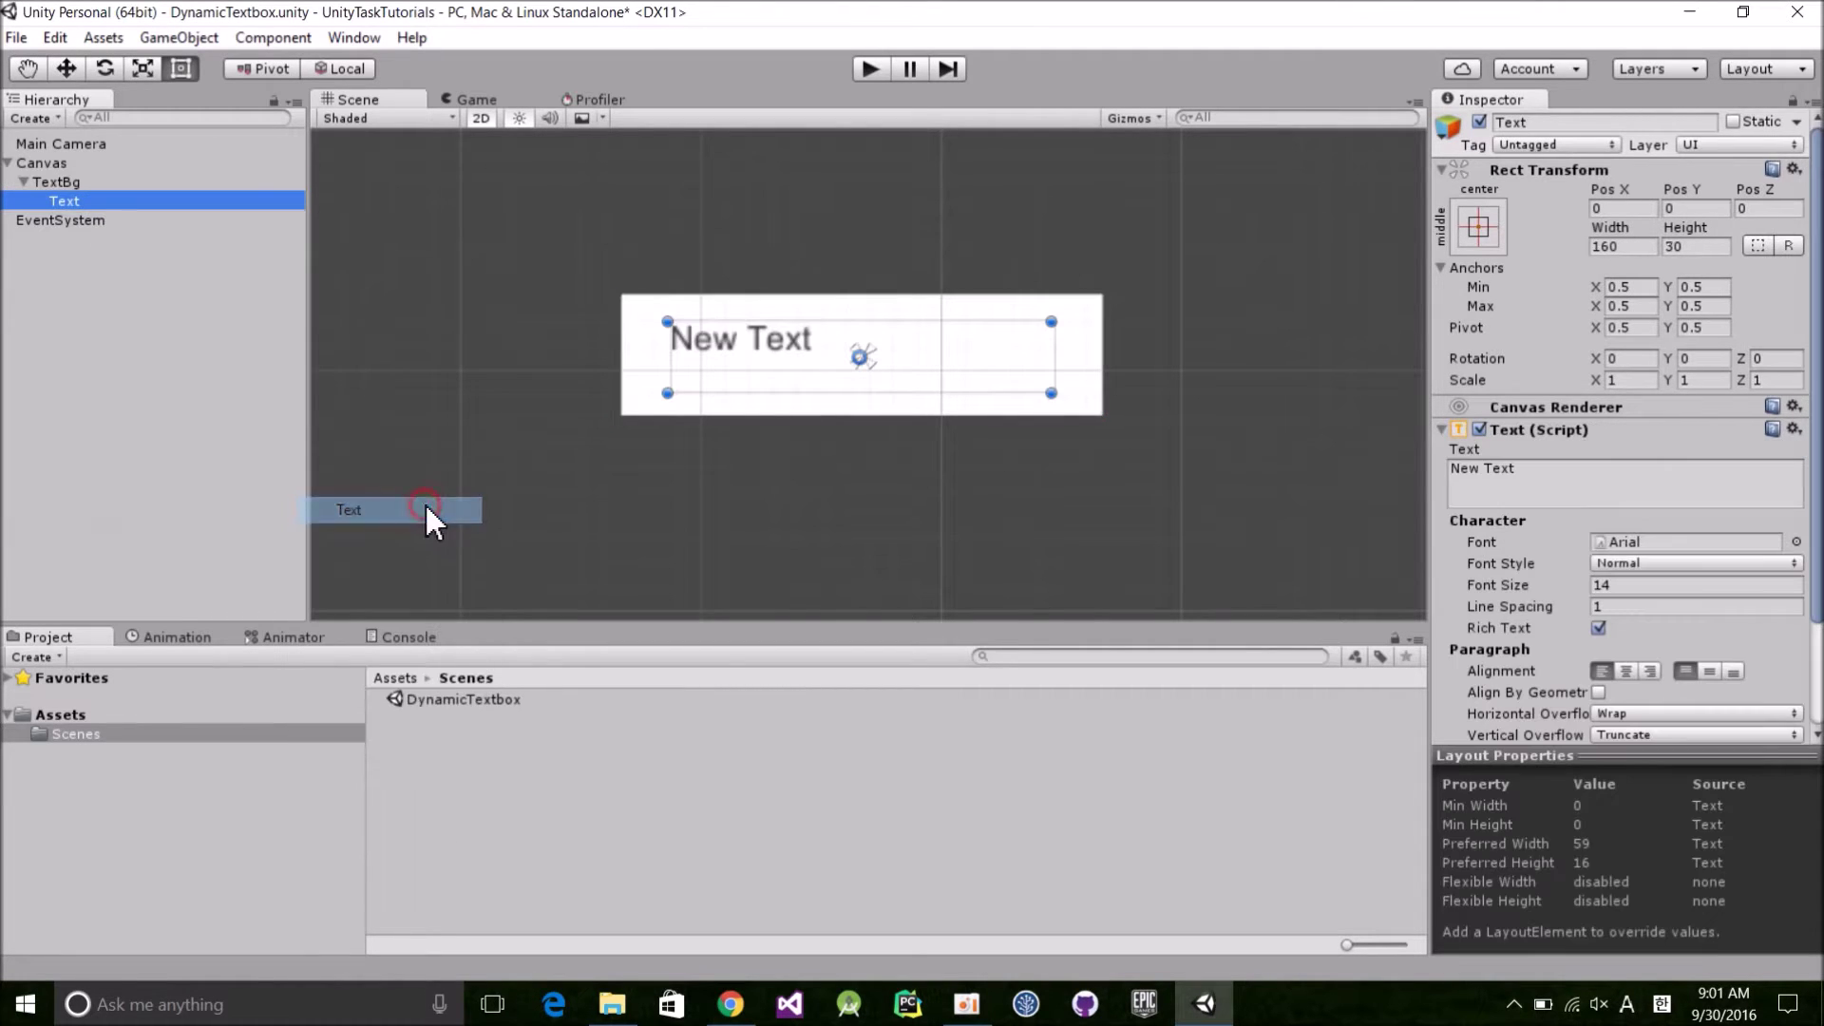
click(1621, 584)
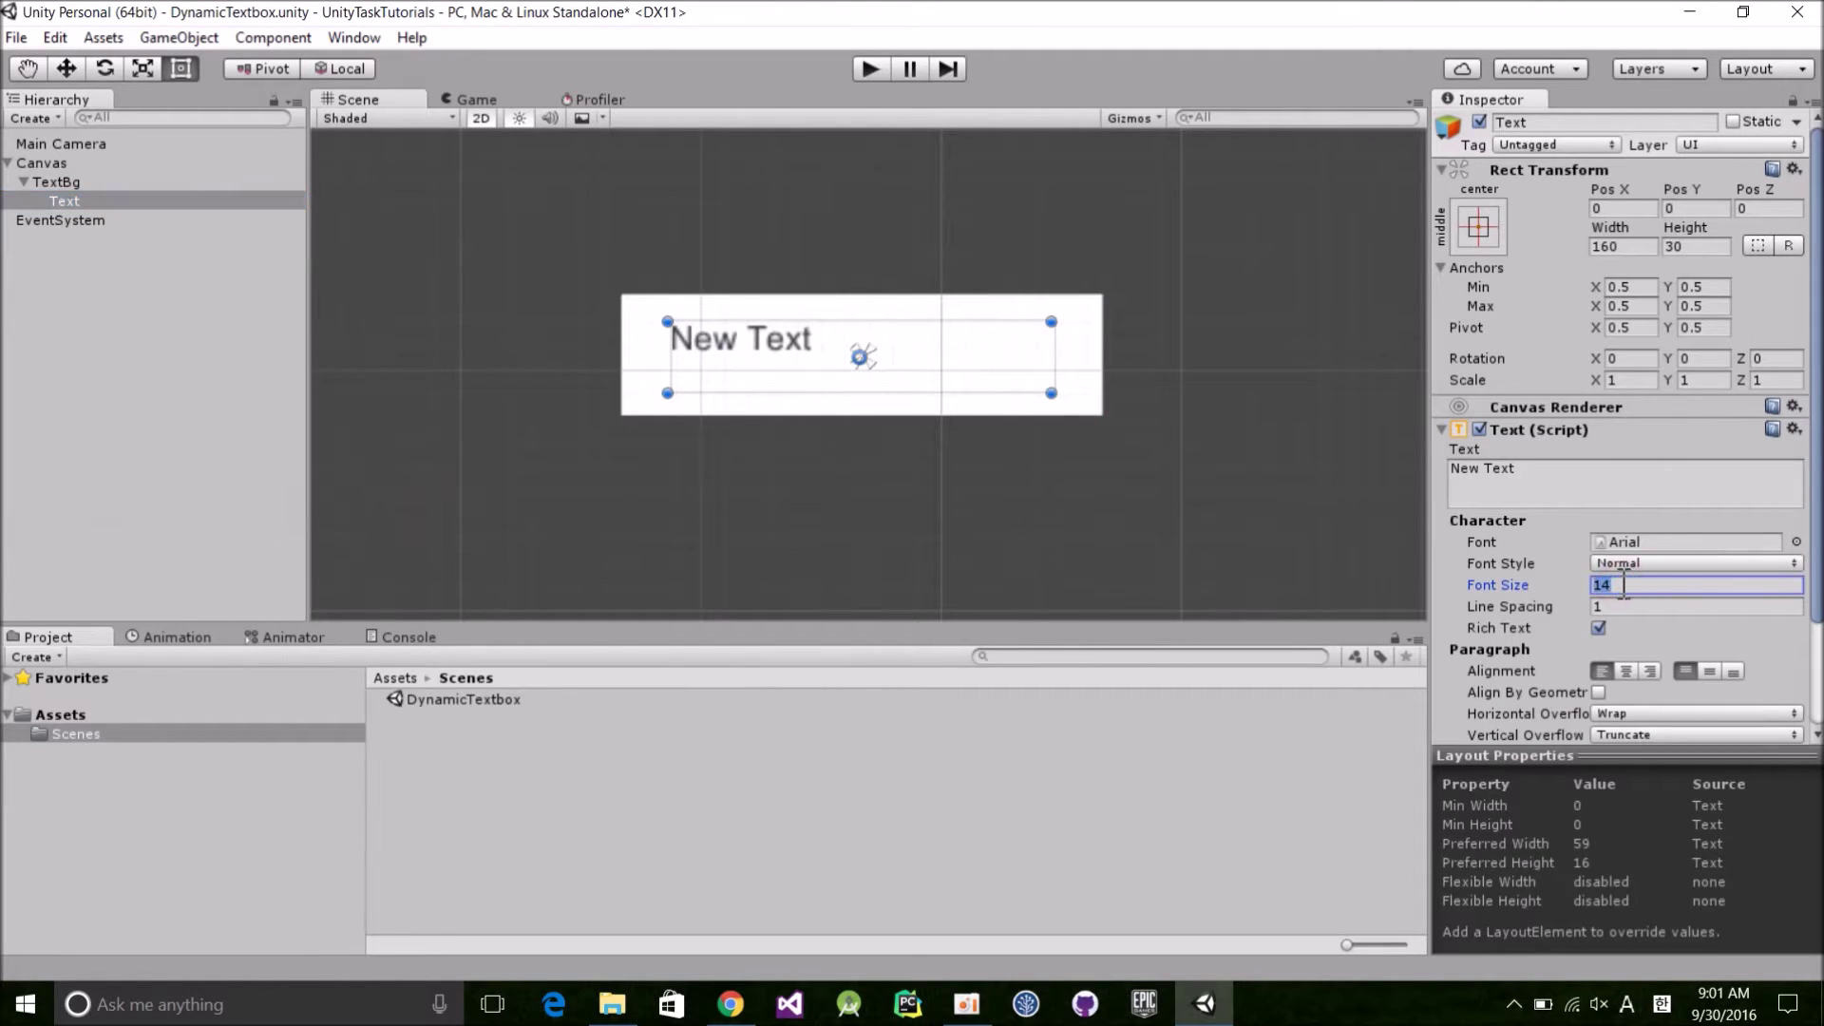
text(20)
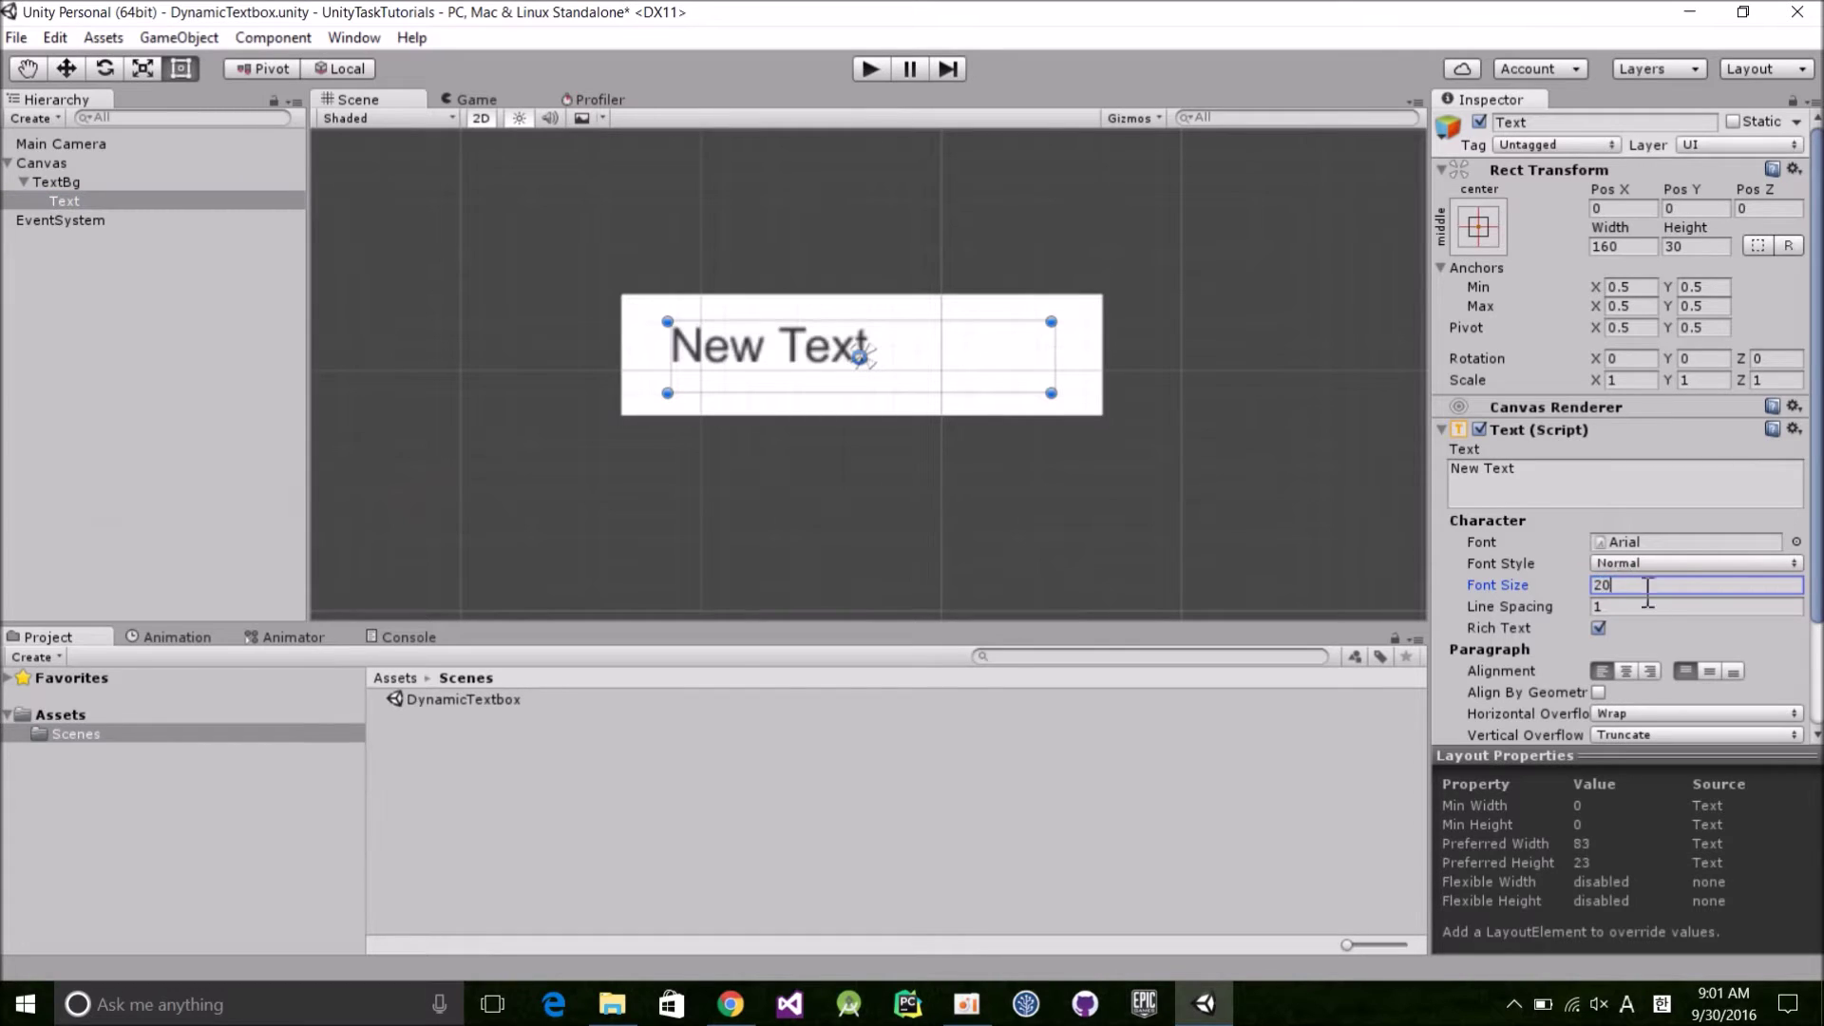
click(1626, 670)
click(1709, 671)
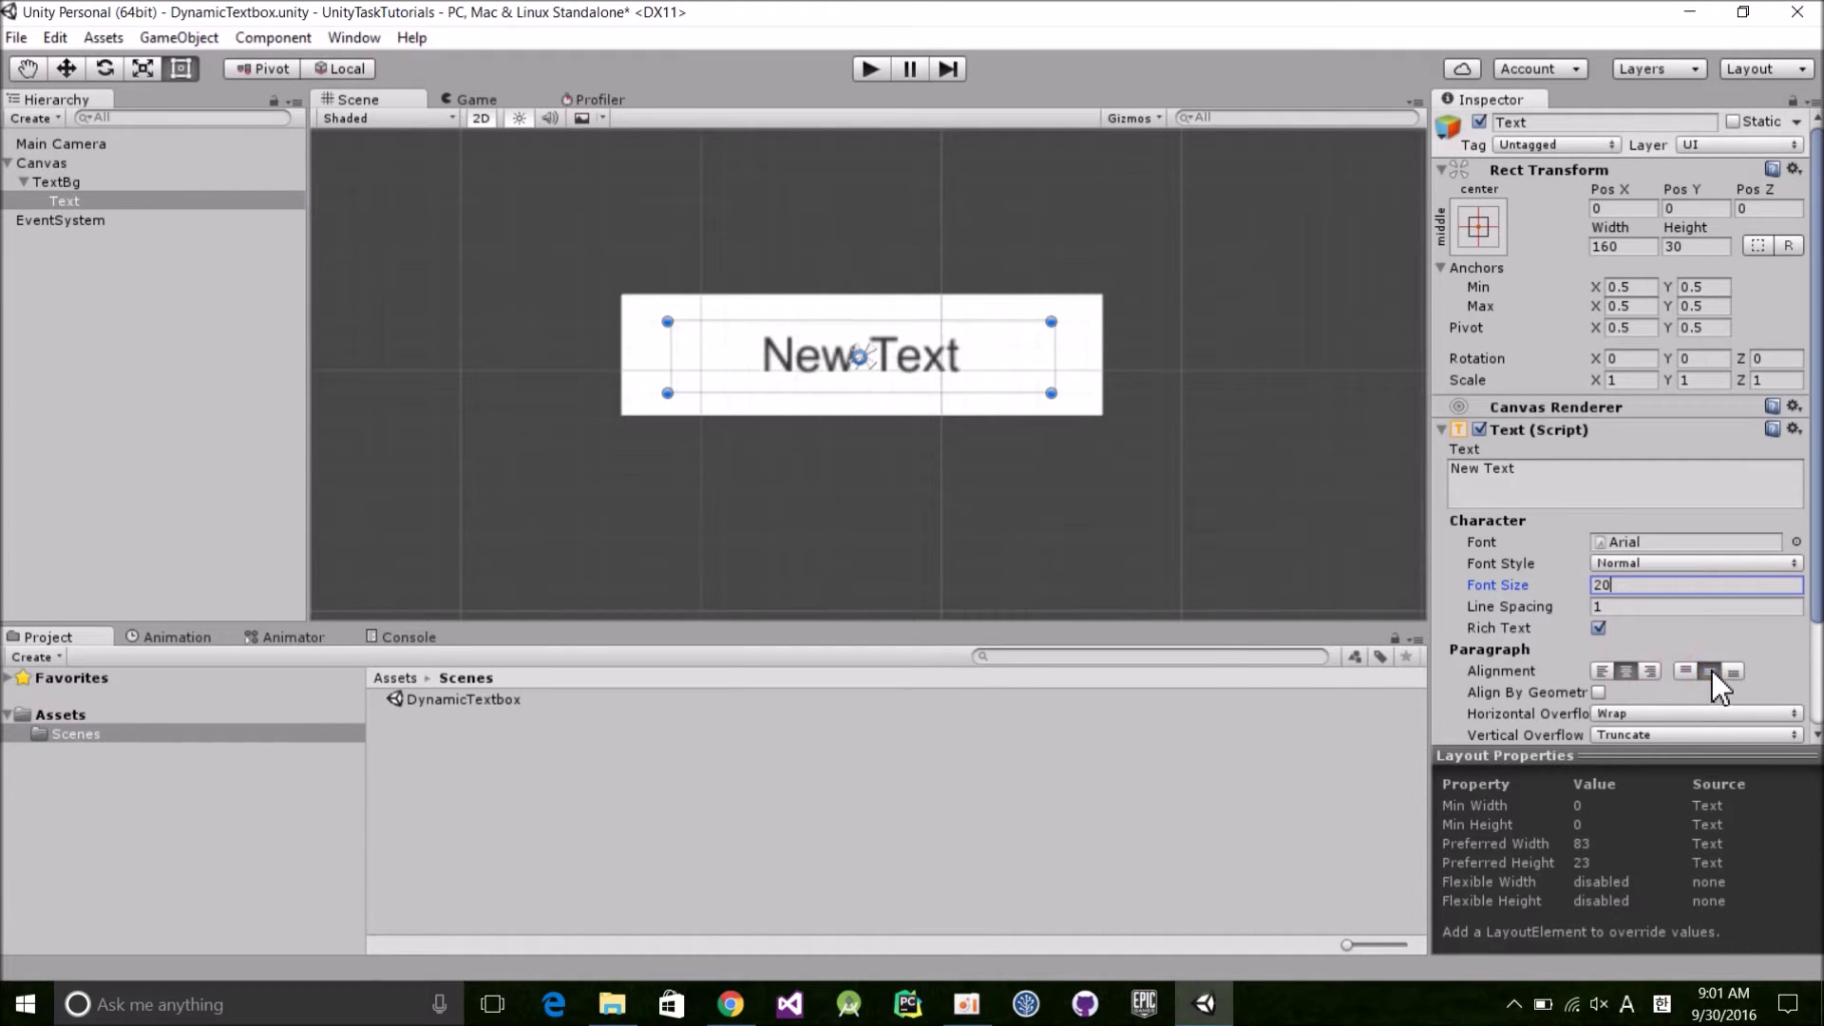
Step: Add a Vertical Layout Group component to TextBg
click(88, 180)
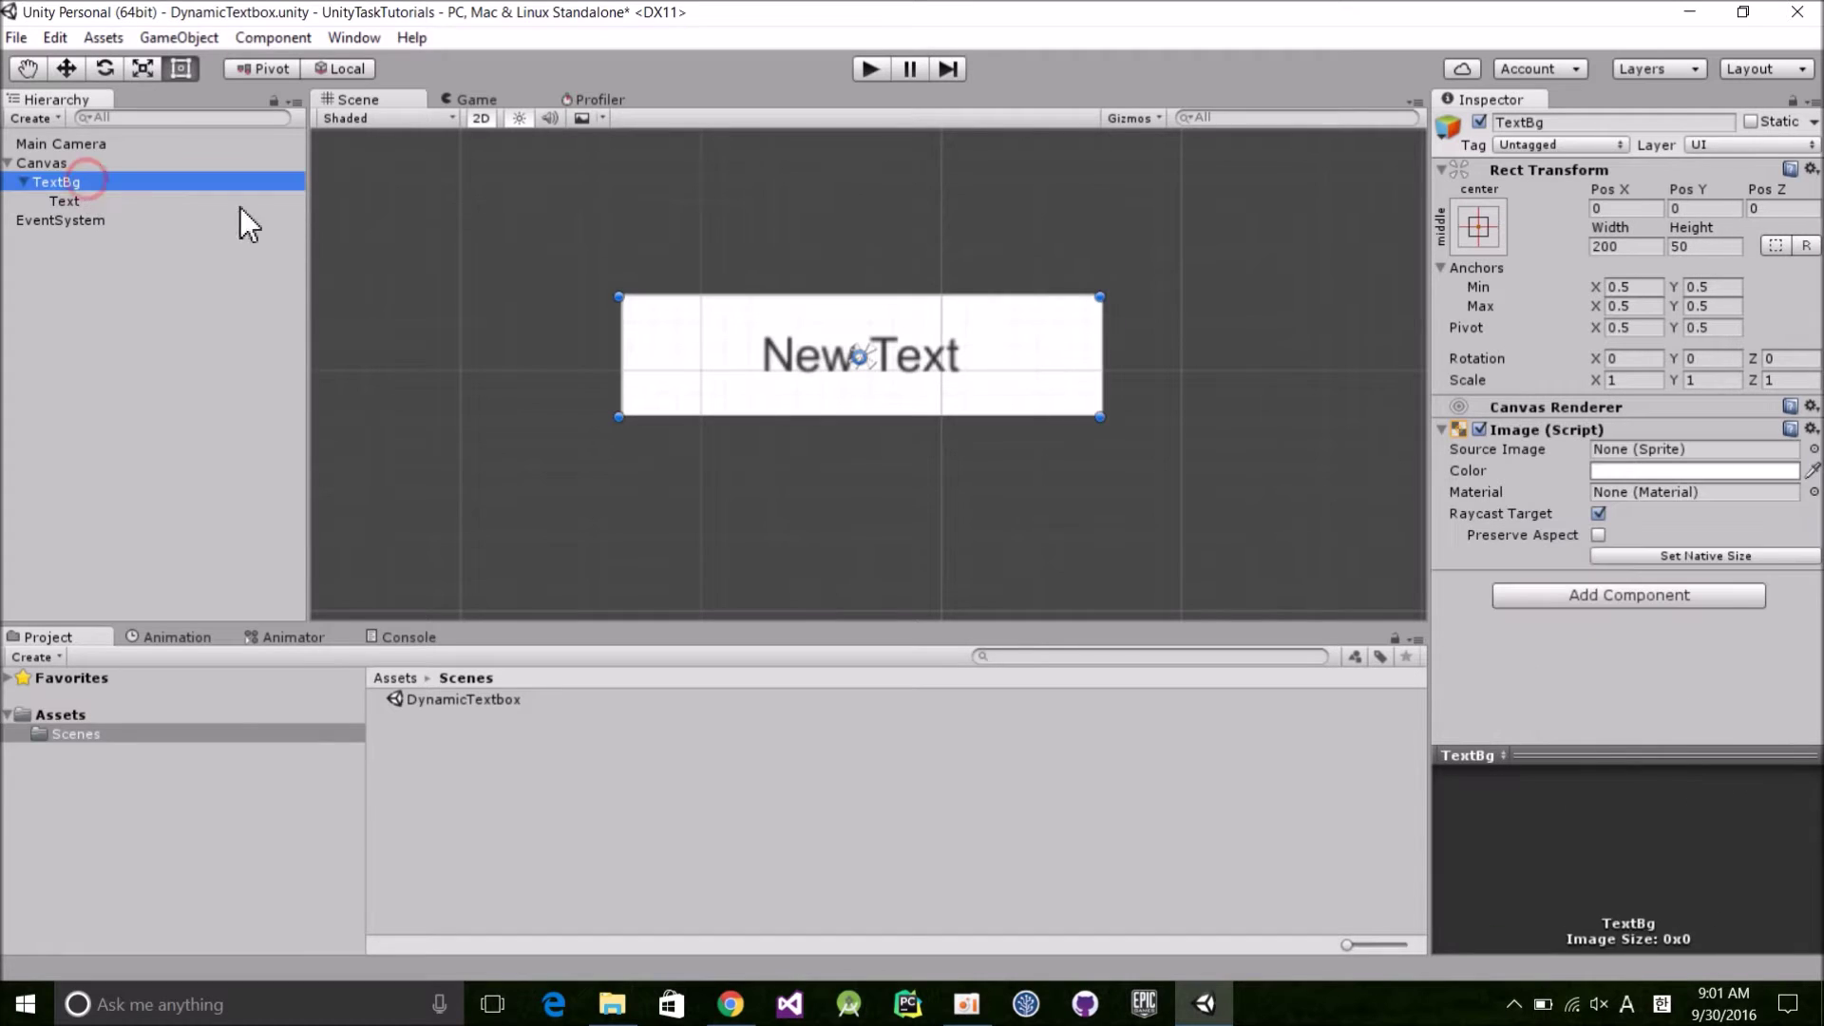
click(1636, 596)
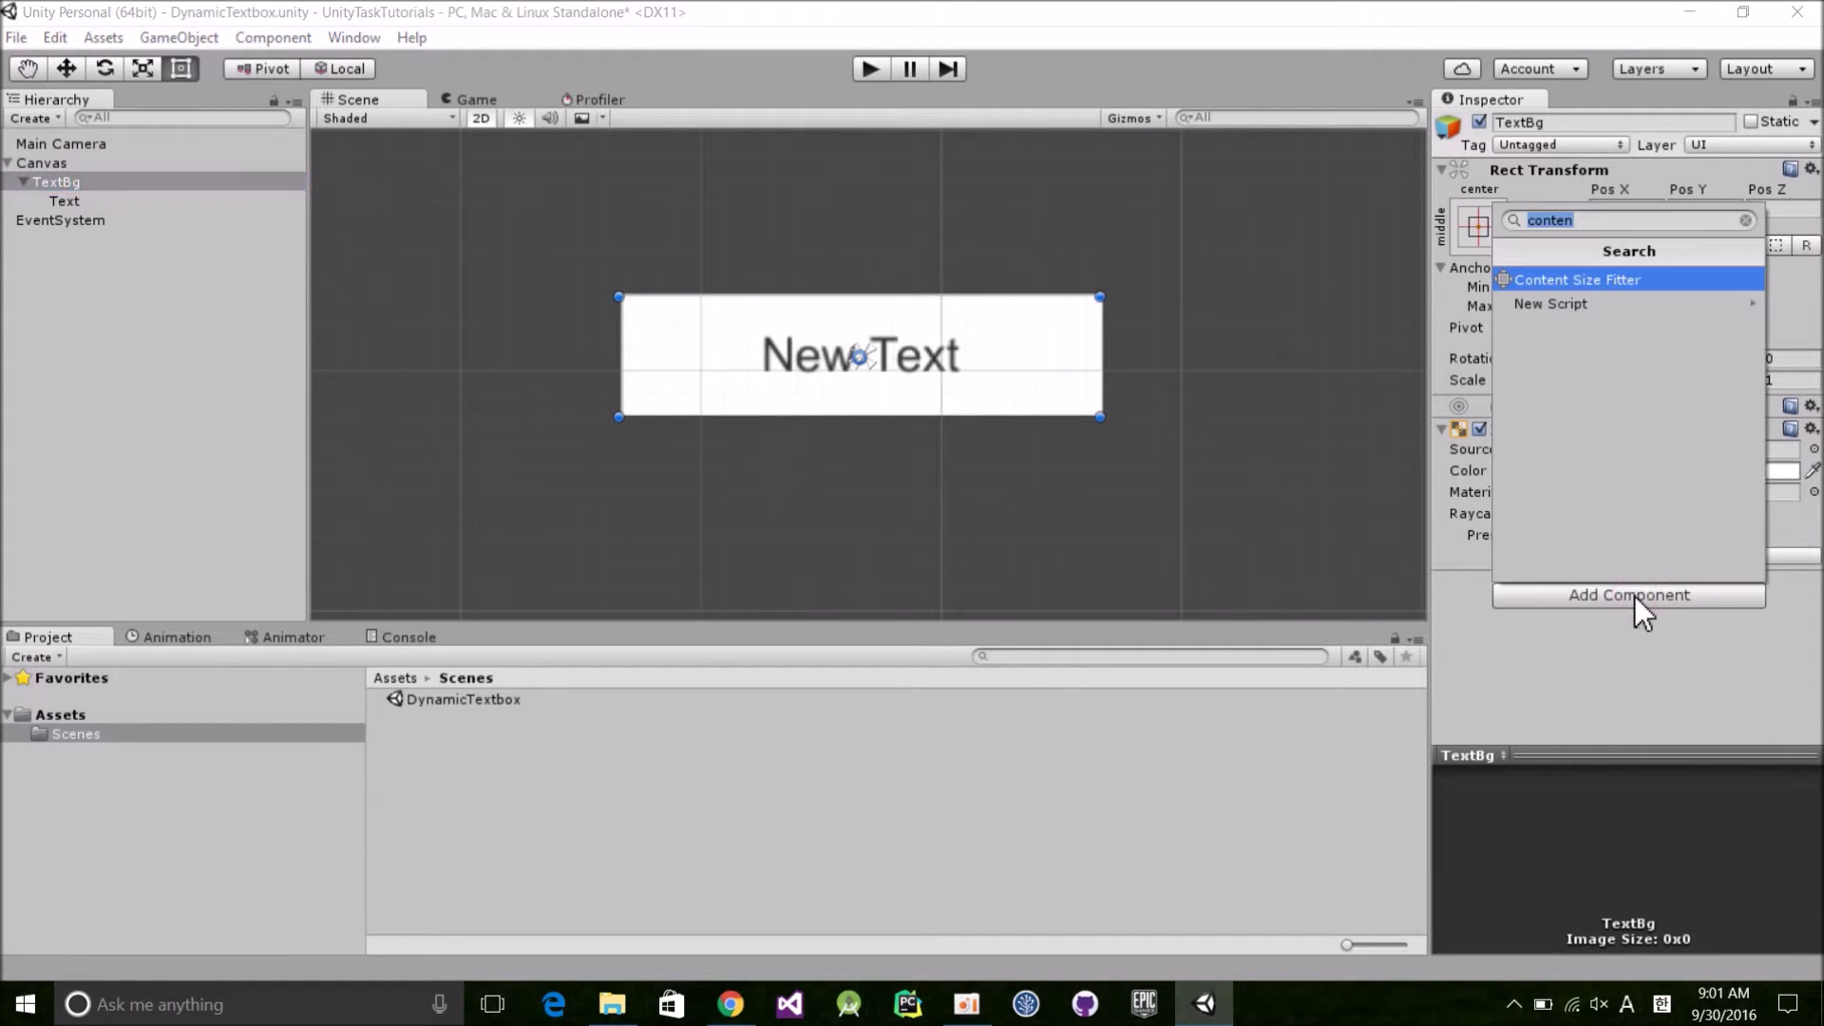
text(vert)
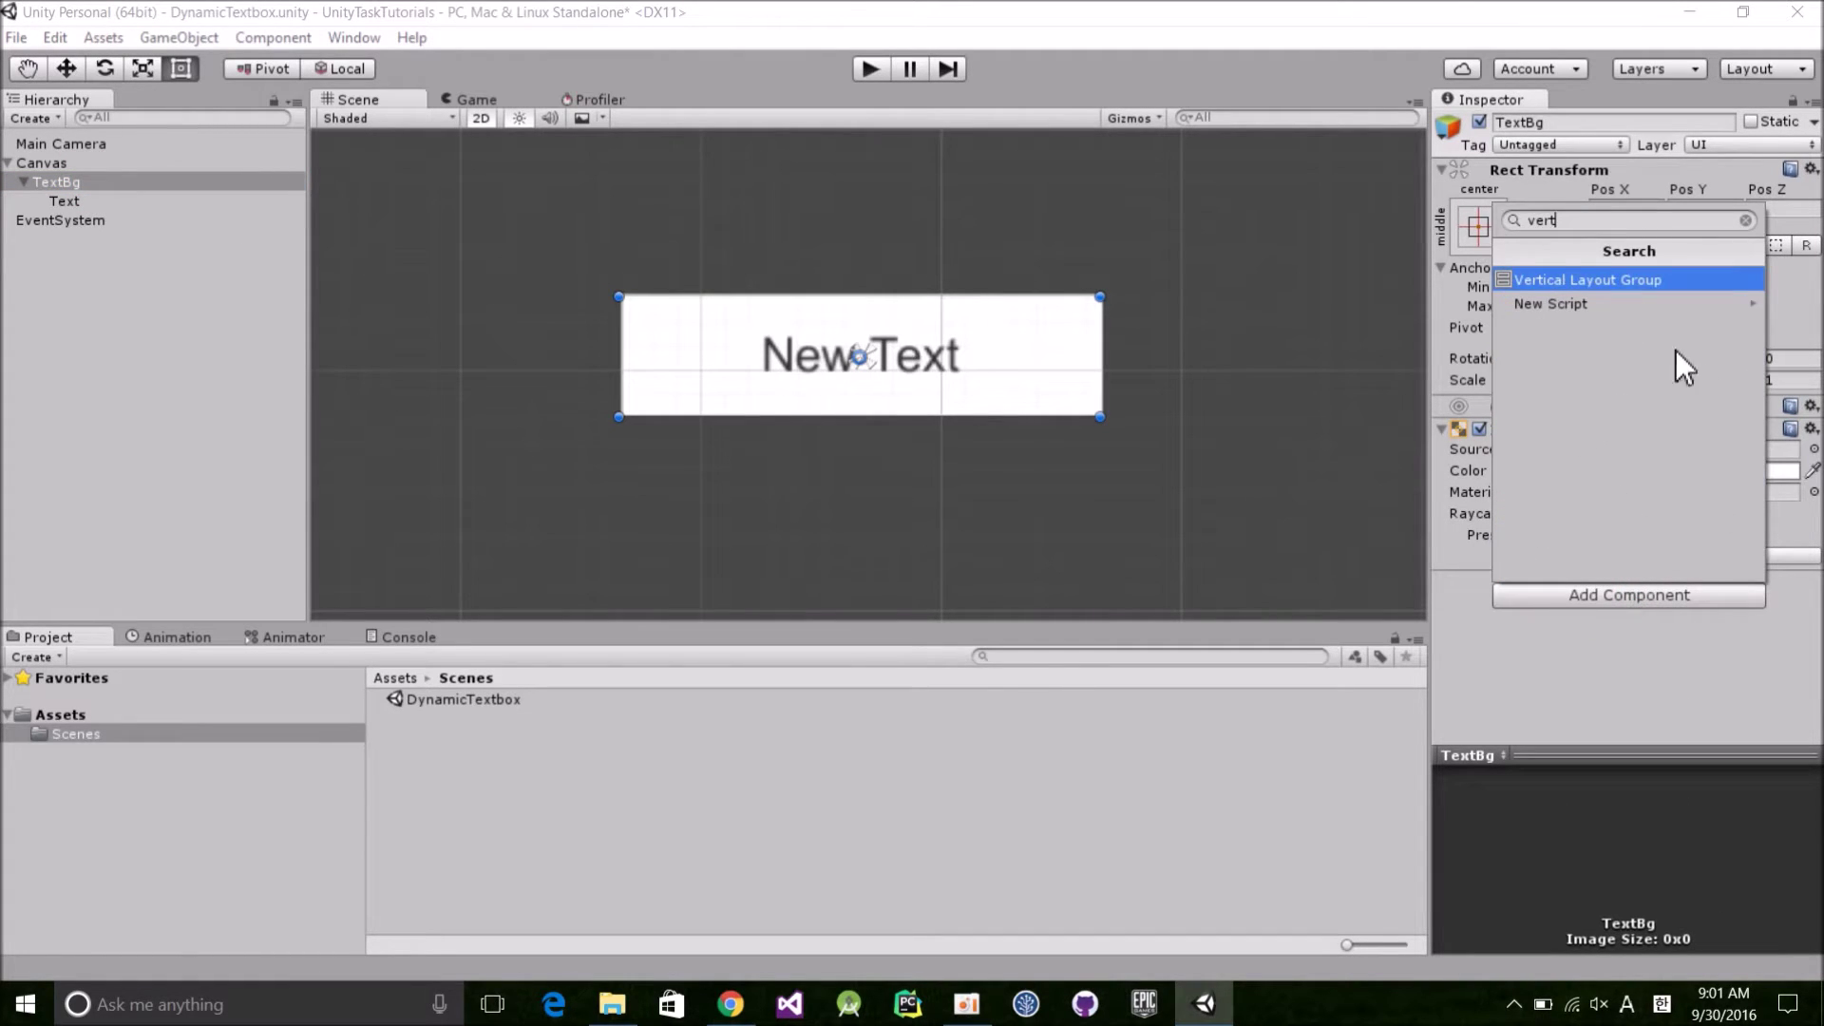
click(1622, 281)
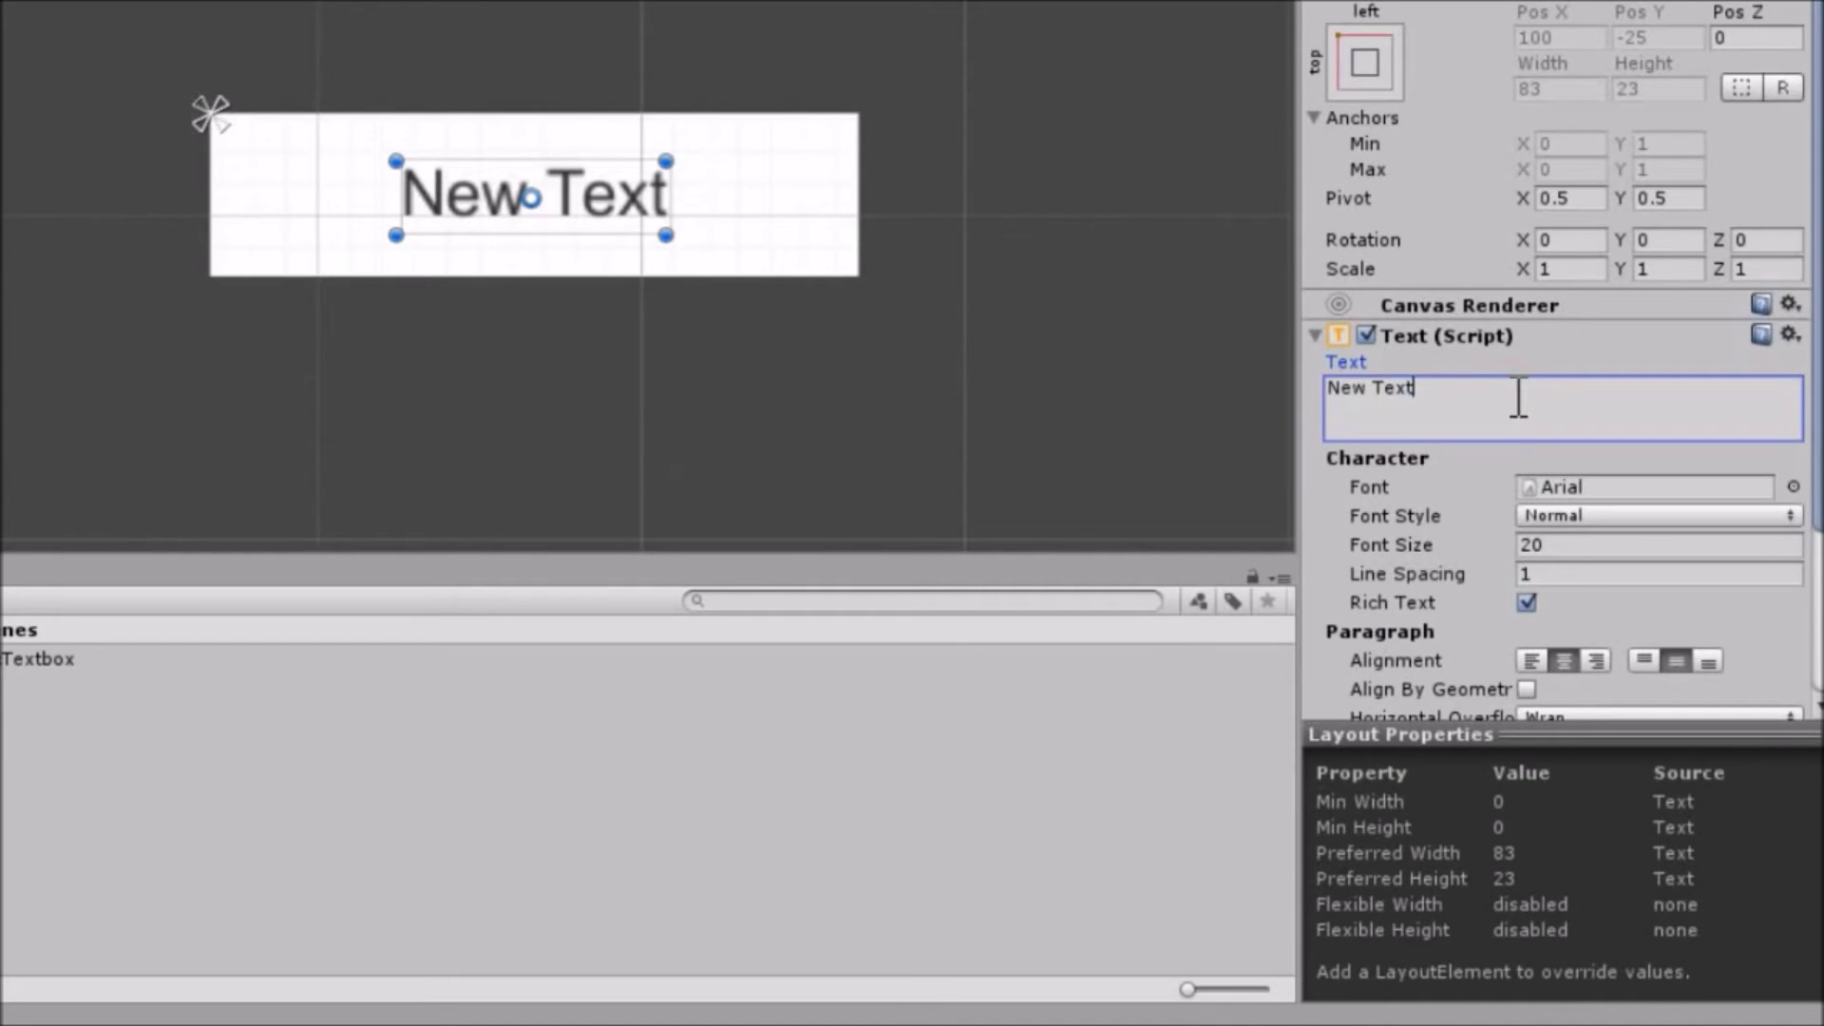
Step: Type 'asdf asdf asdf asdf asdf asdf asdf asdf' into the label to test the background resizing
text(asdf asdf )
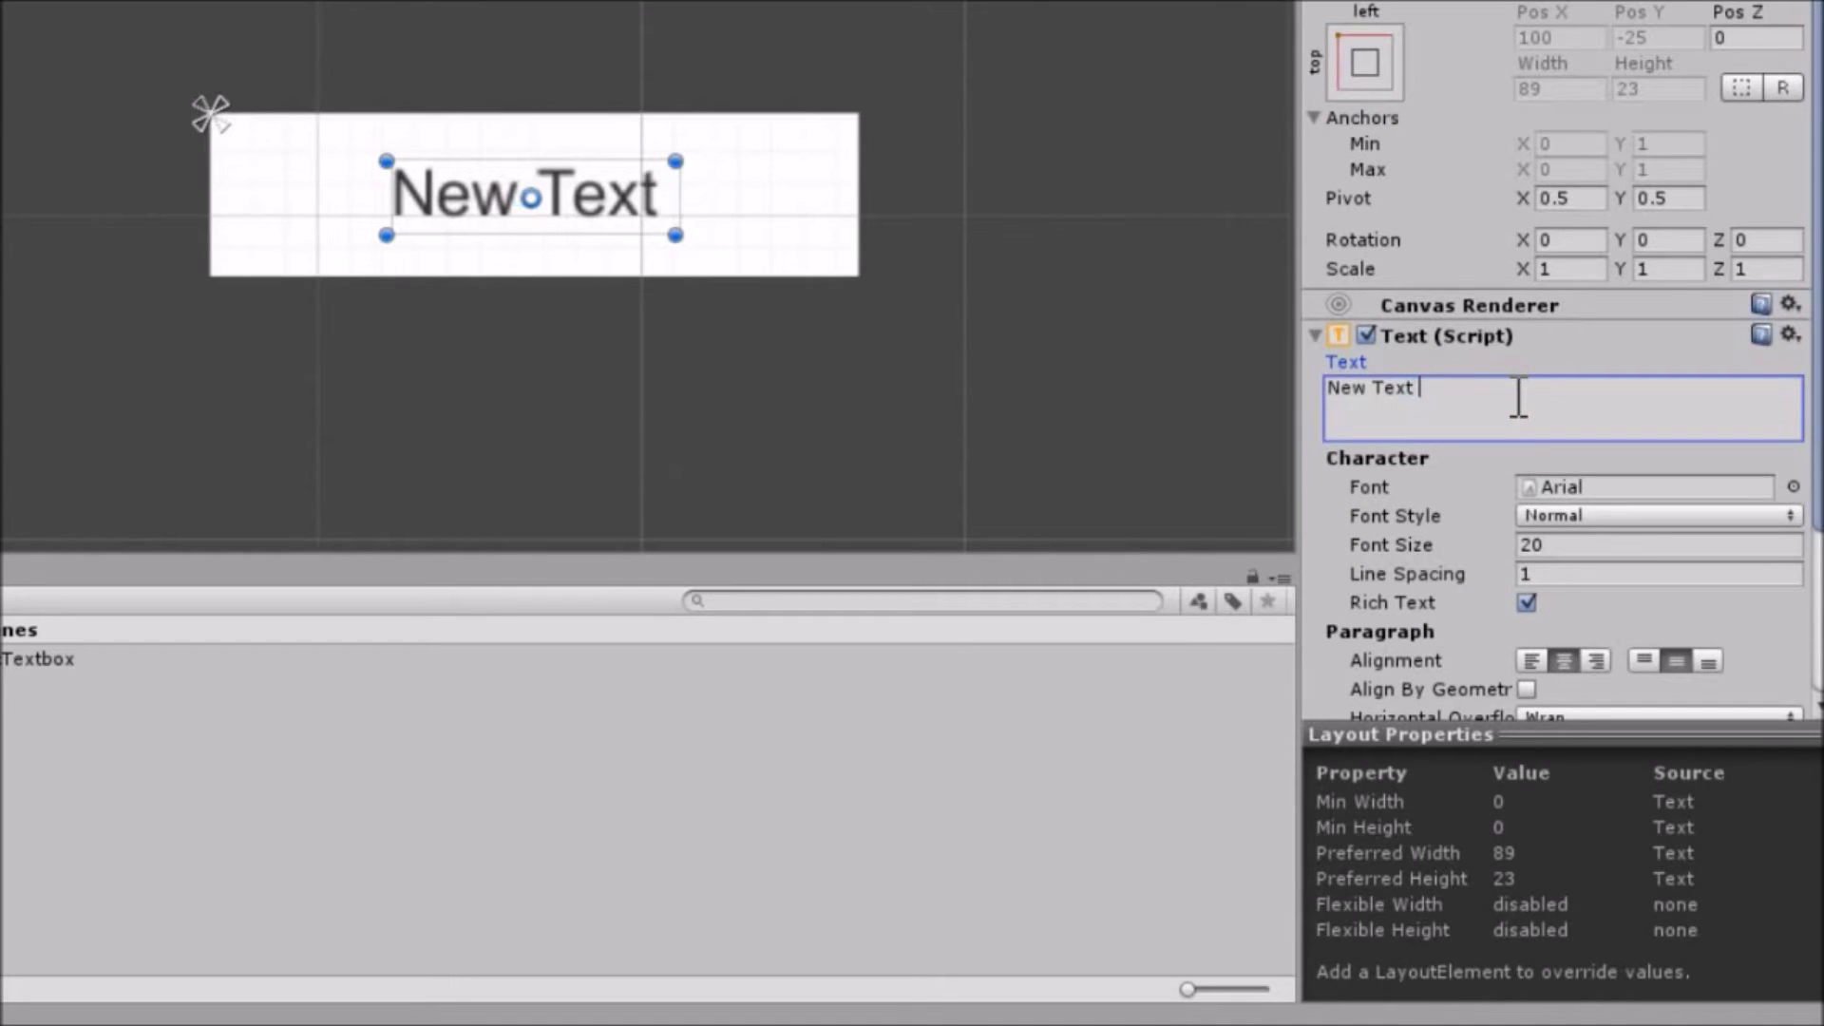
text(asdf asdf asdf a)
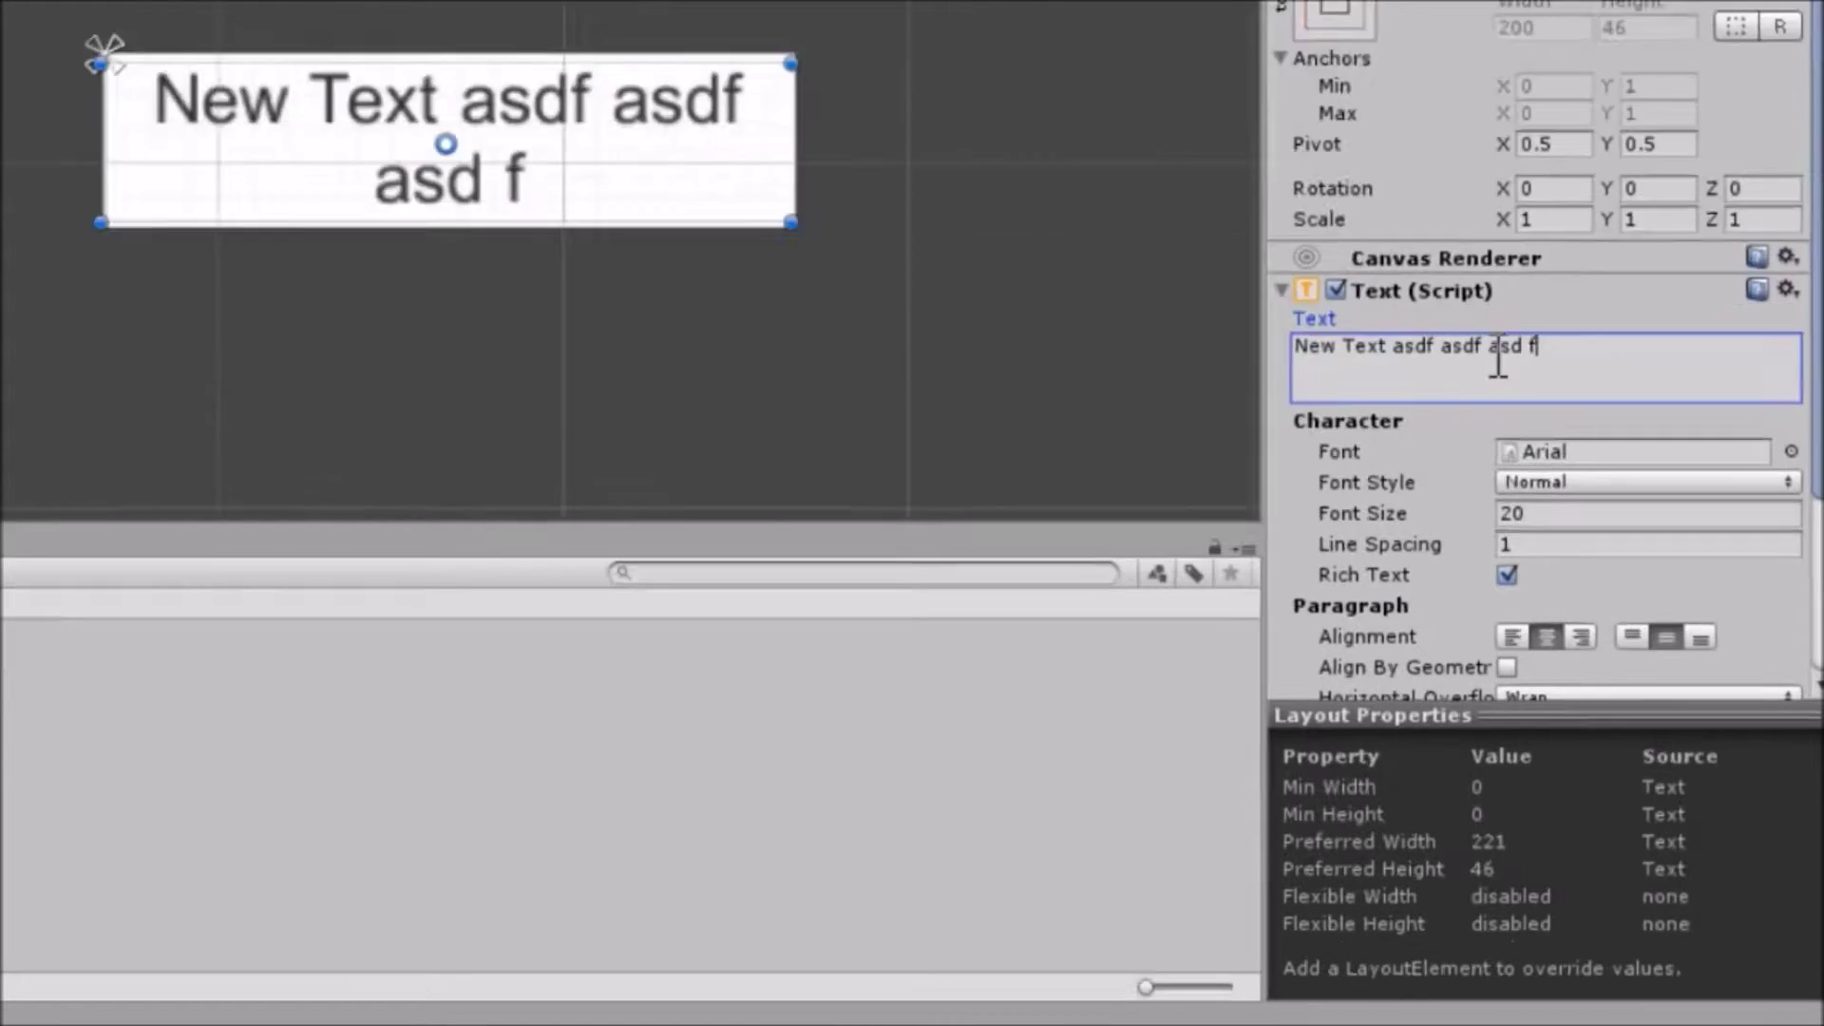
text(sdf asdf asdf)
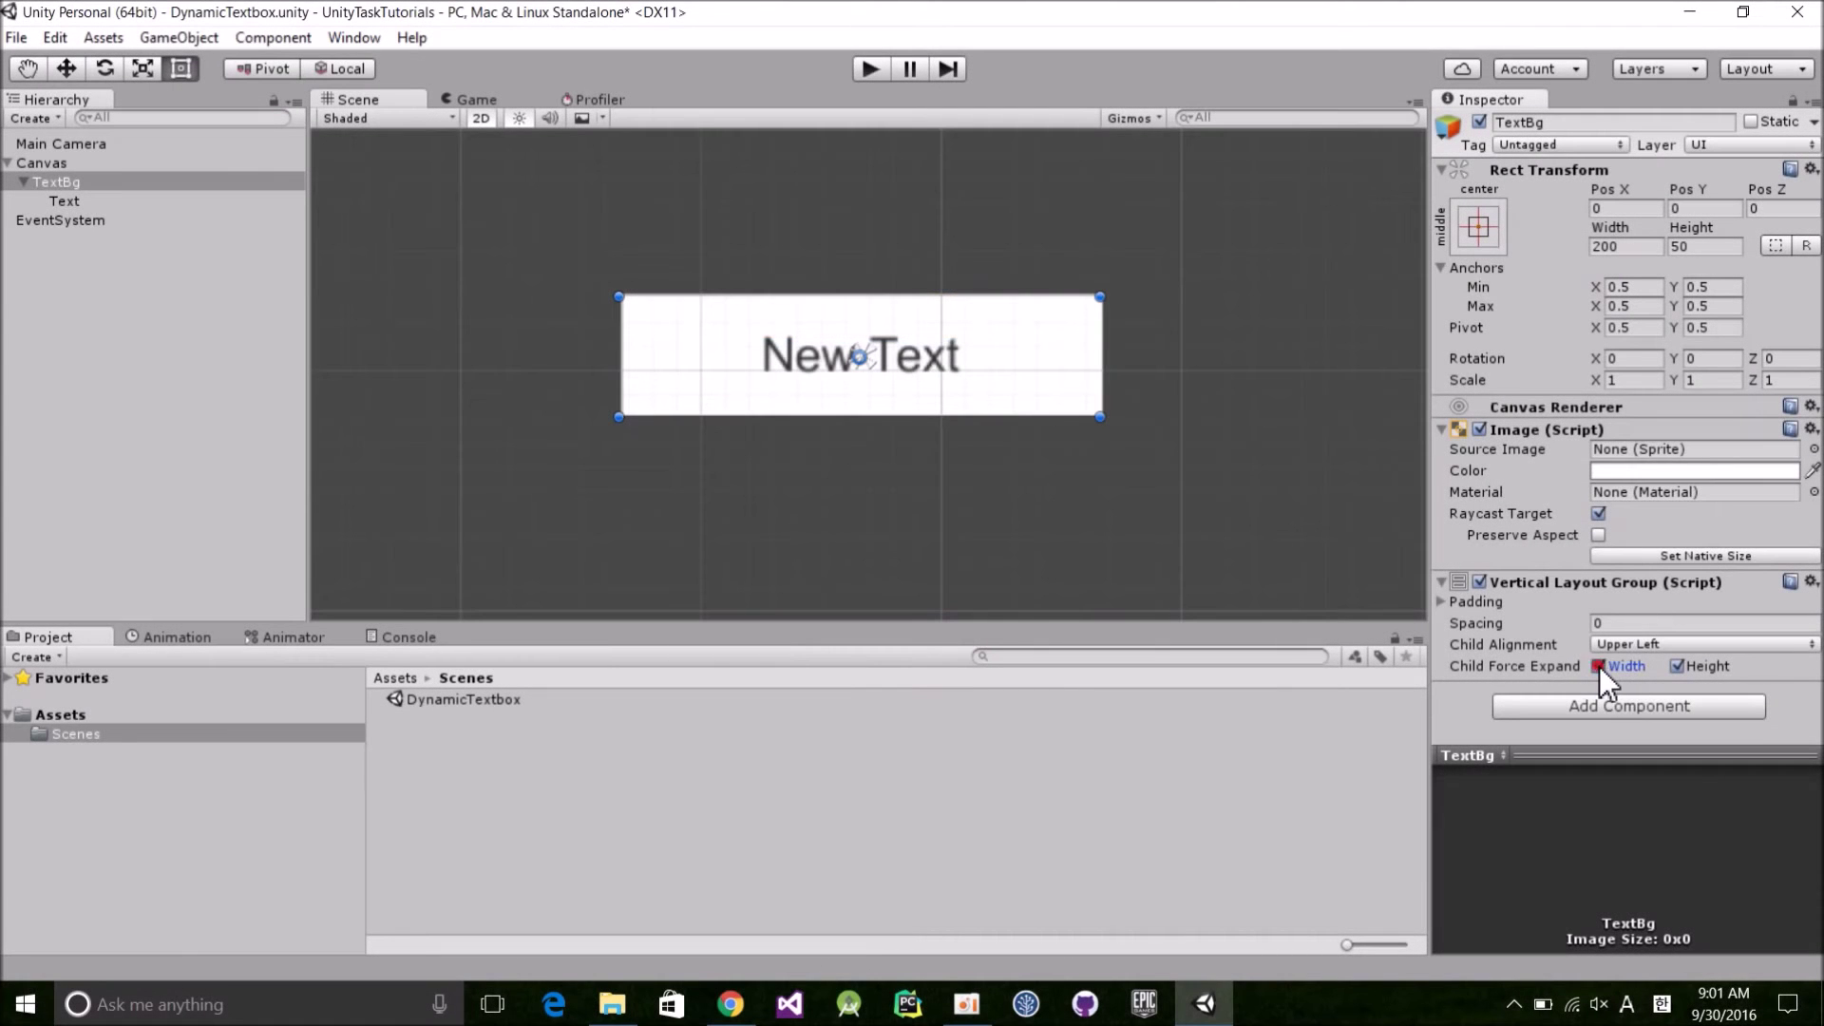
Step: Turn off Child Force Expand width and height on TextBg's layout and set Middle Center alignment
click(1598, 666)
click(1679, 668)
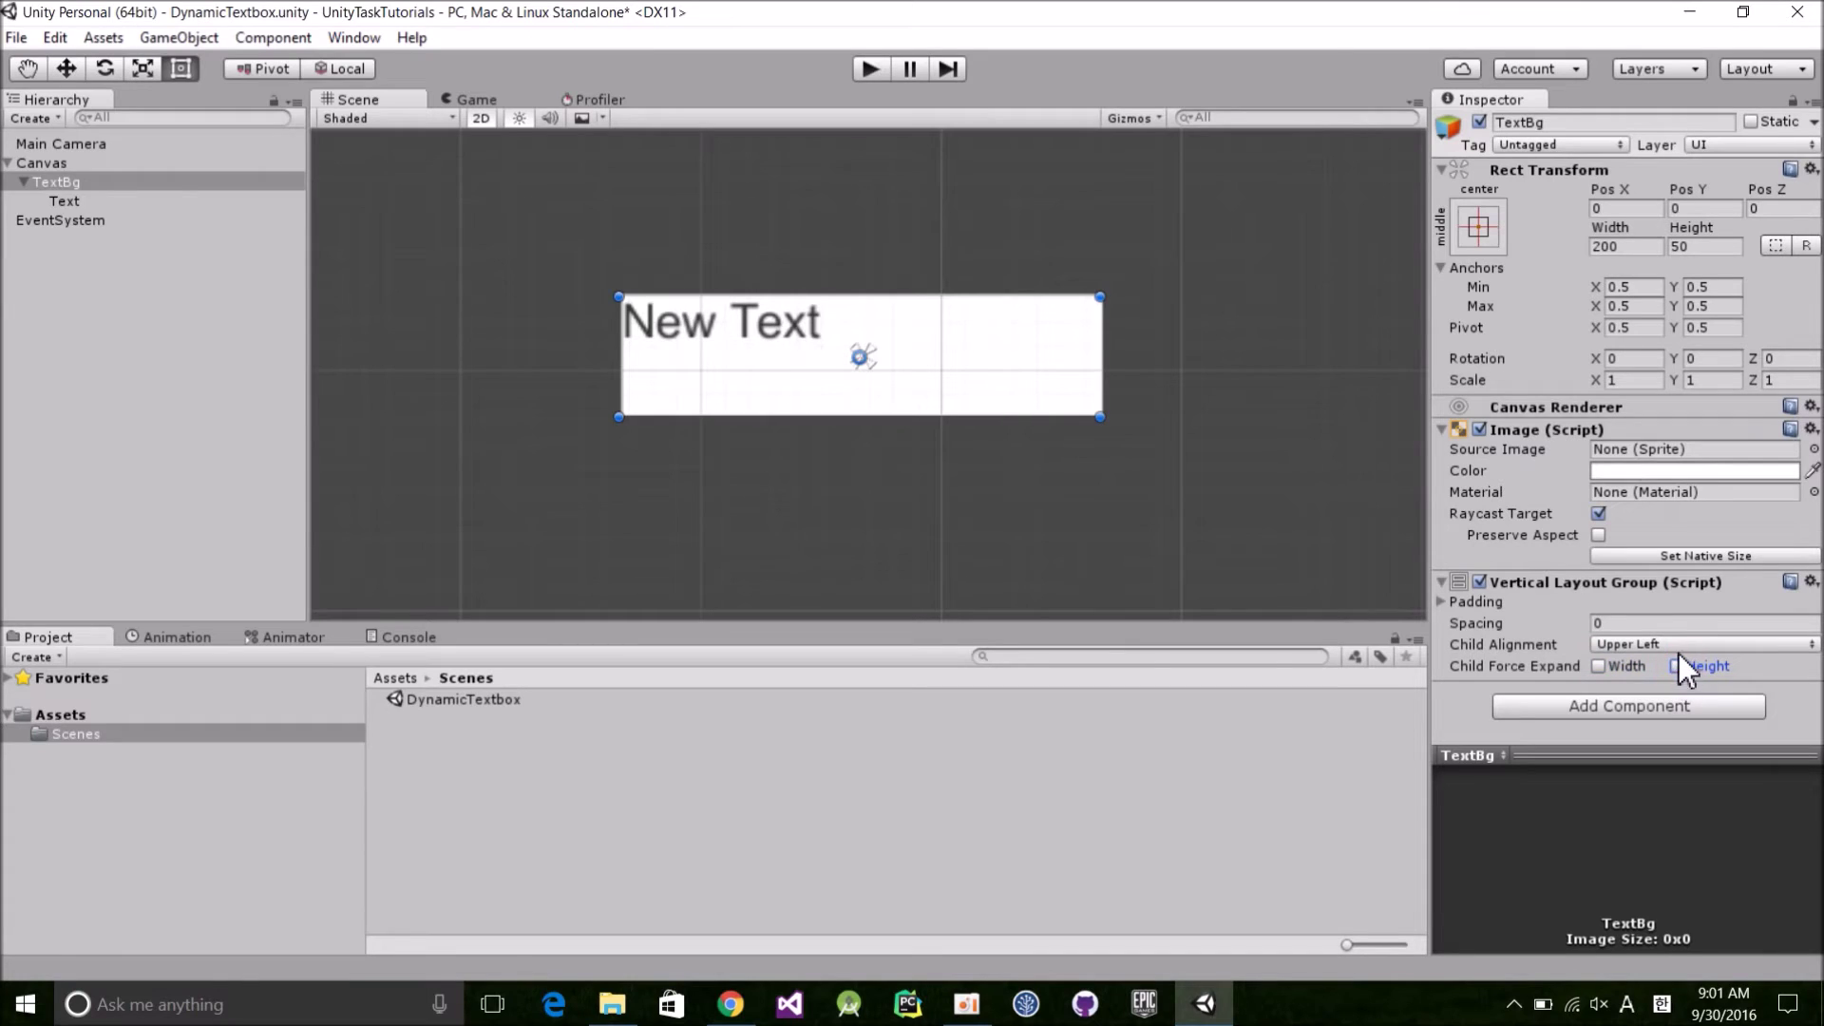
click(1677, 645)
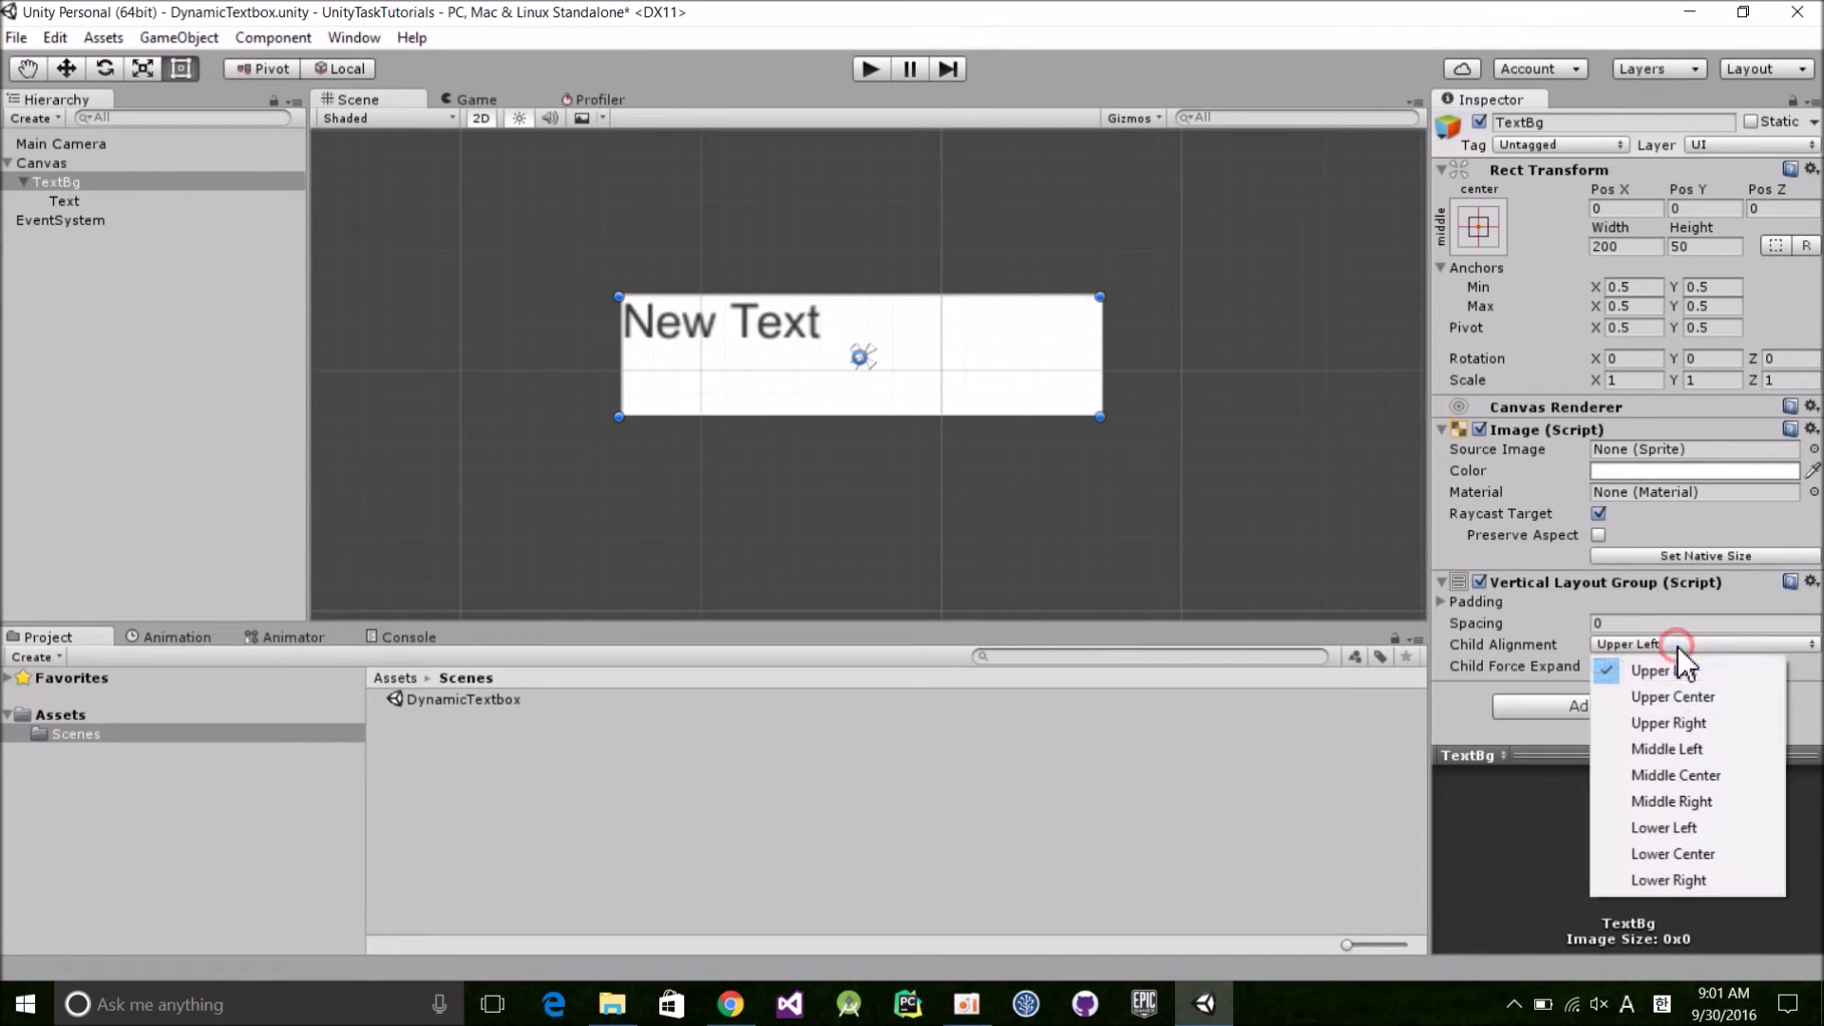
click(1695, 771)
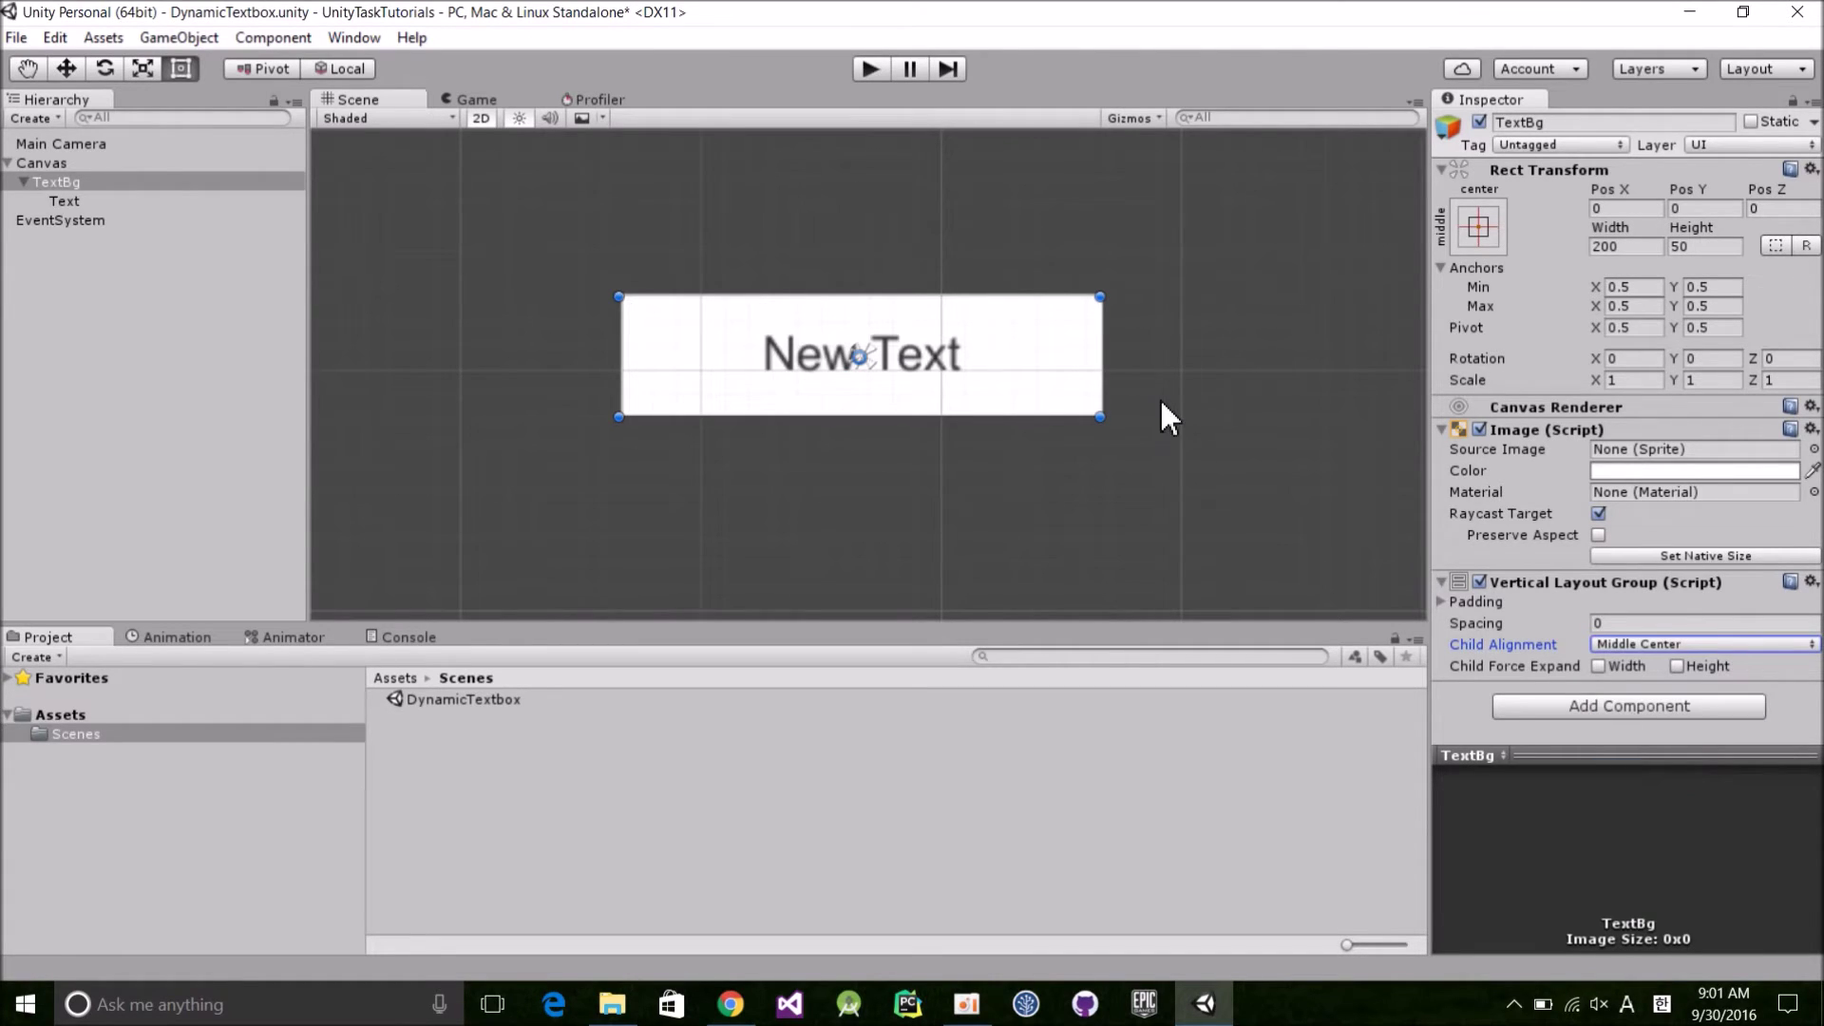
Step: Try a longer test text in the label, then revert it to New Text
click(95, 203)
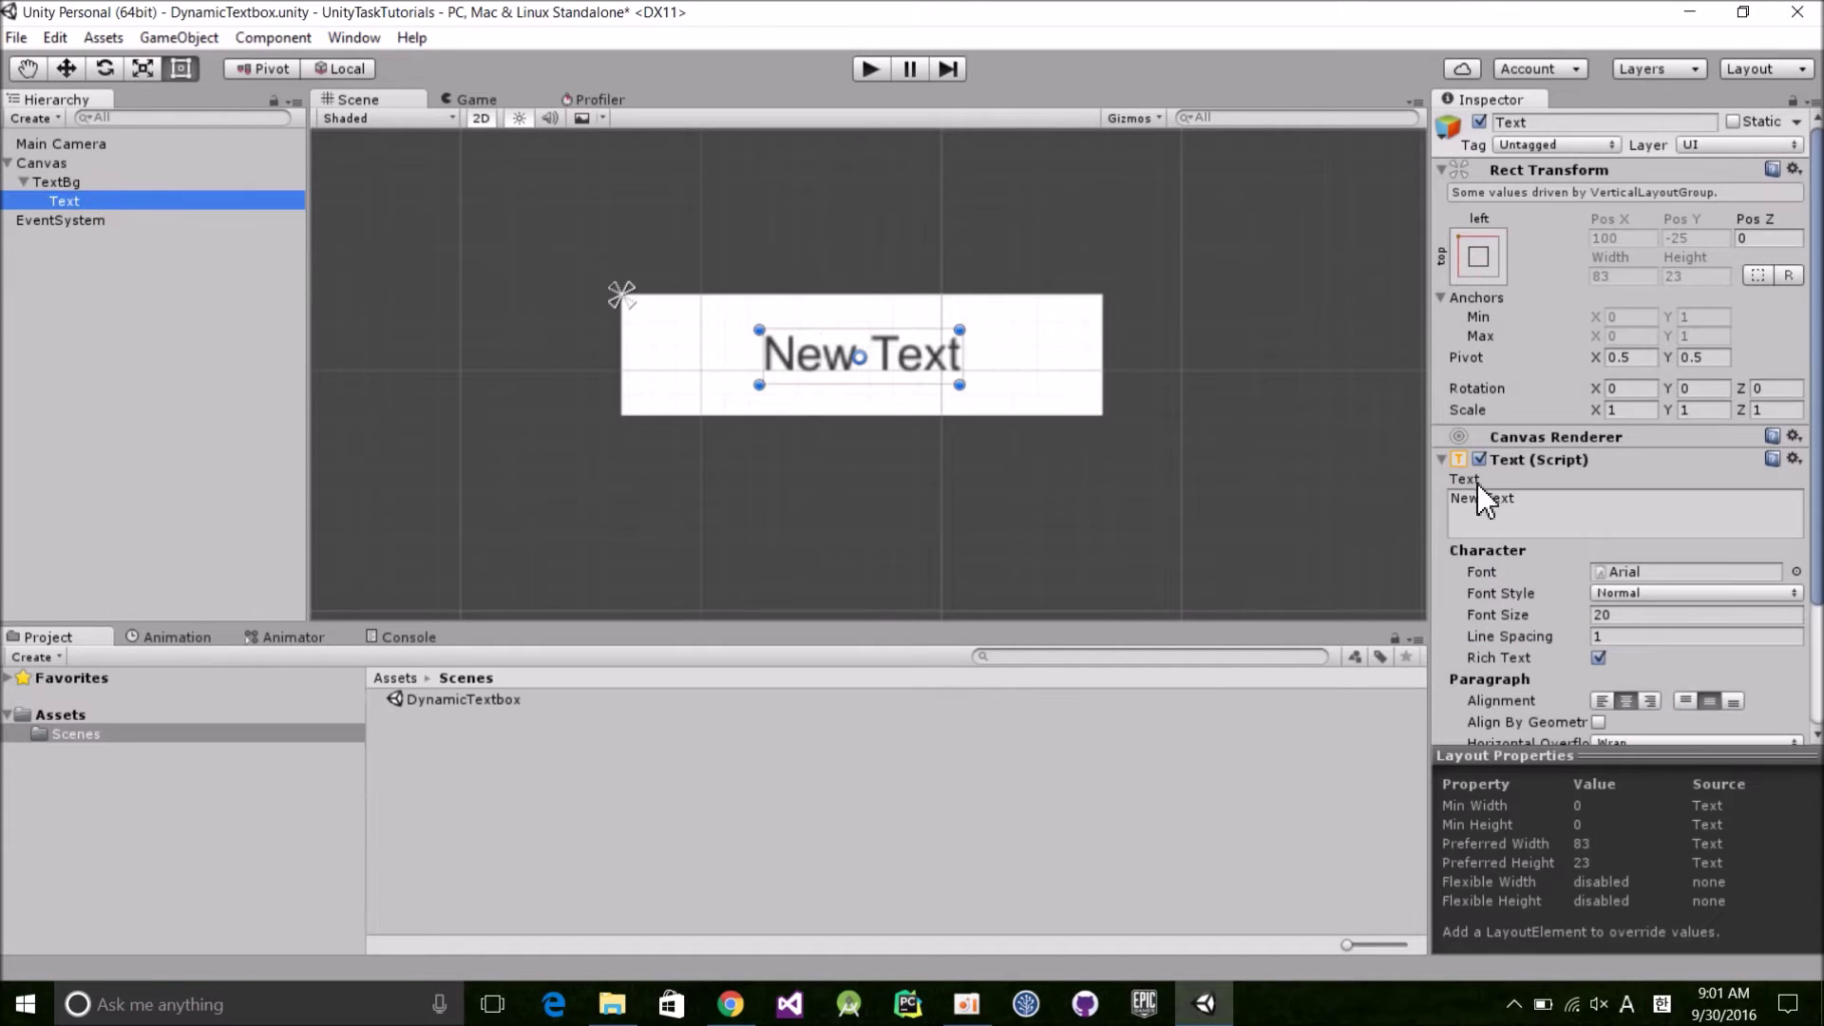
click(1515, 496)
text(asdf asdf asd fa)
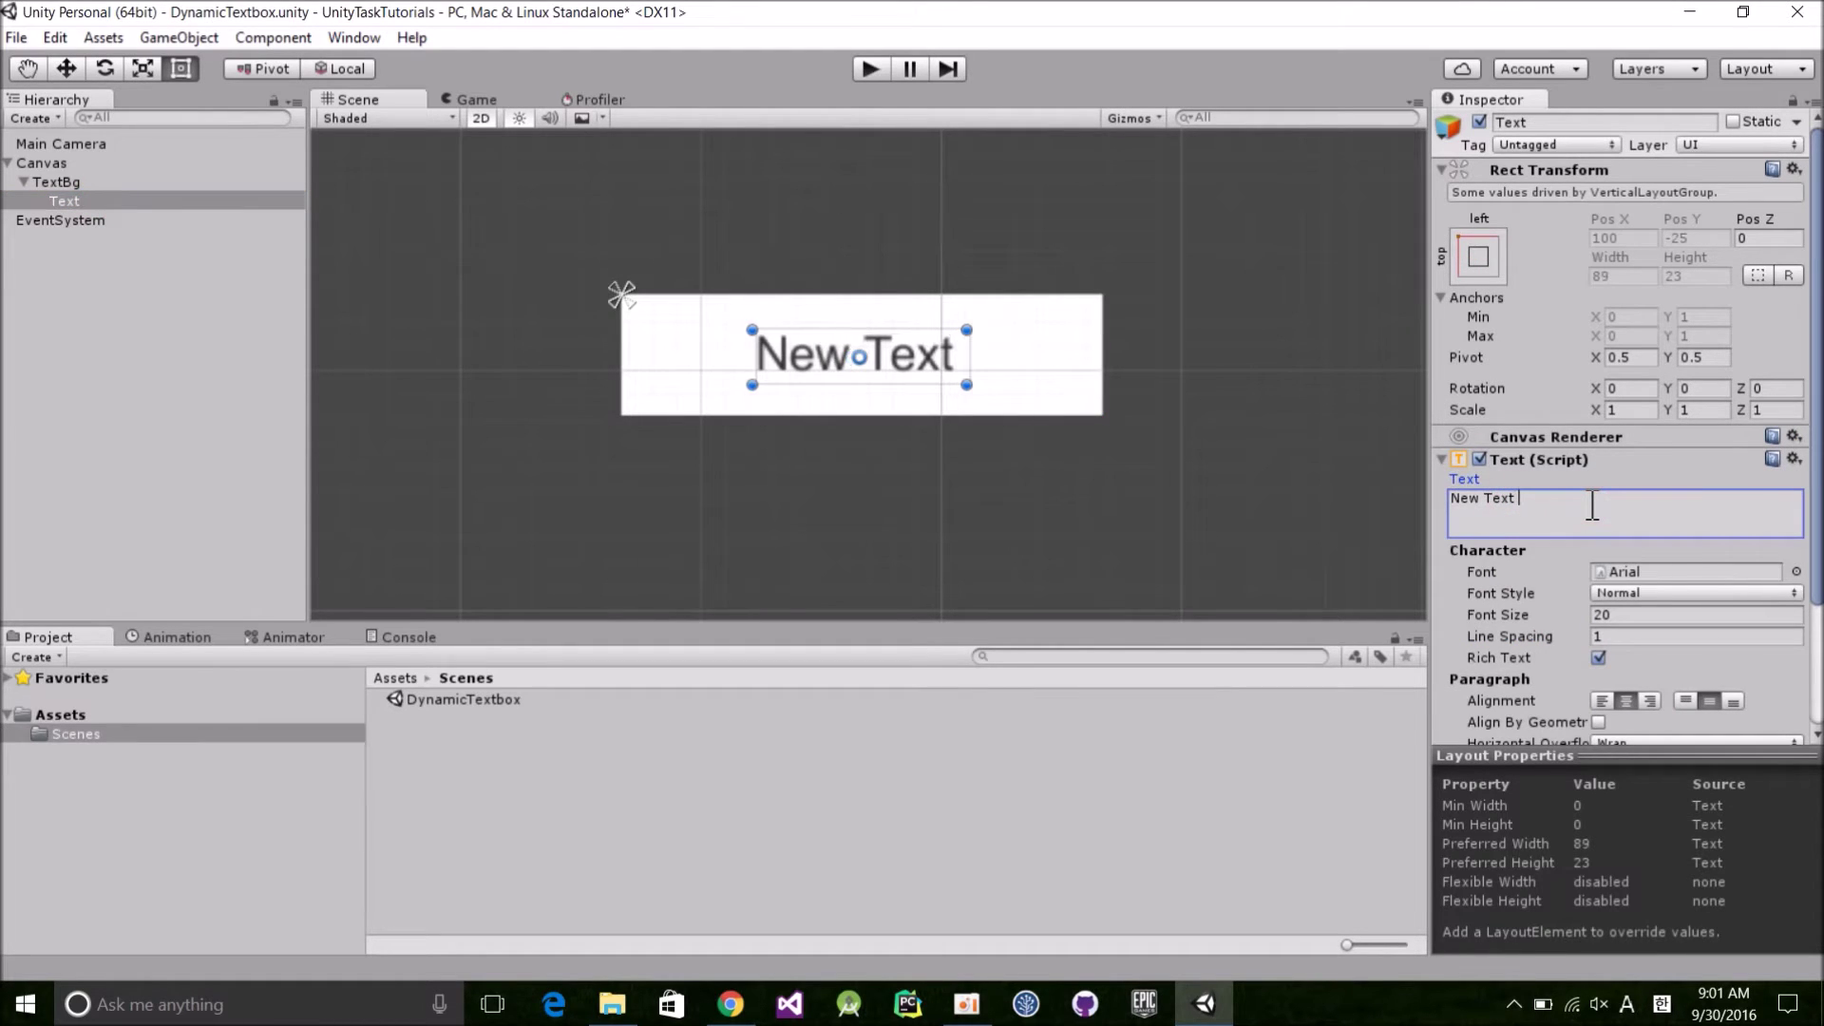
text(sdf asdf as fasfd af sad f)
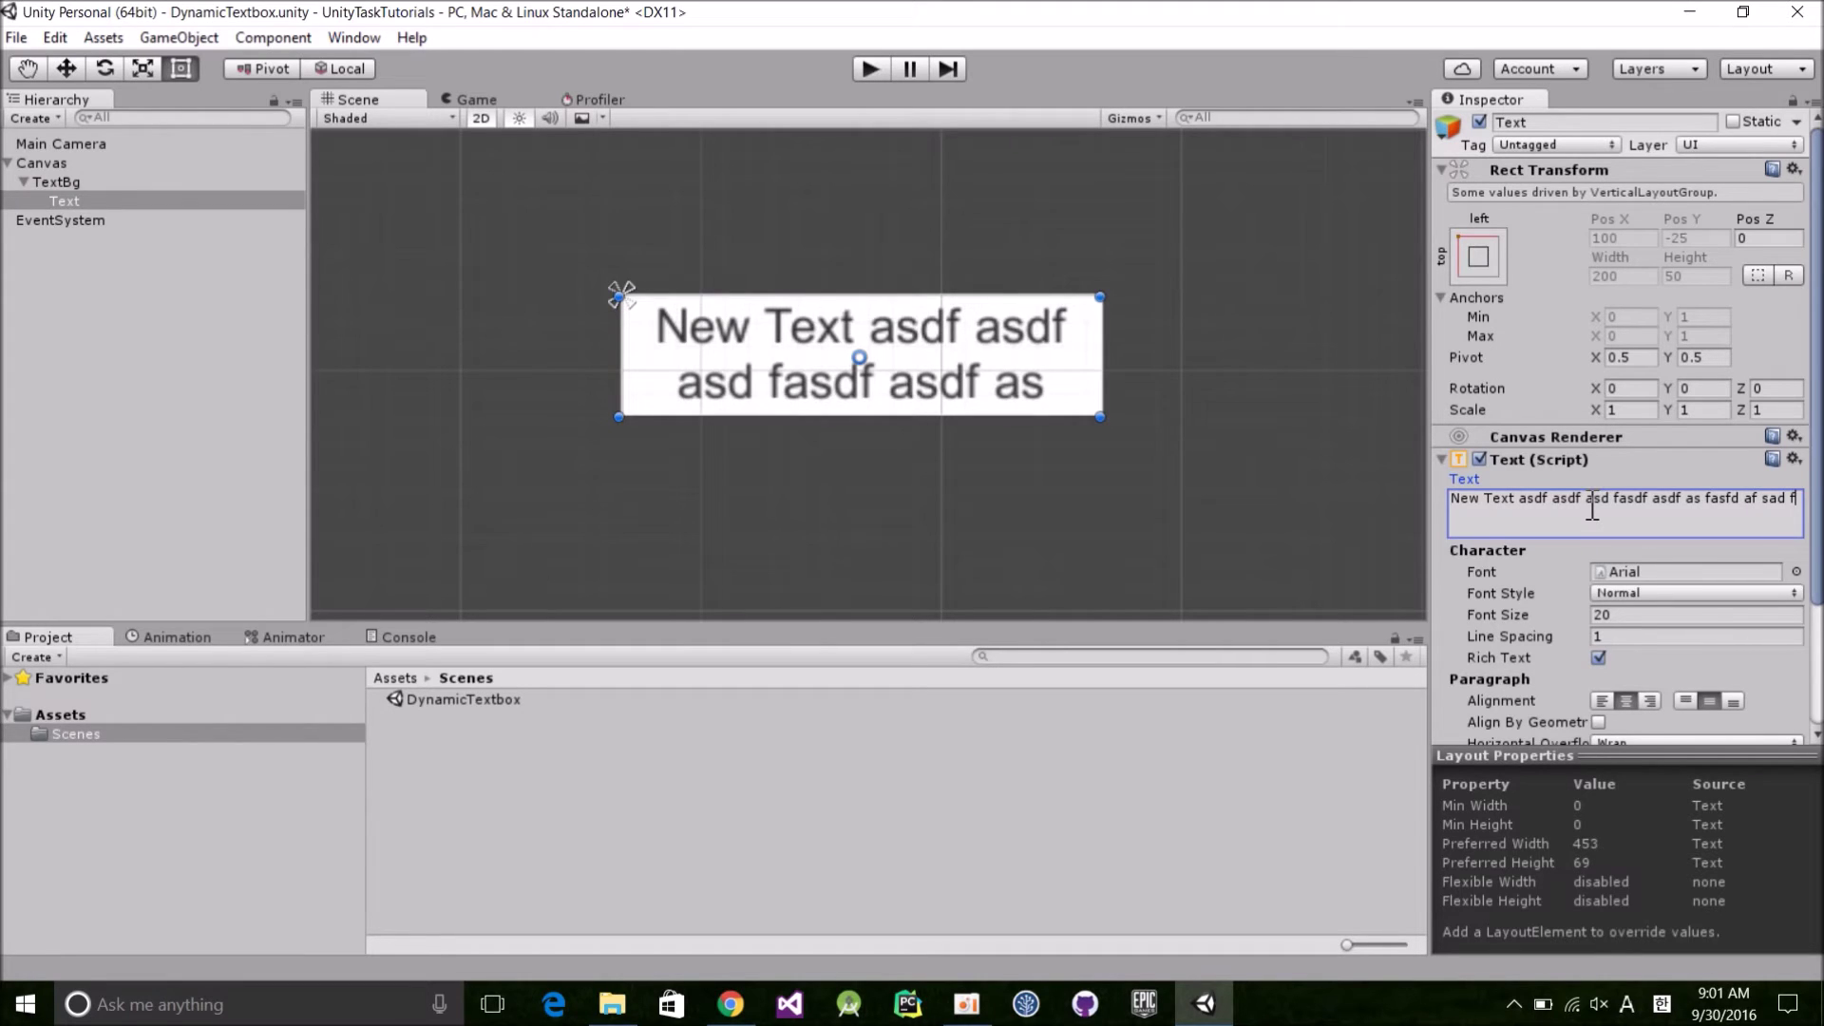
key(Escape)
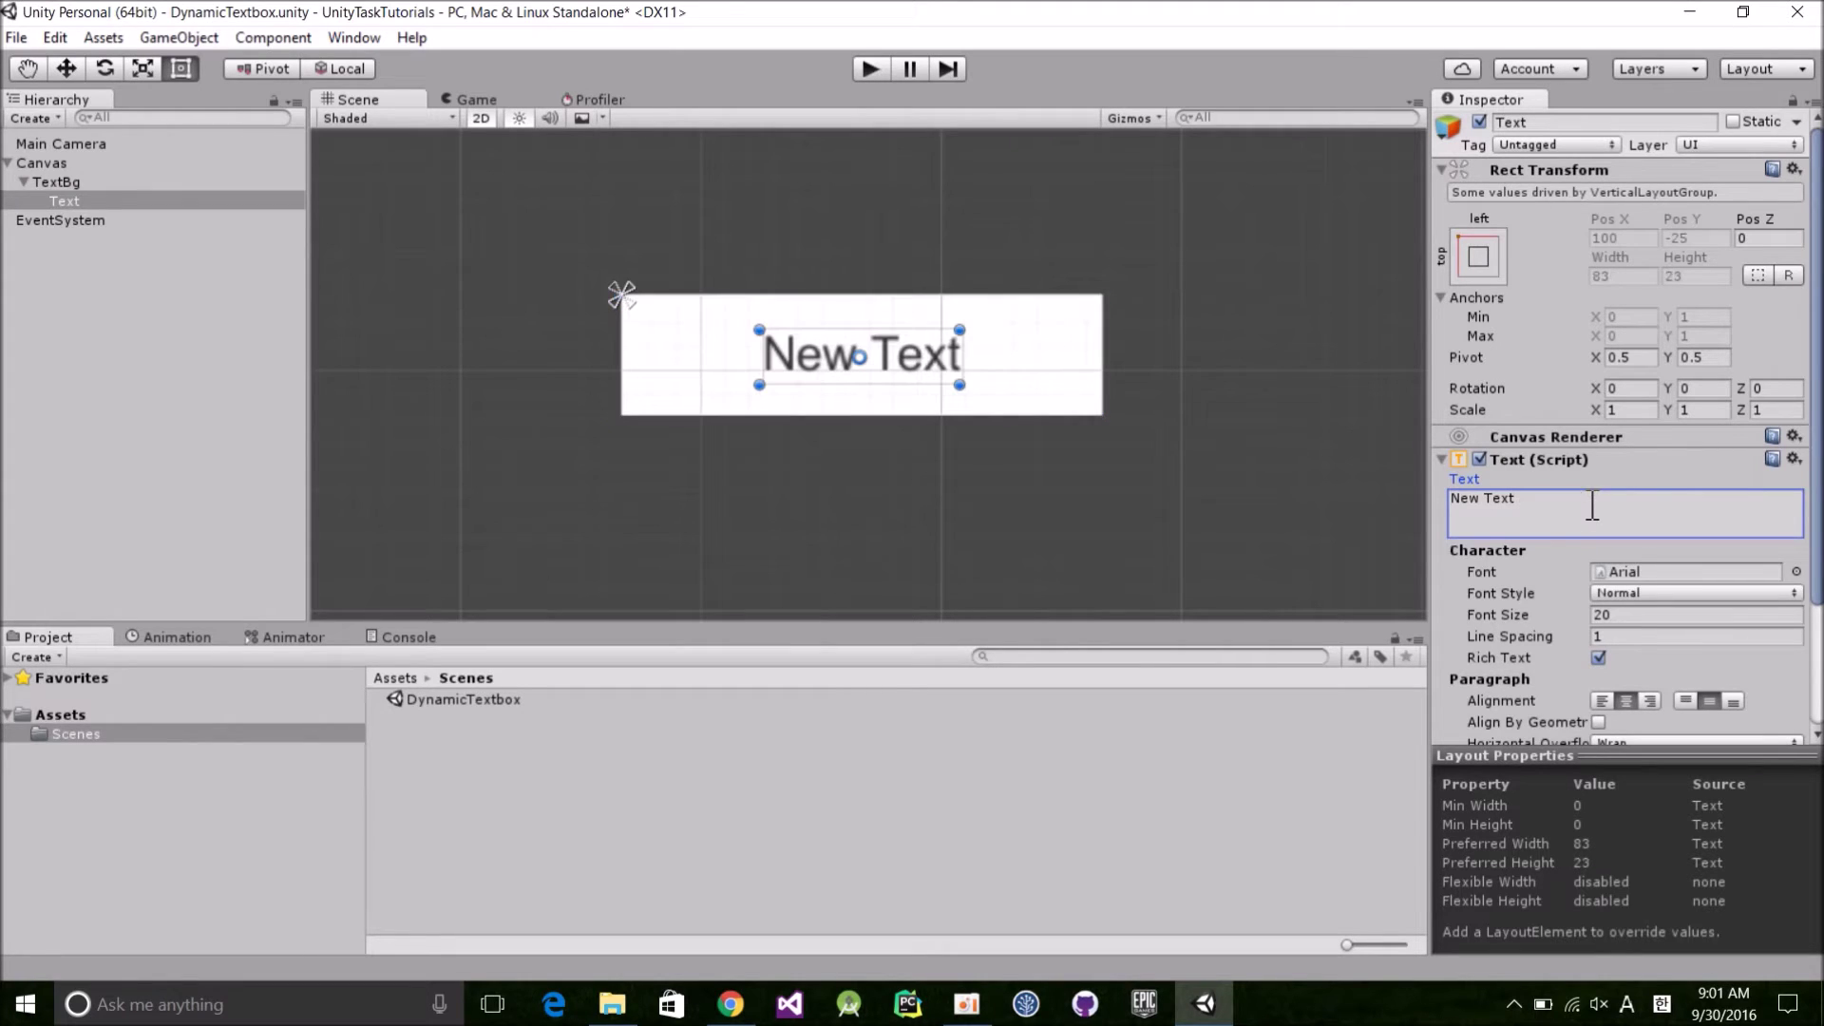
Step: Create an empty object under Canvas, 250 wide, named TextboxContainer
right_click(55, 163)
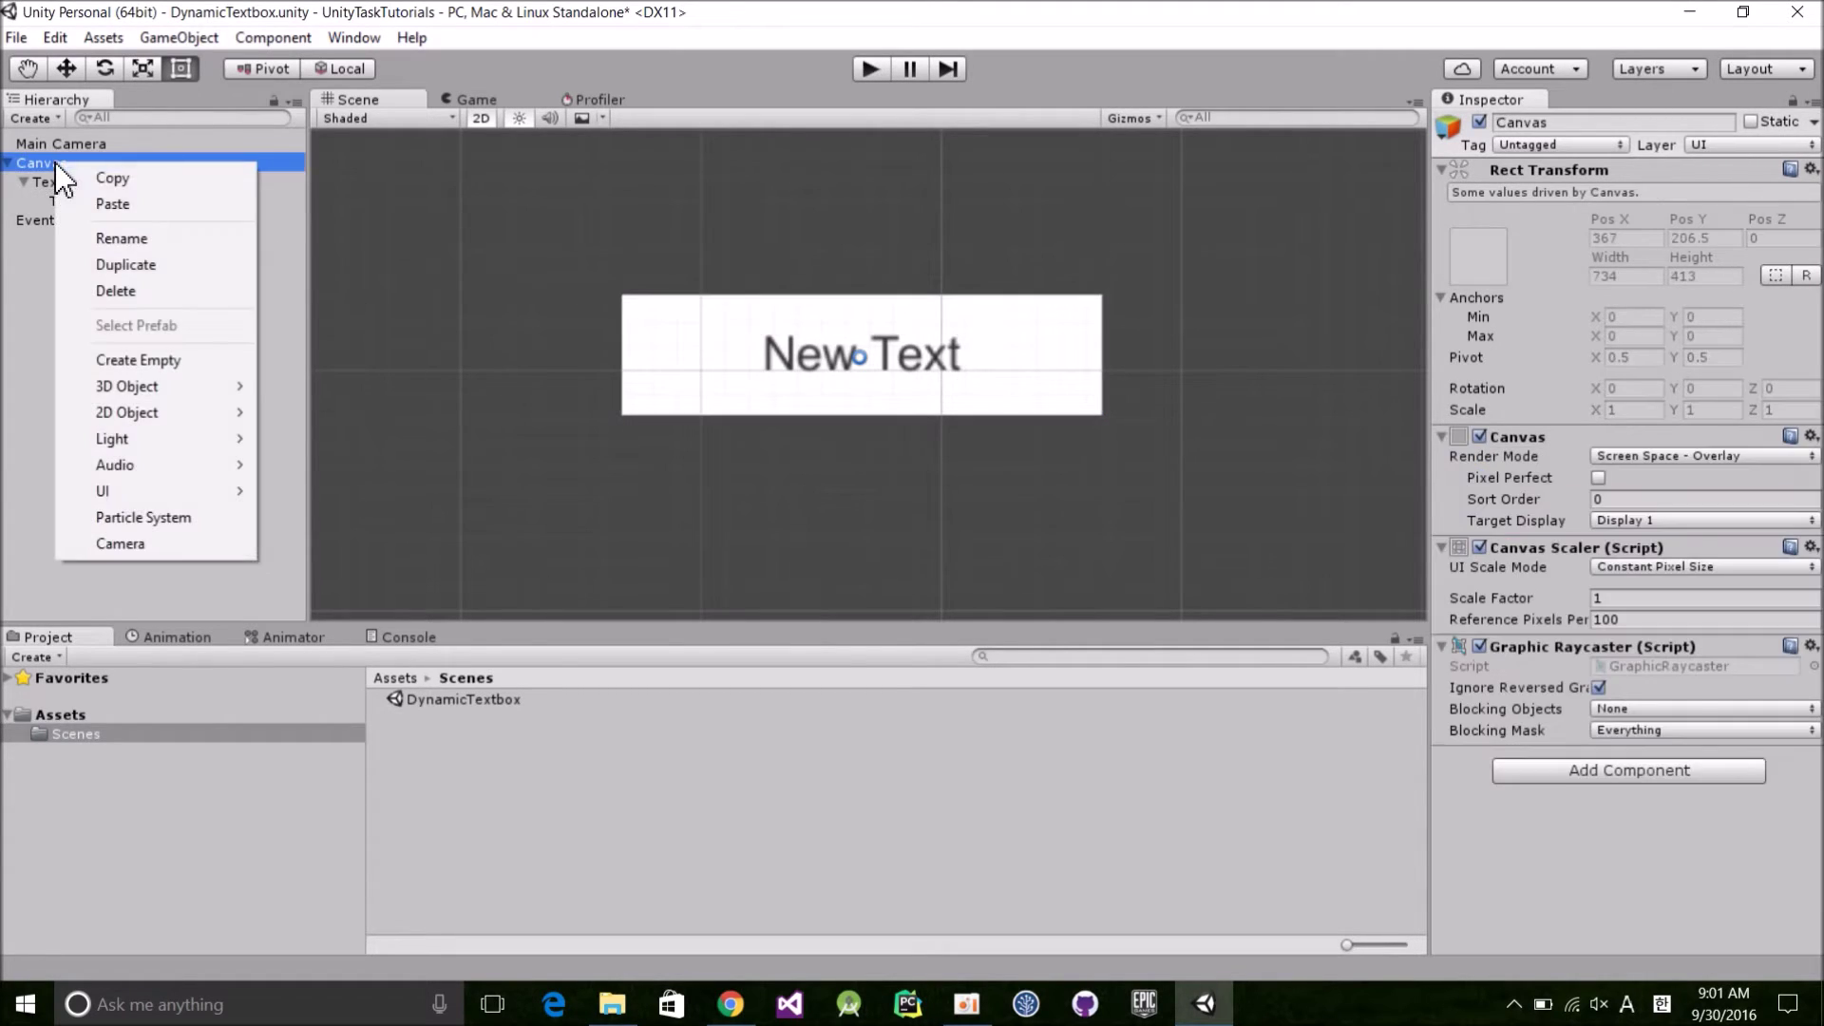
click(197, 360)
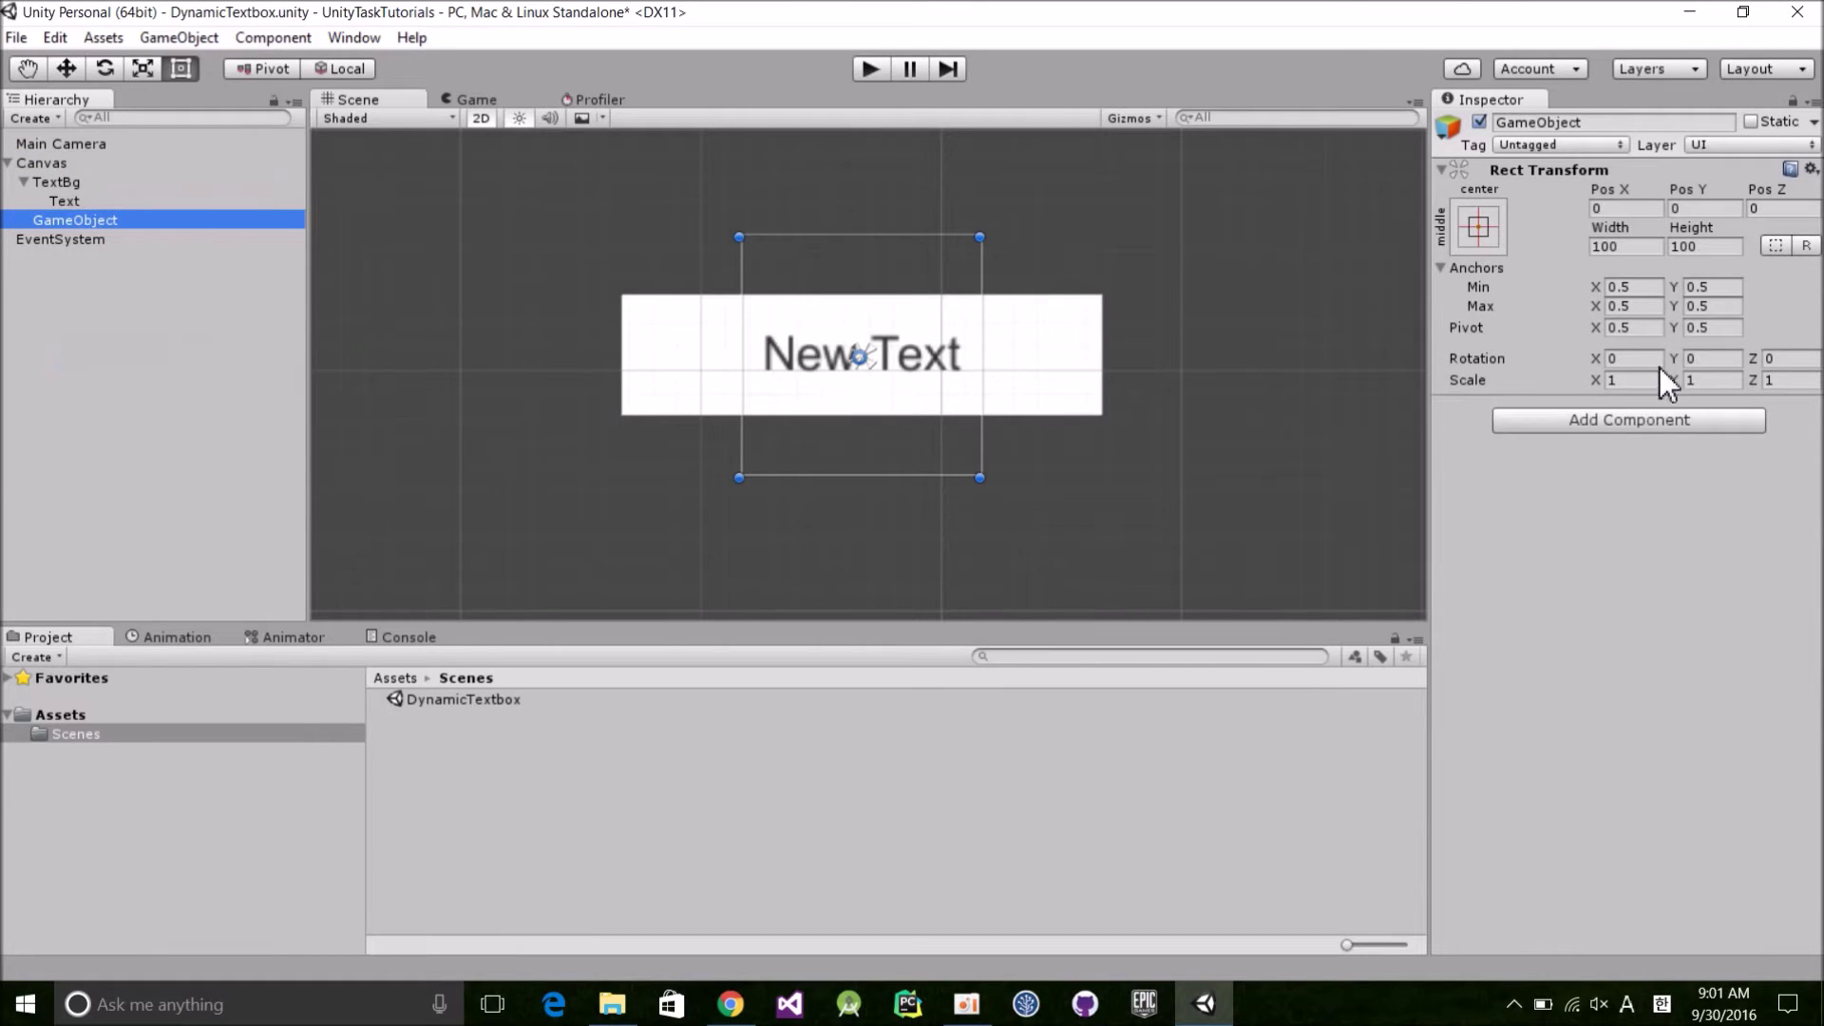
click(1634, 246)
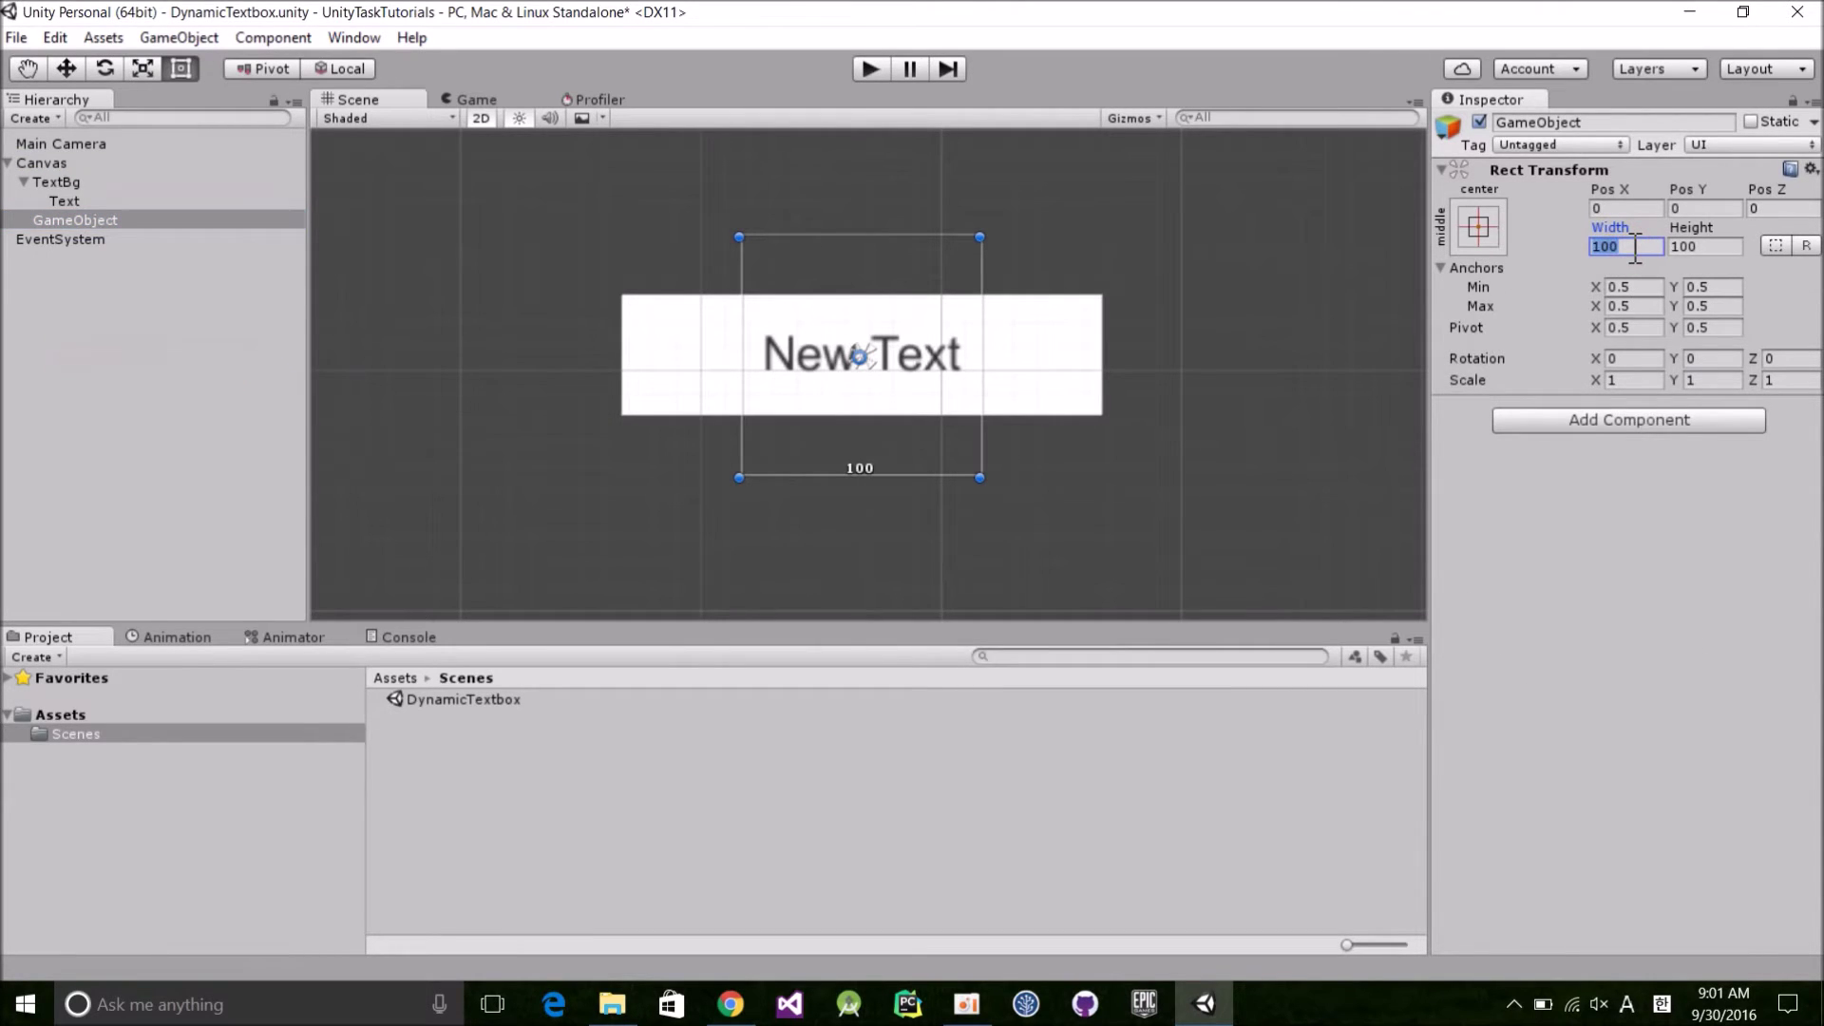
text(250)
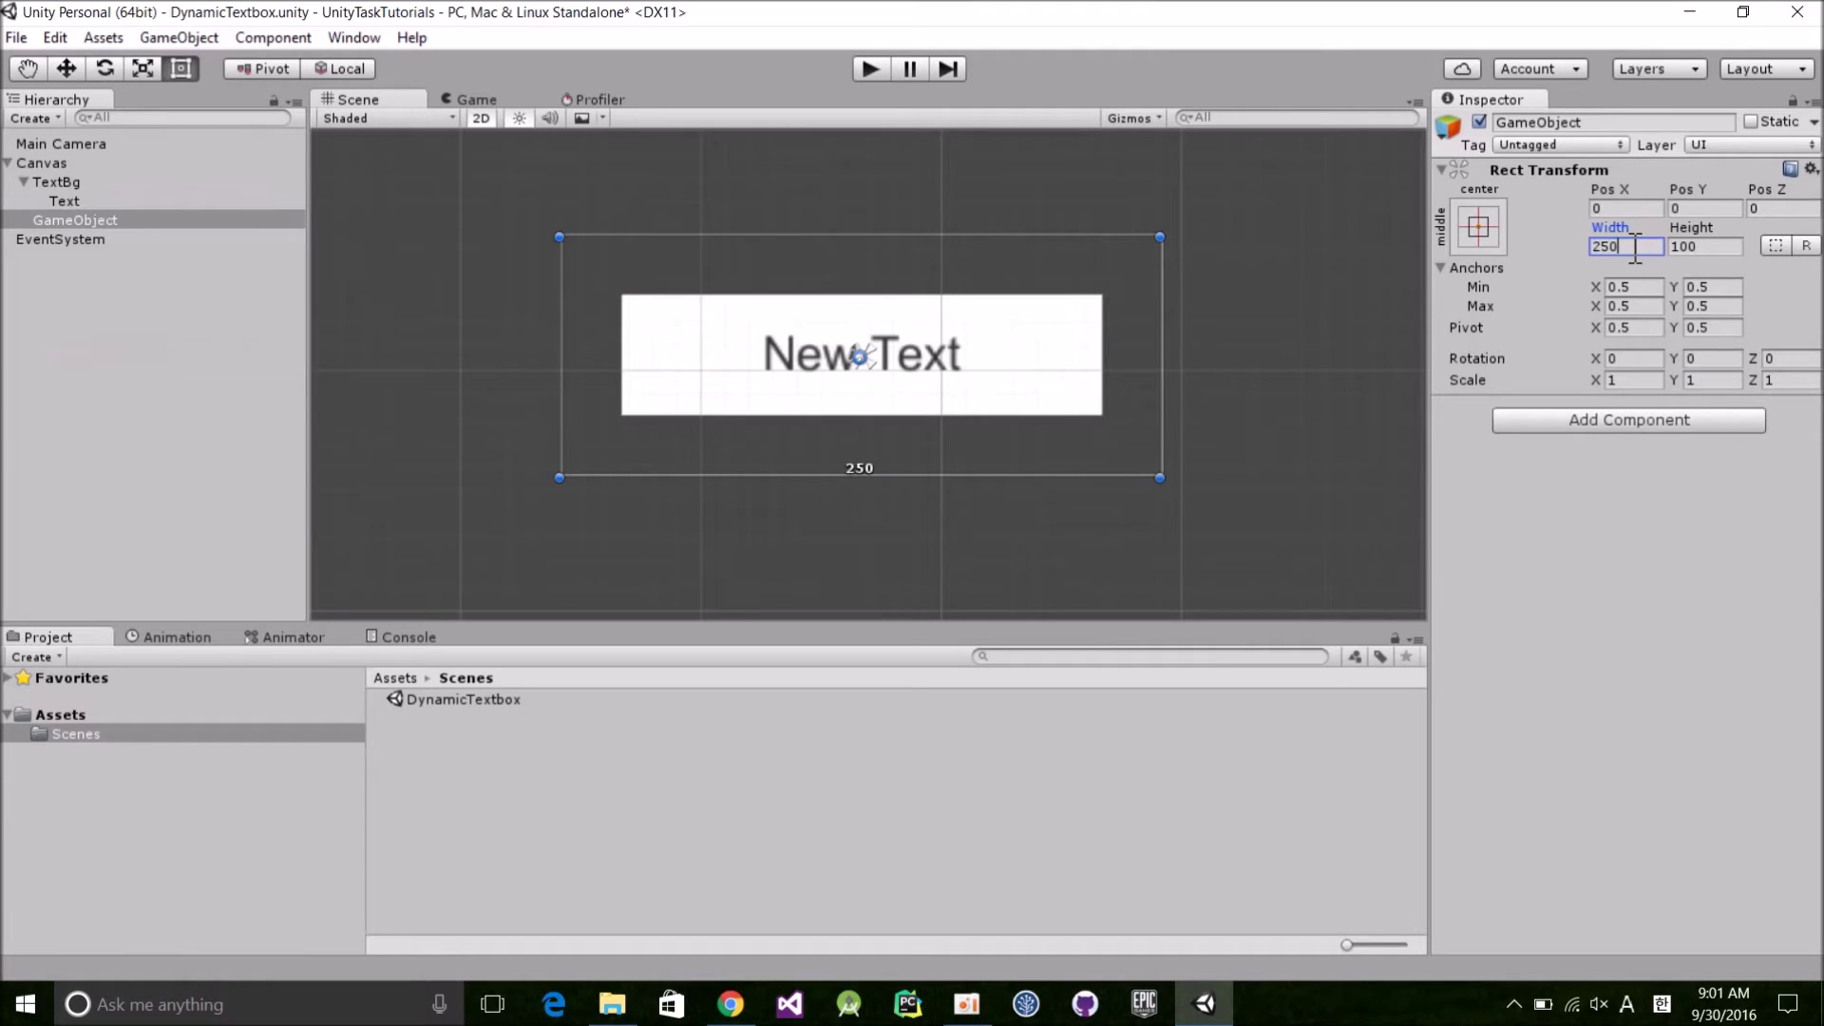
click(110, 223)
click(129, 222)
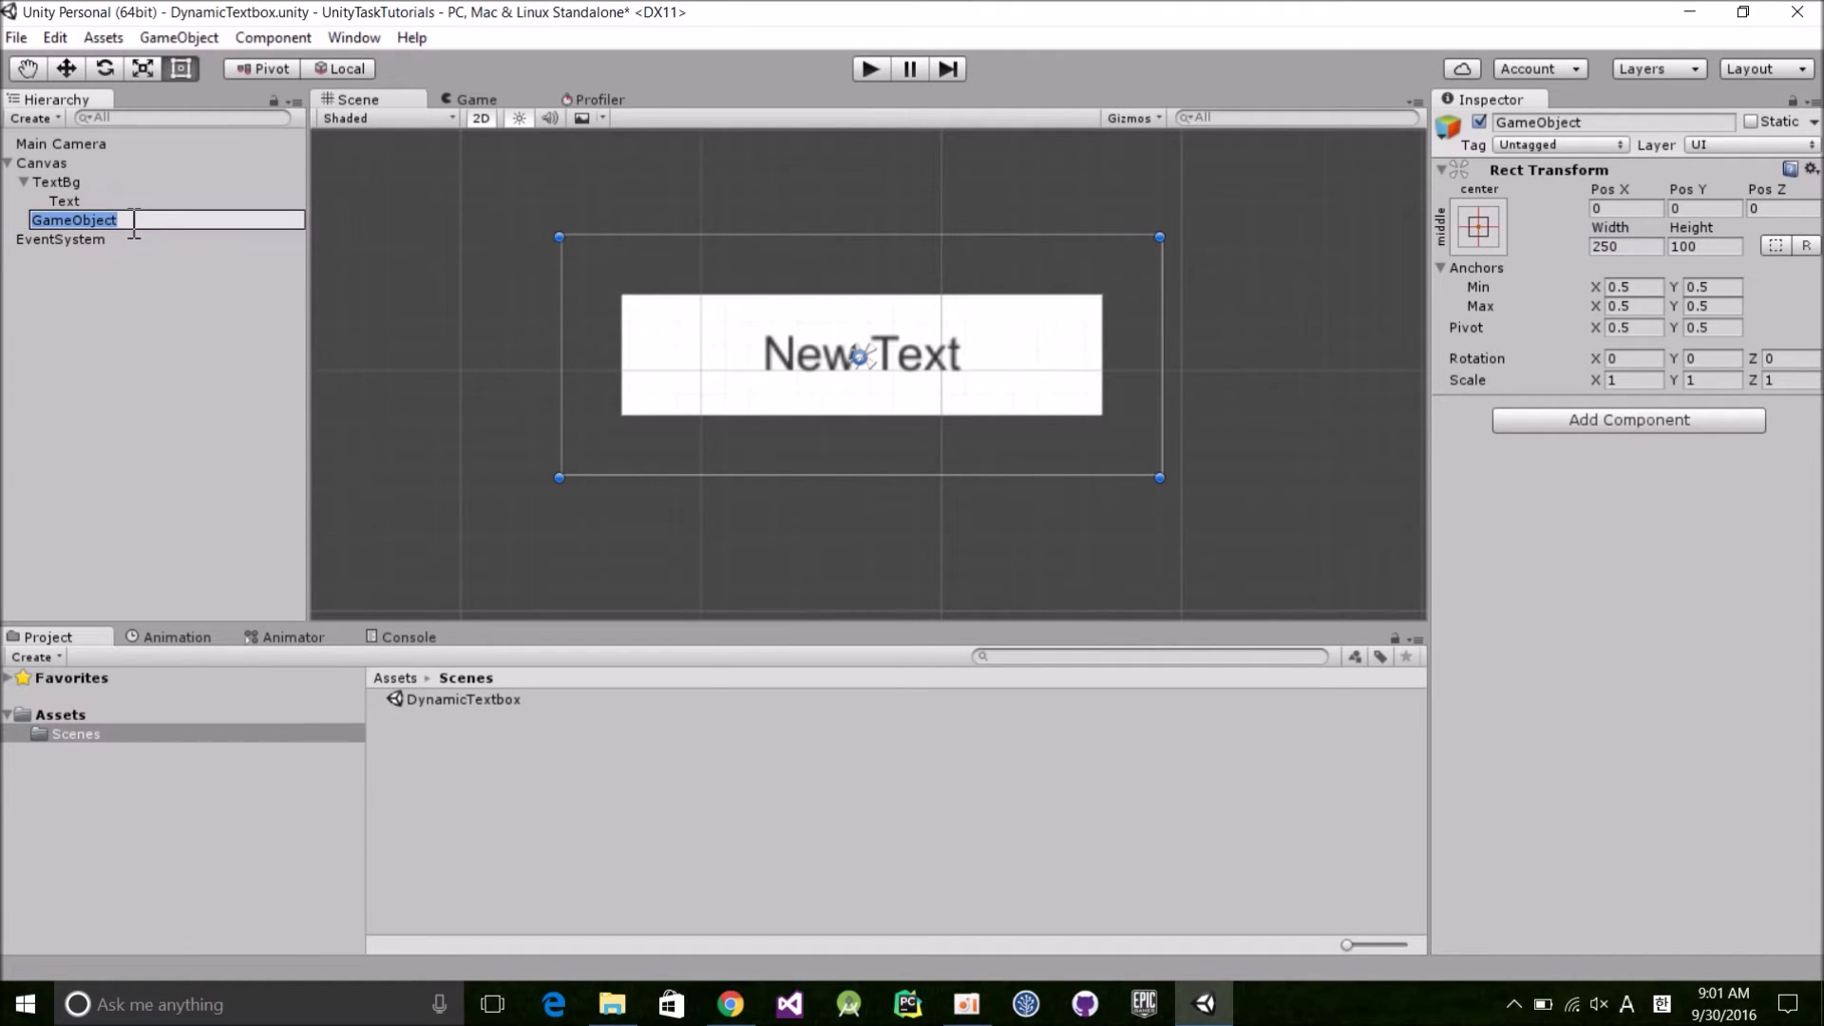
text(TextboxContainer)
key(Return)
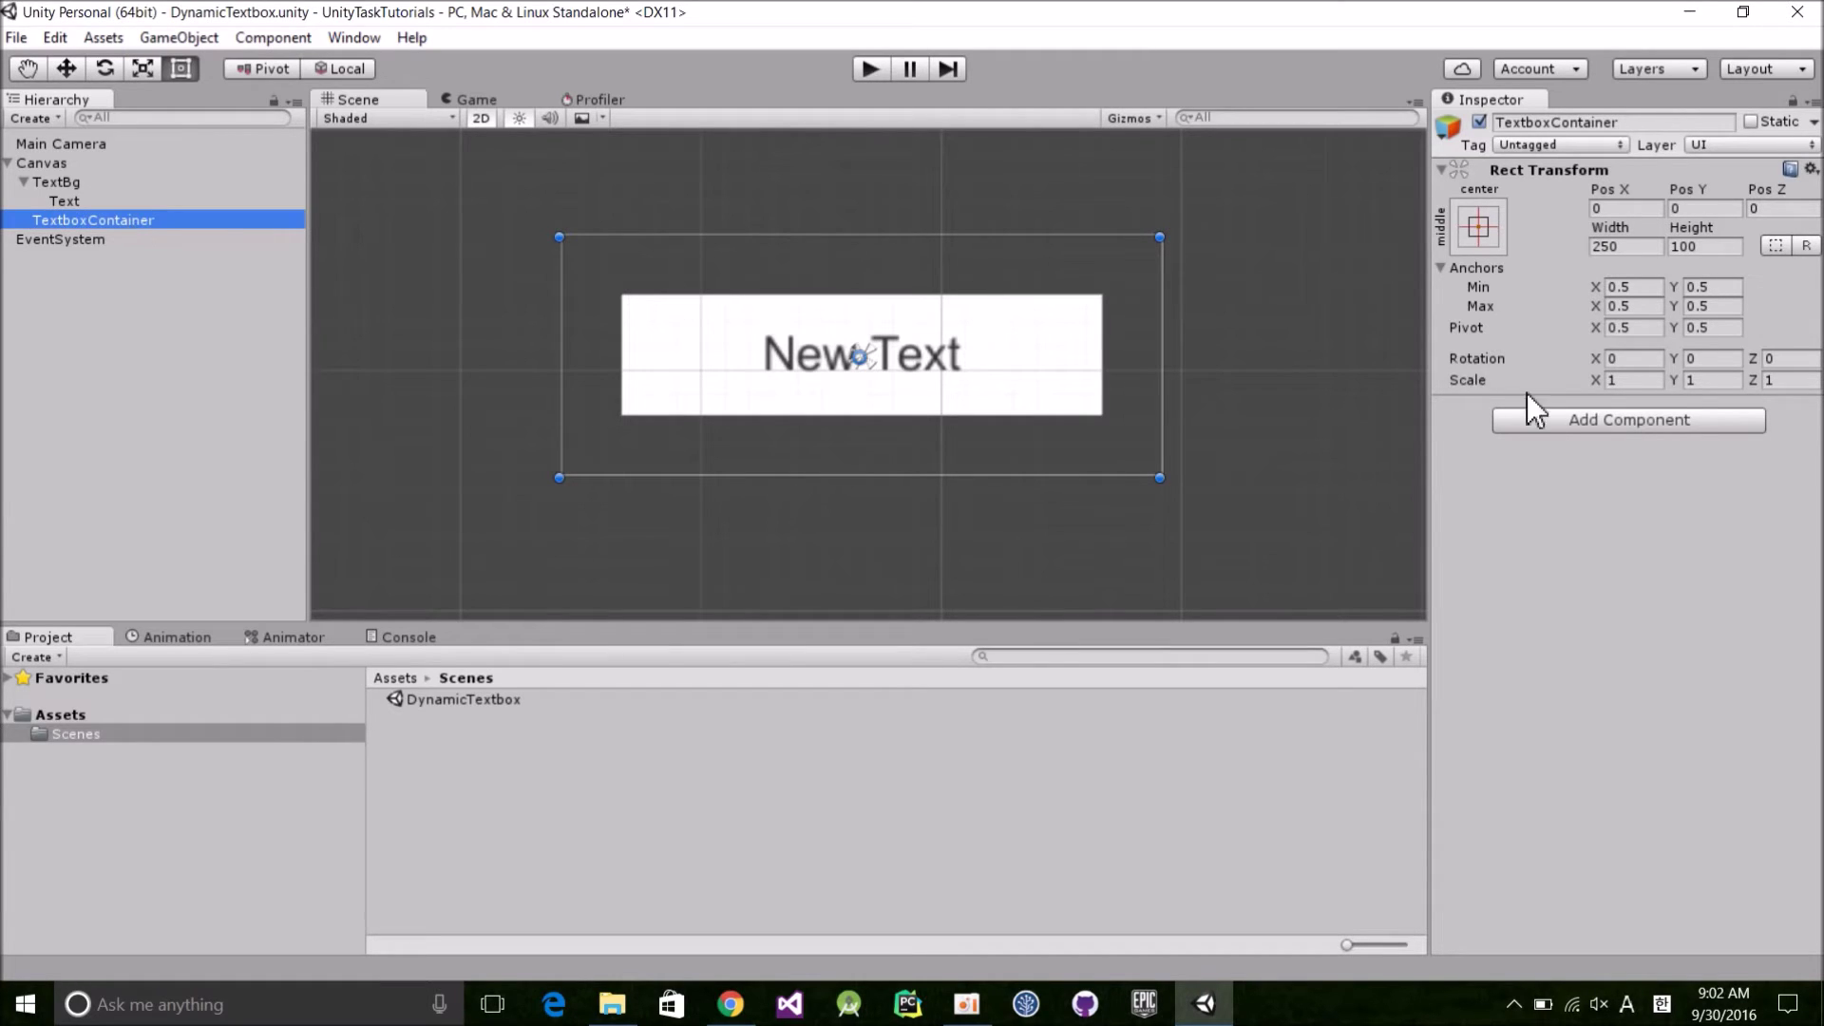
Step: Give TextboxContainer a Vertical Layout Group with Upper Center alignment and no width force-expand
click(1548, 419)
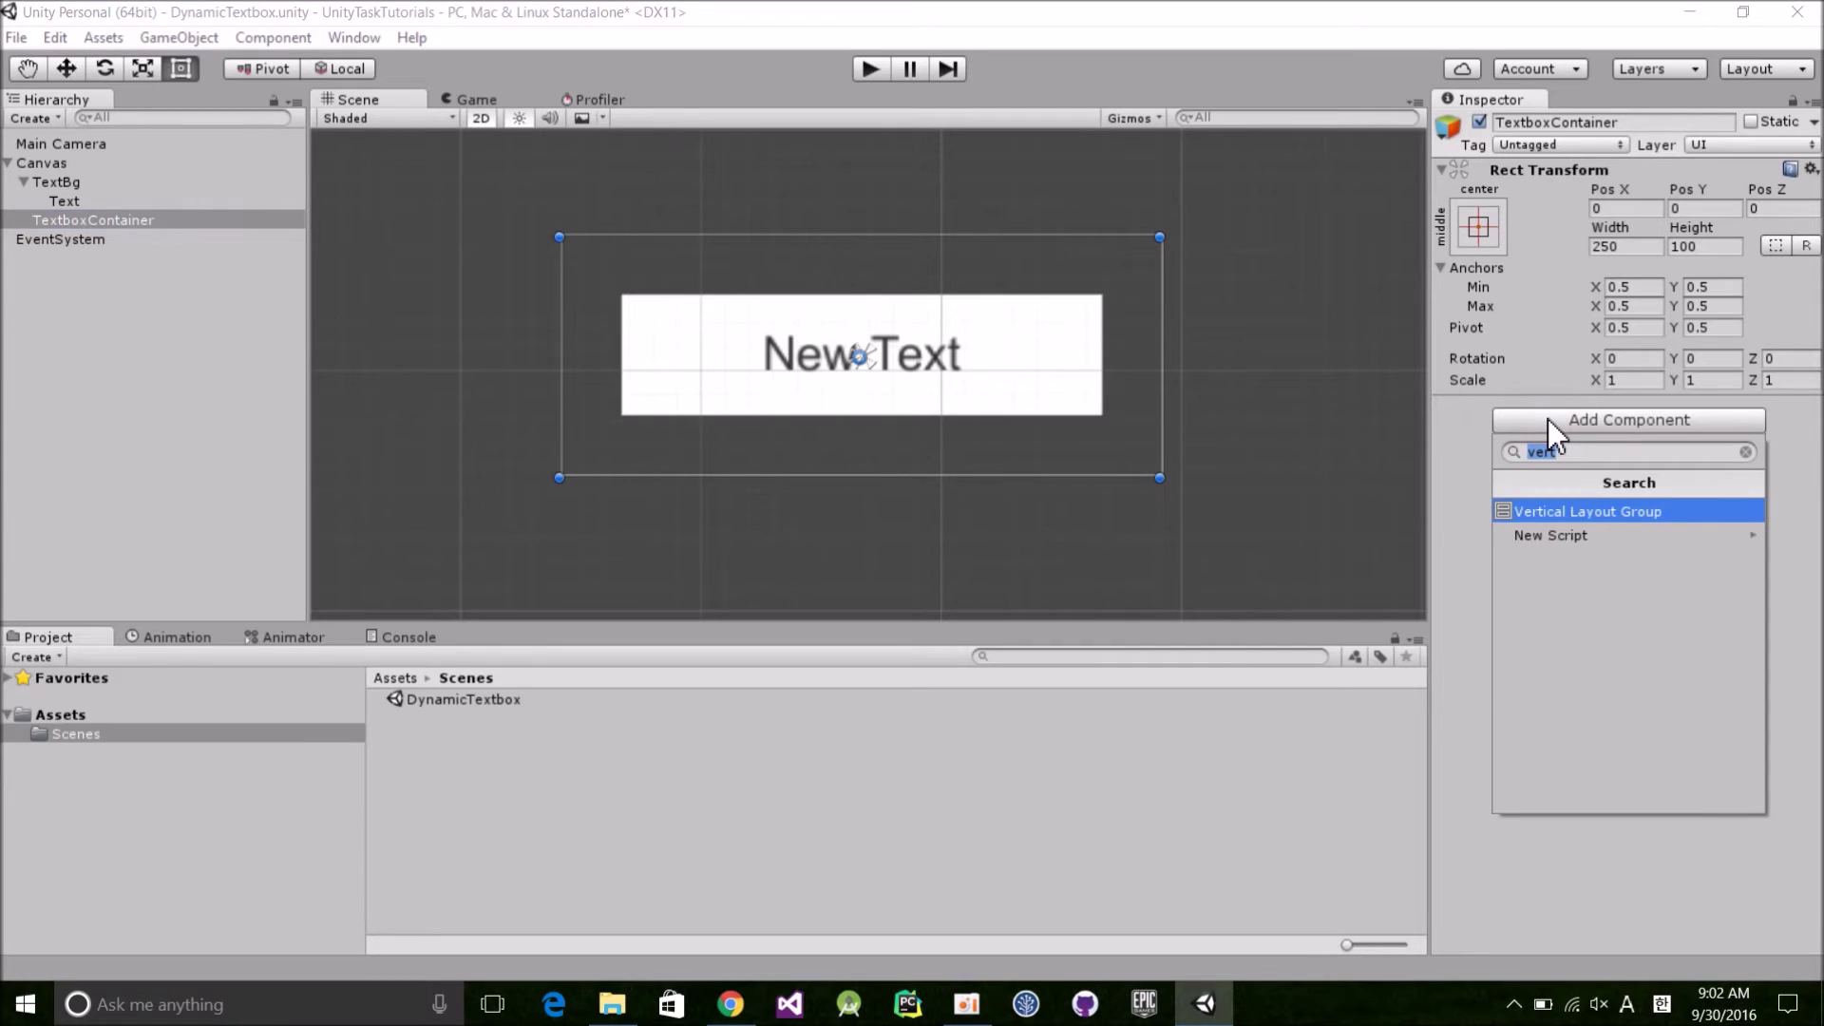
click(1583, 510)
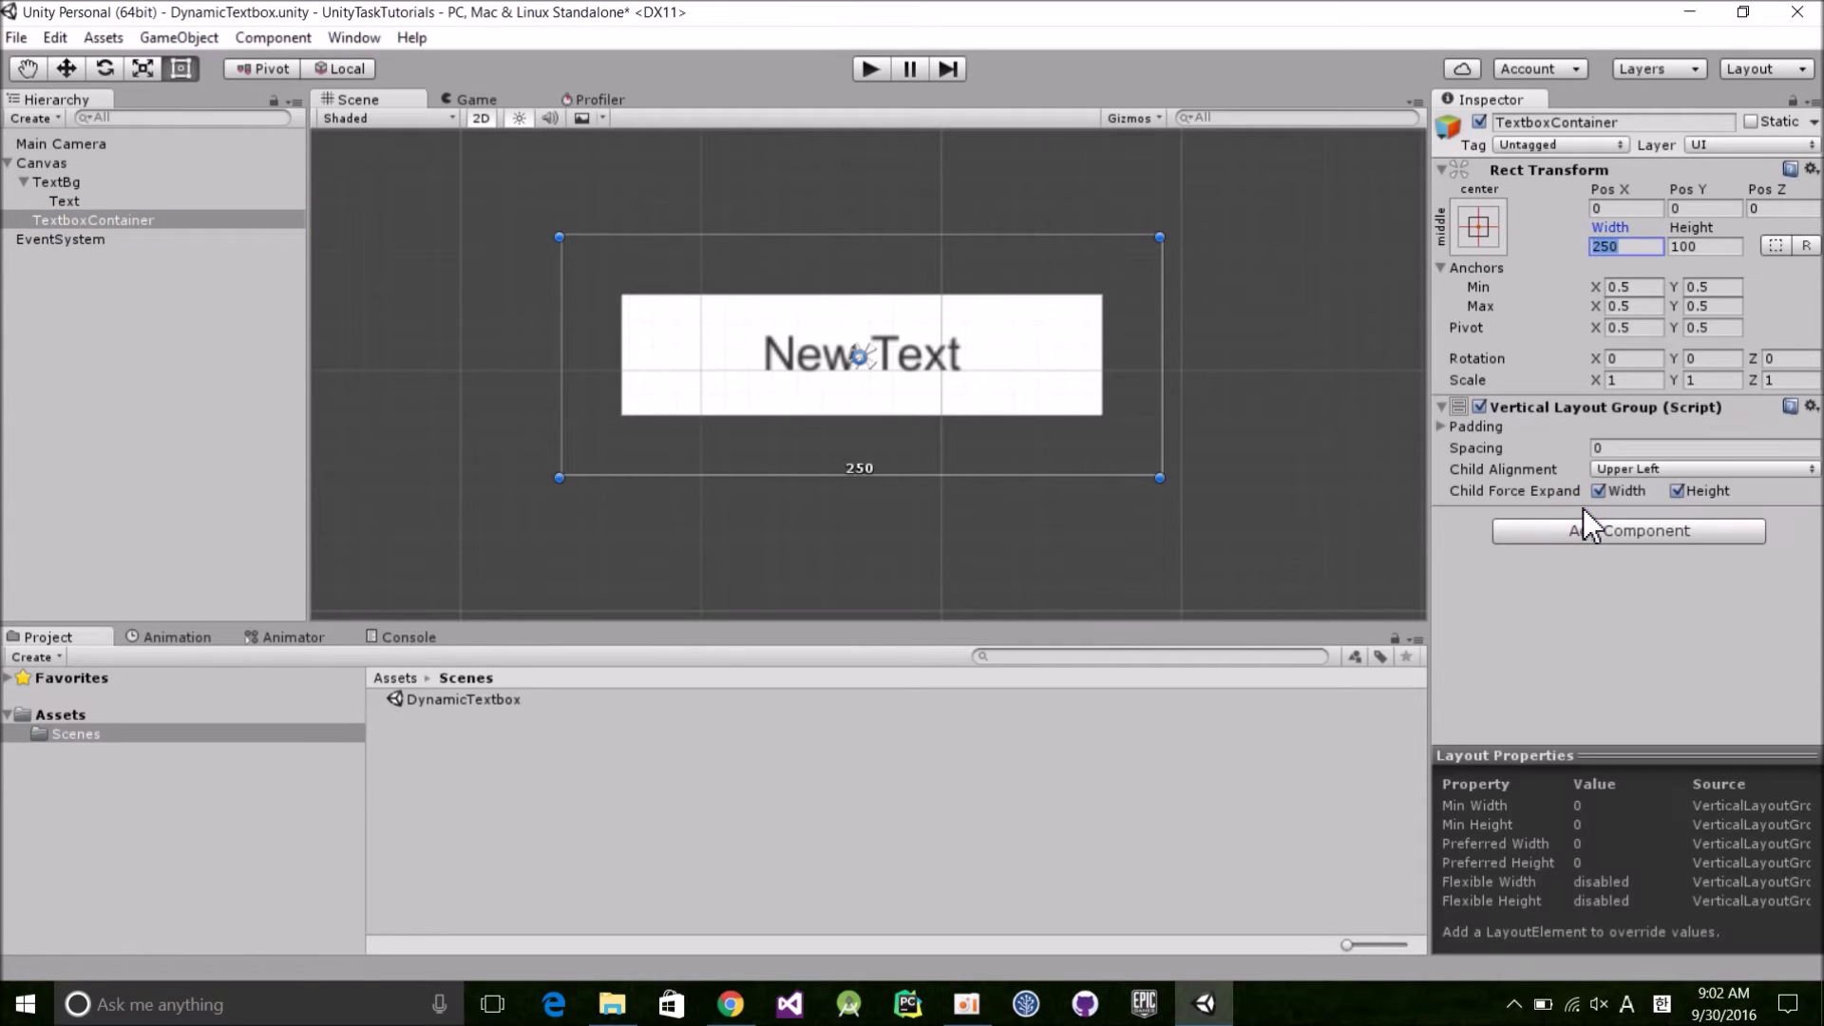
click(1599, 491)
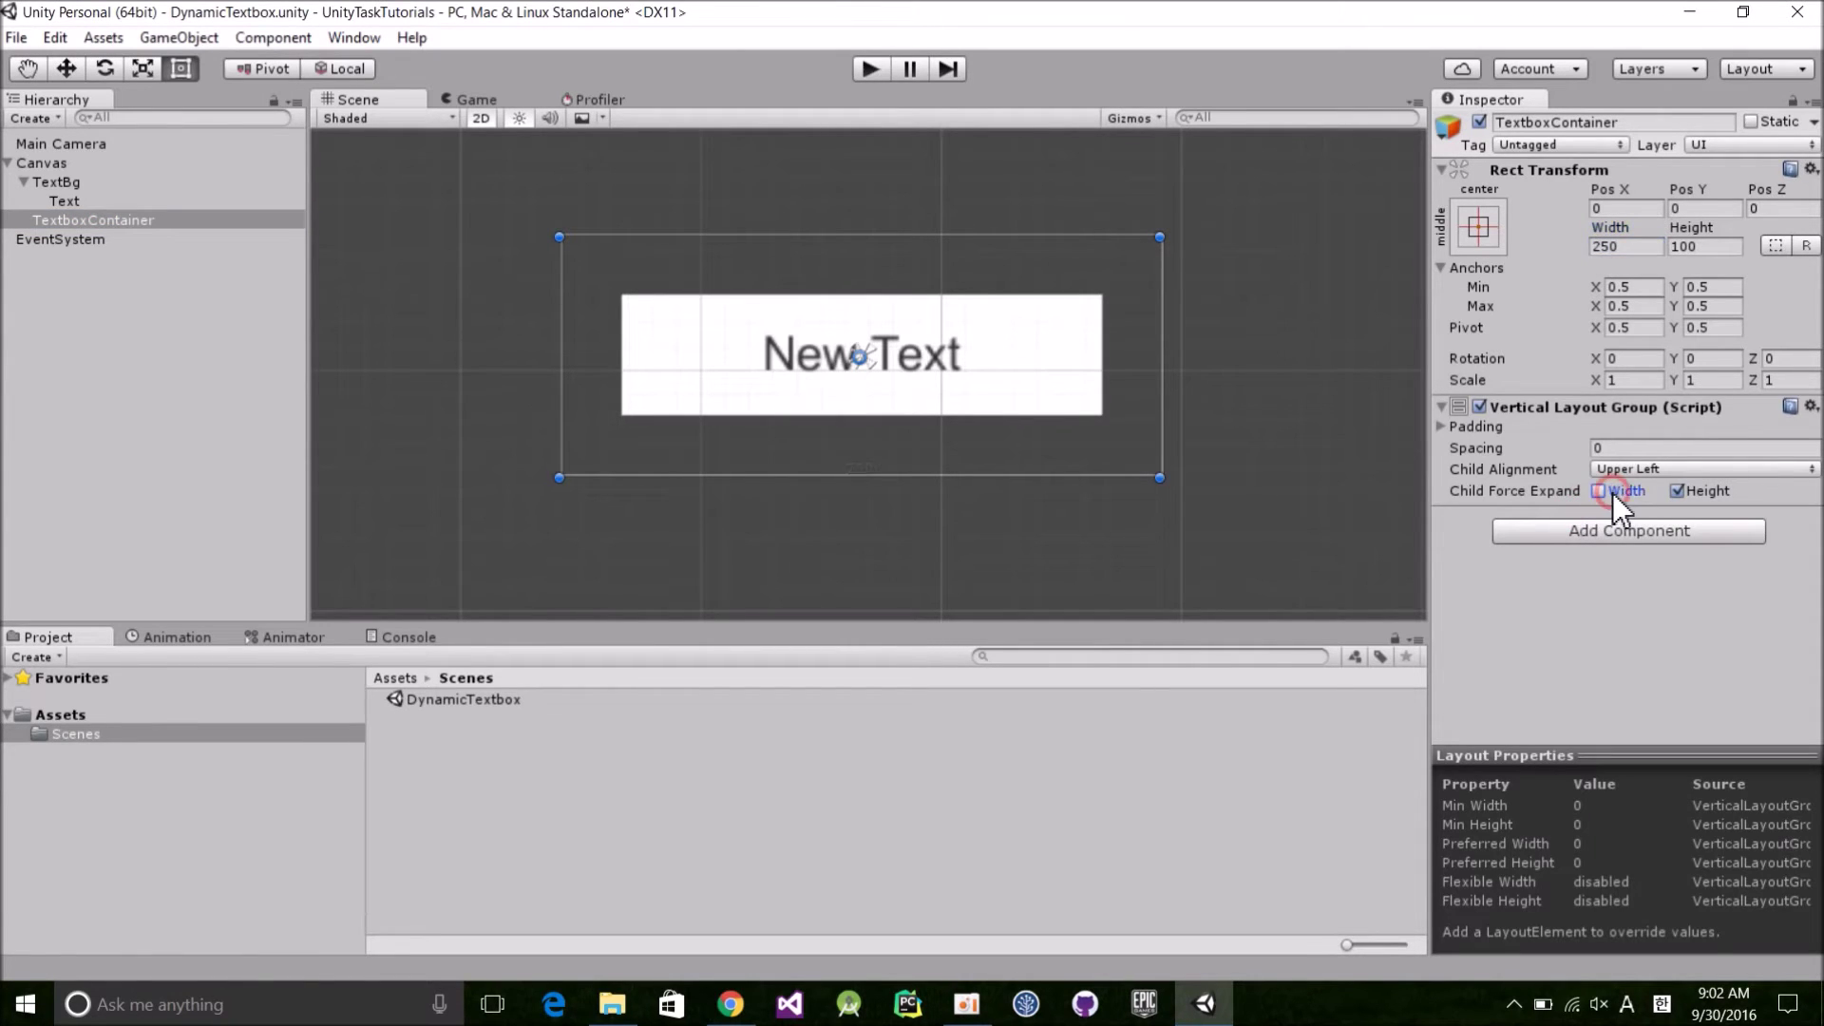
click(1689, 469)
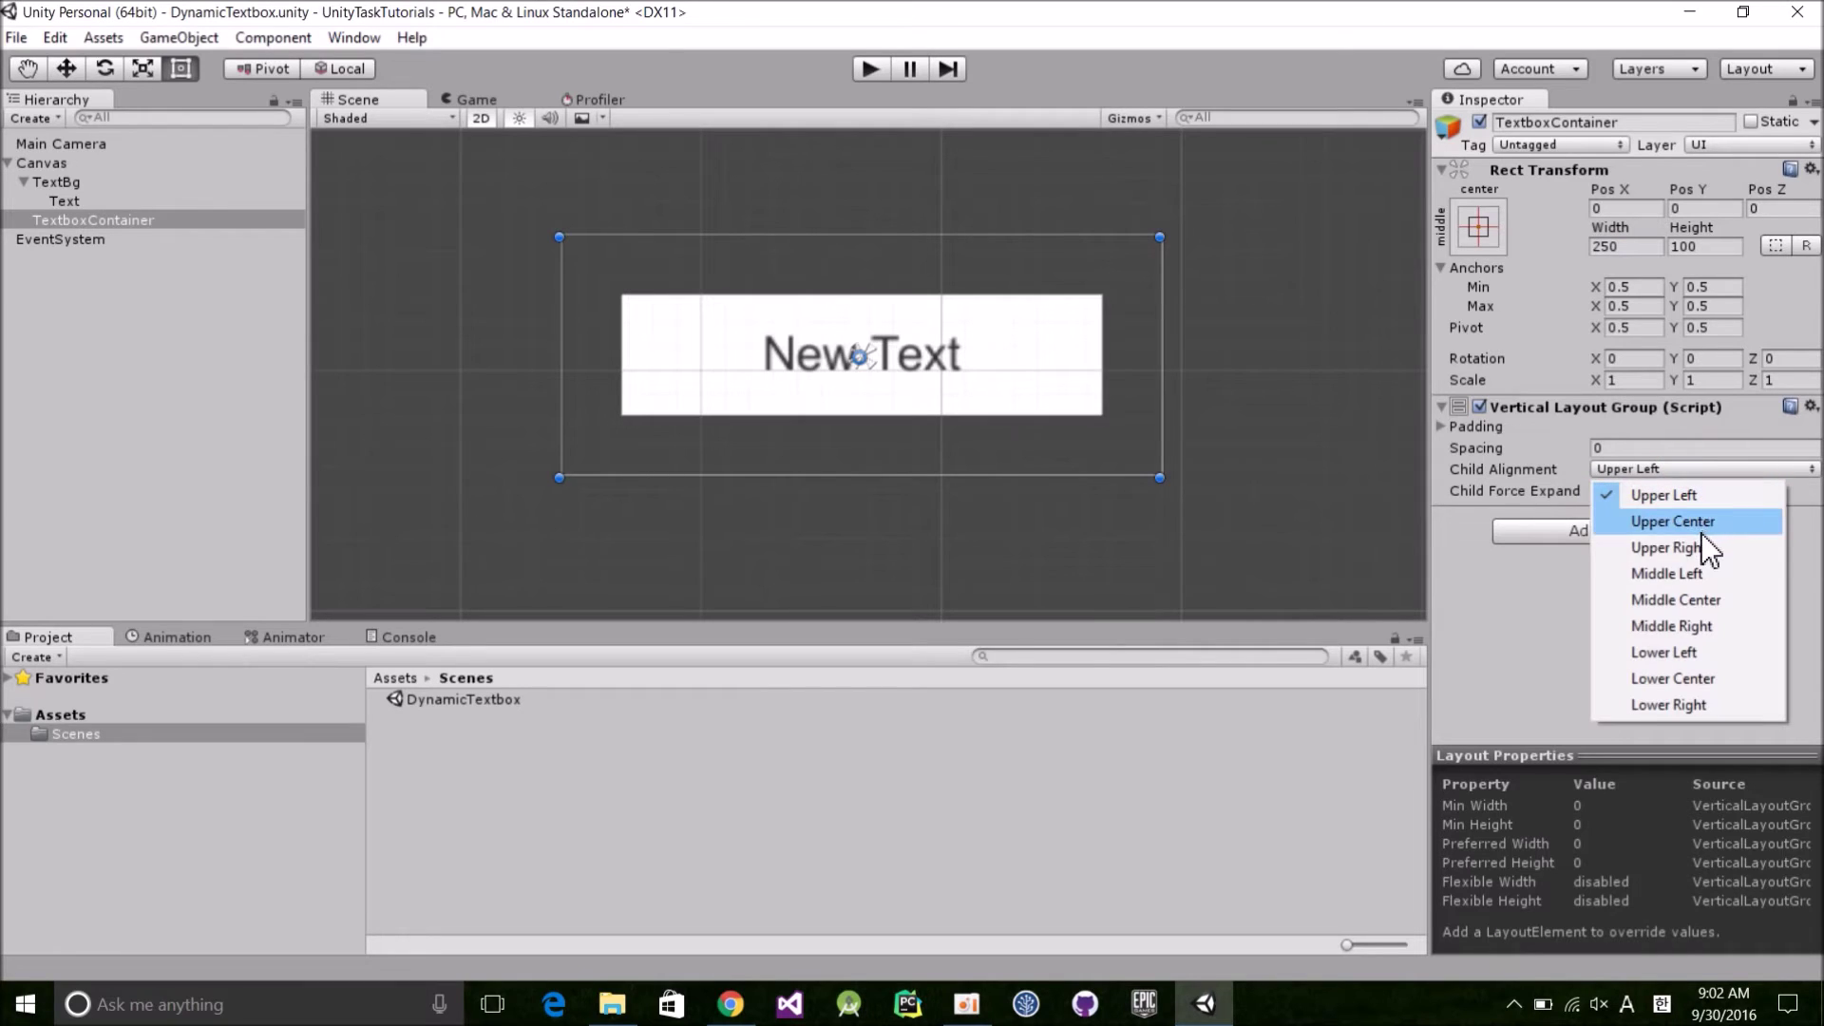
click(1734, 518)
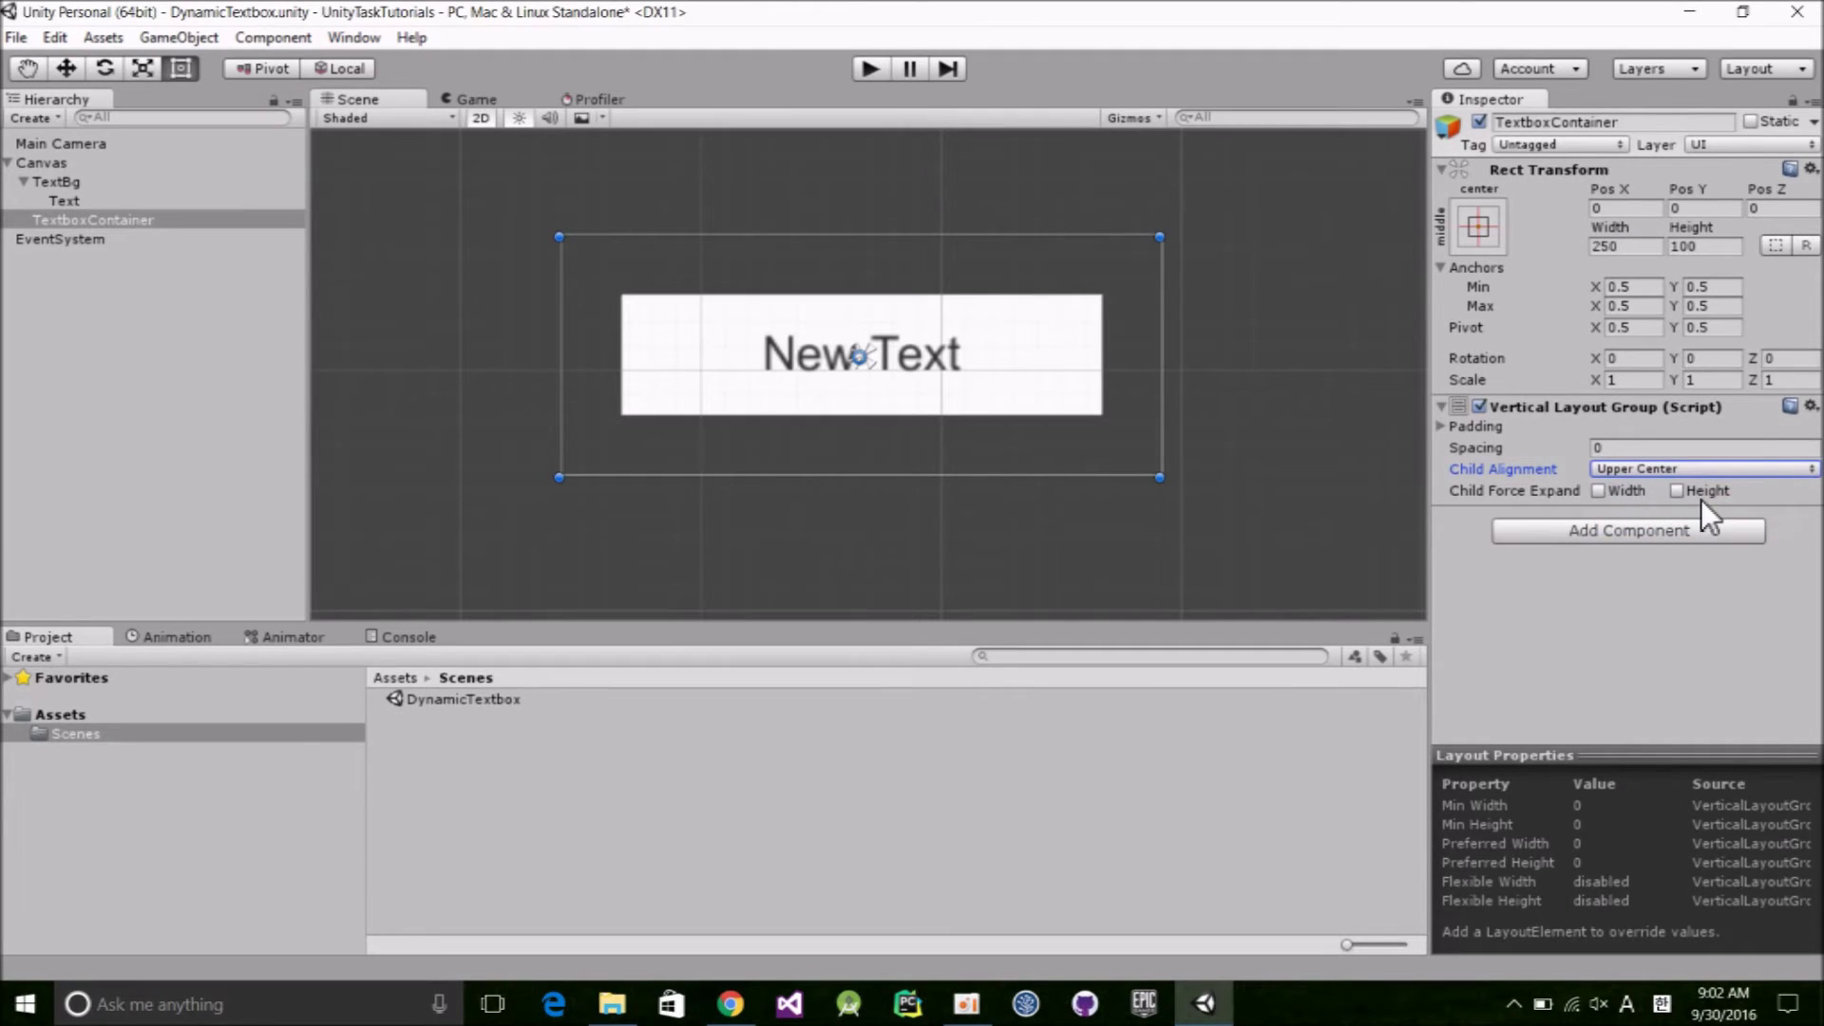
Step: Move TextBg inside TextboxContainer and add a Layout Element to it
mouse_move(87, 184)
mouse_down()
mouse_move(112, 249)
mouse_move(94, 216)
mouse_up()
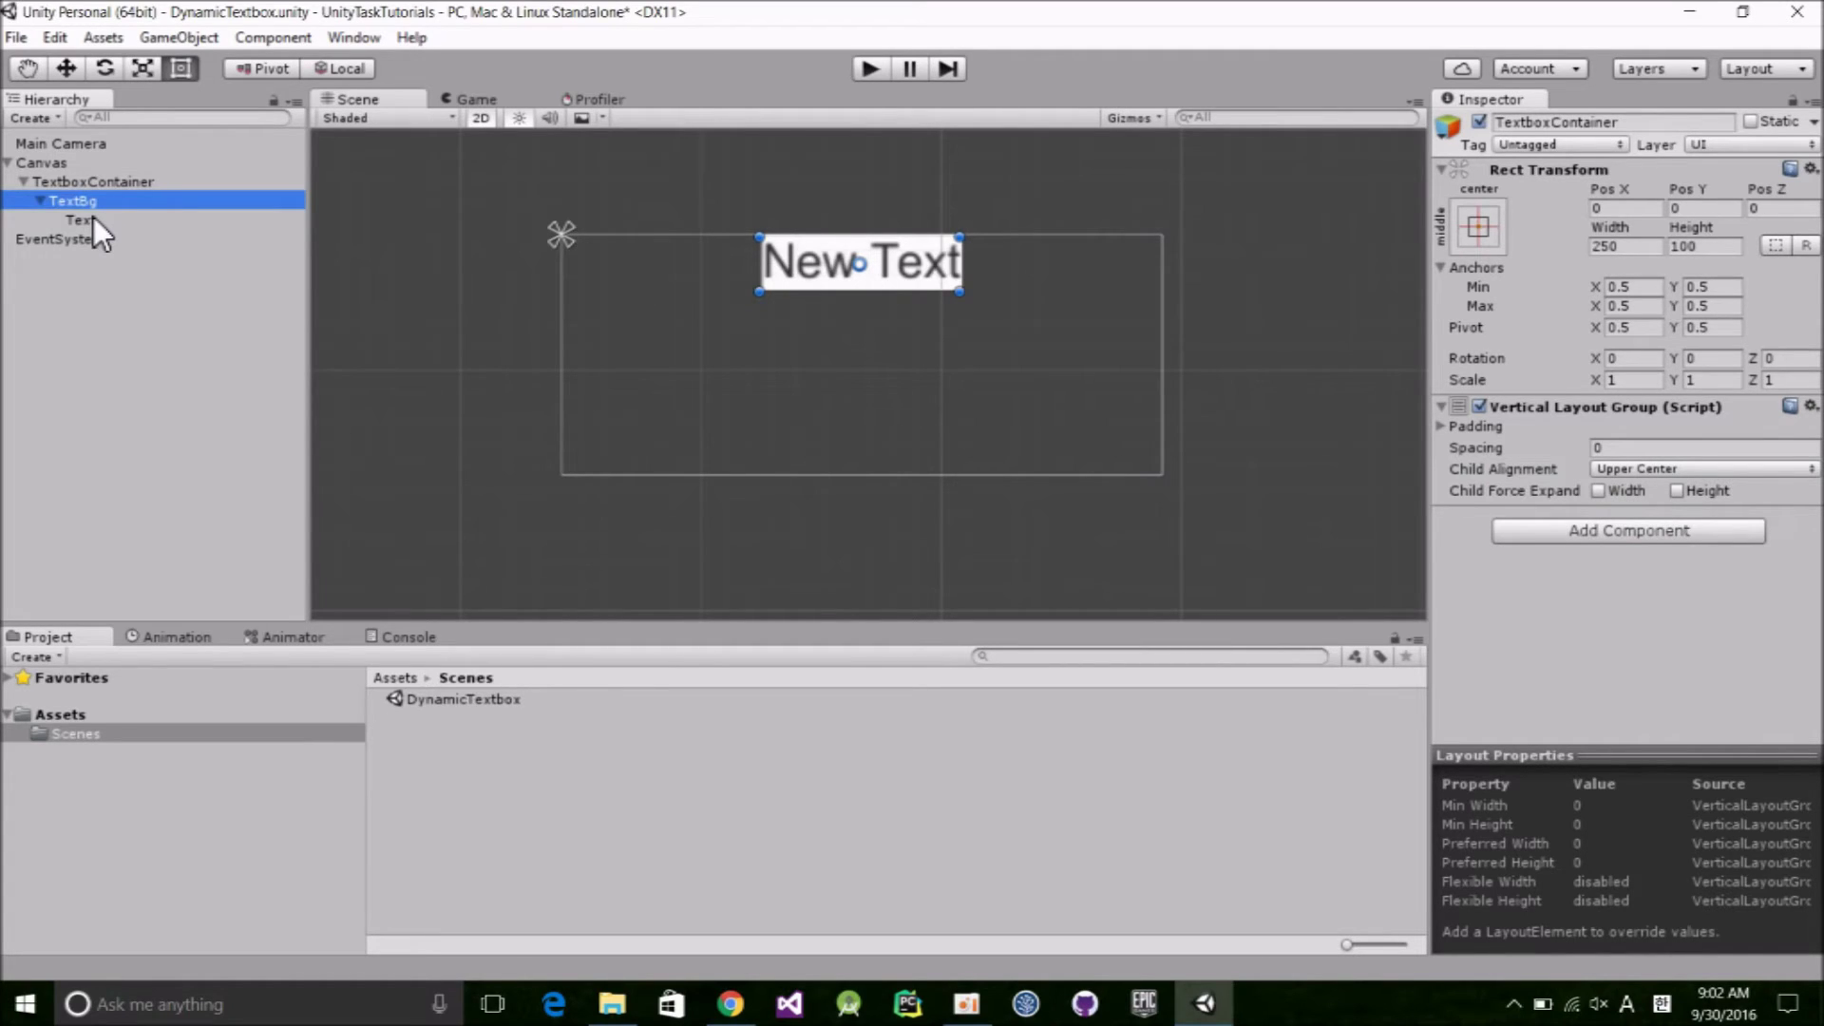
click(1628, 722)
text(layout)
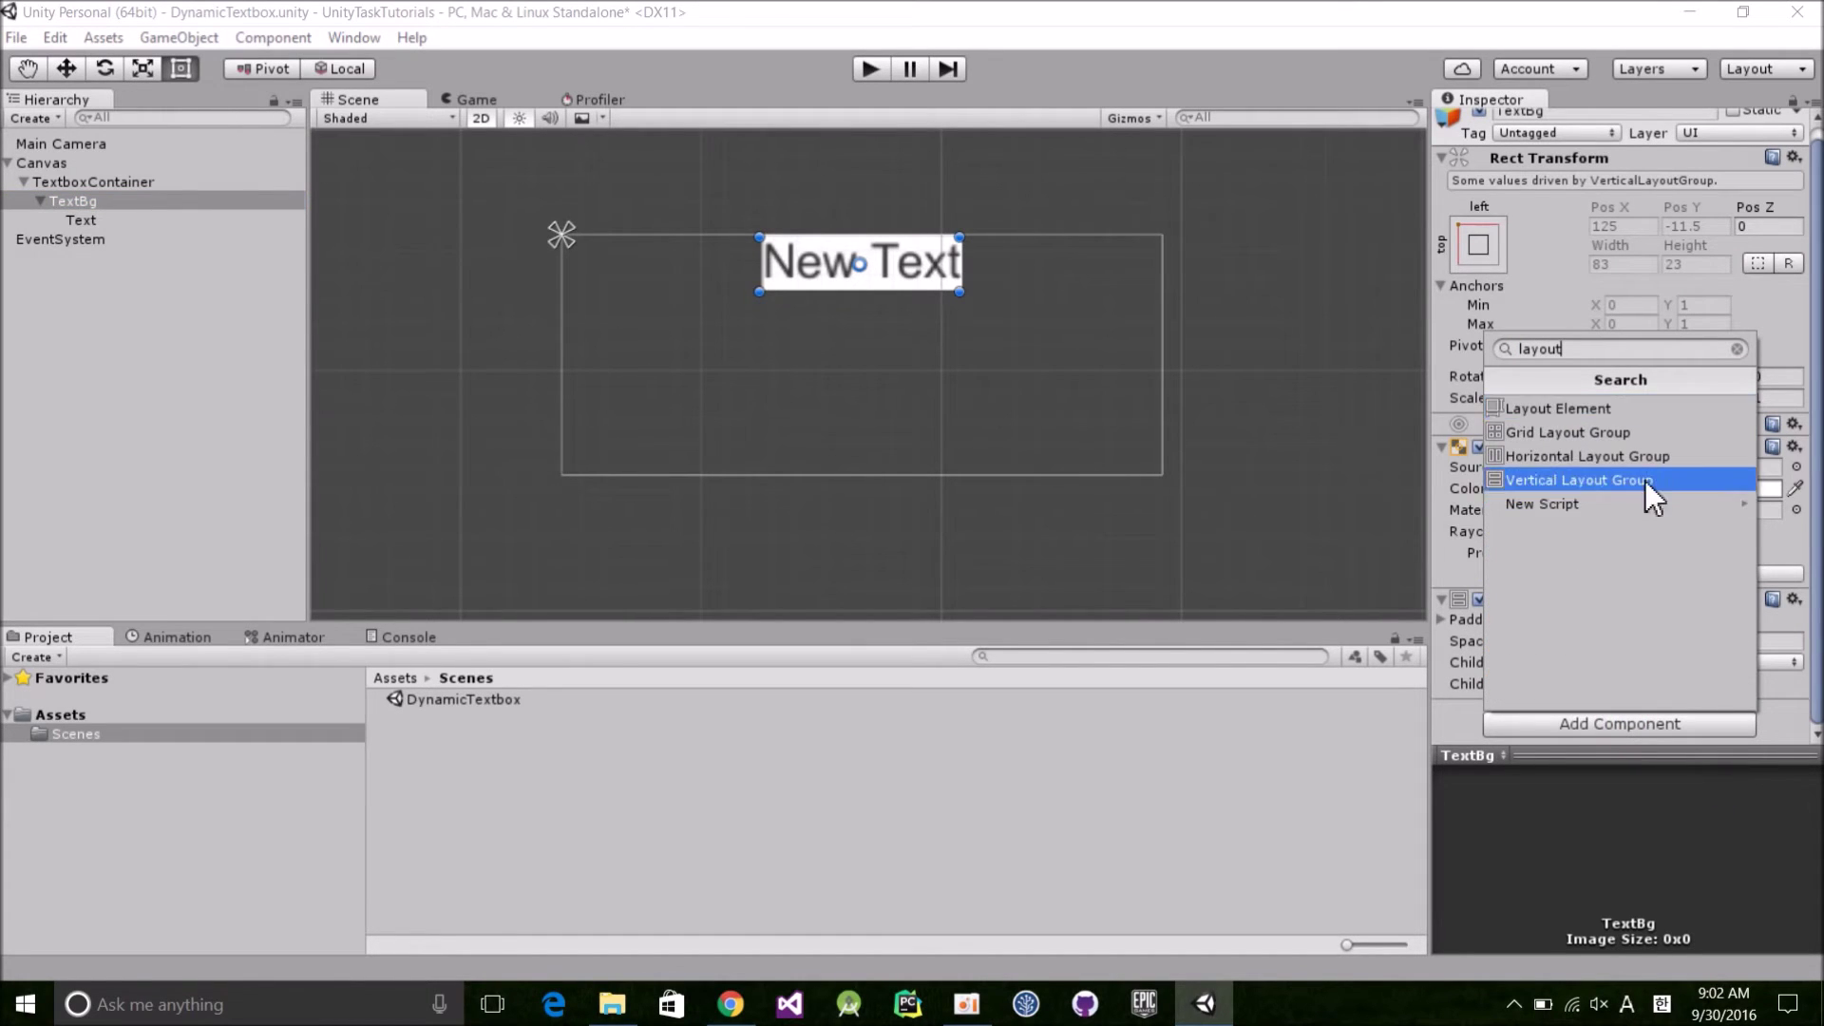
click(1621, 410)
Step: Enable Min Width 150 and Min Height 30 on TextBg's Layout Element
scroll(1623, 453, down, 3)
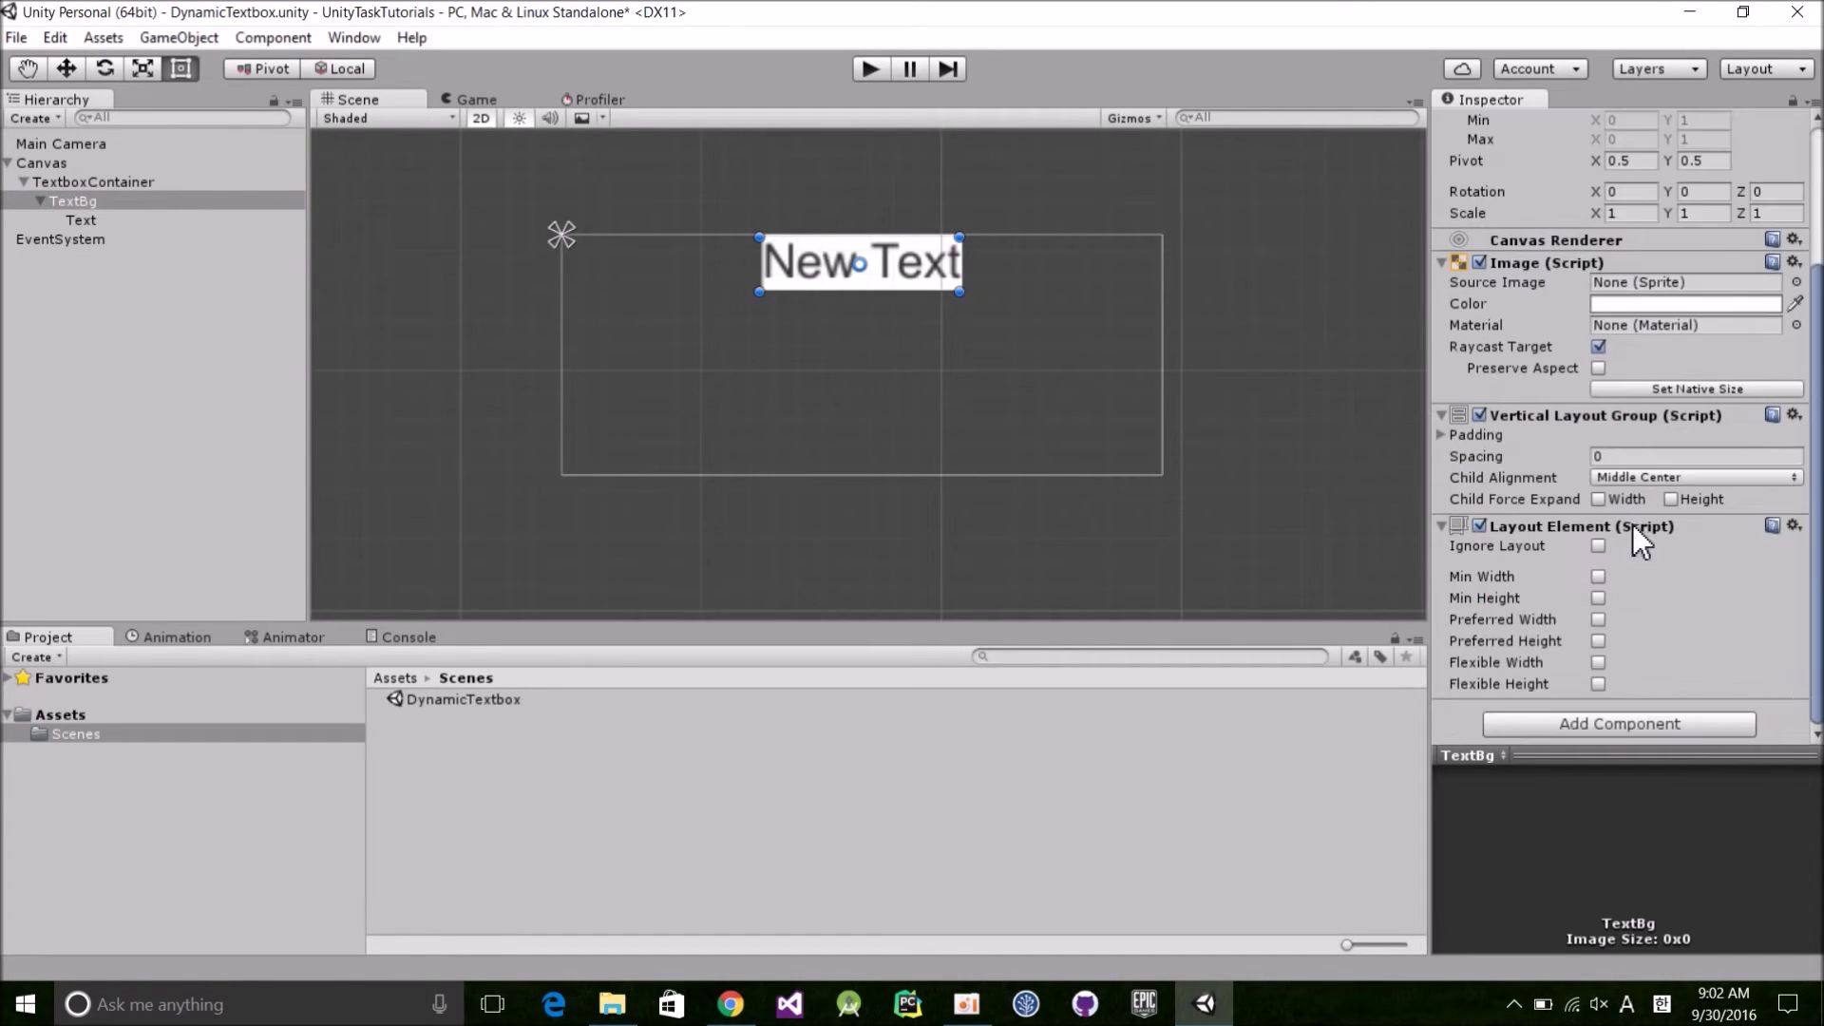
click(1597, 576)
click(1650, 576)
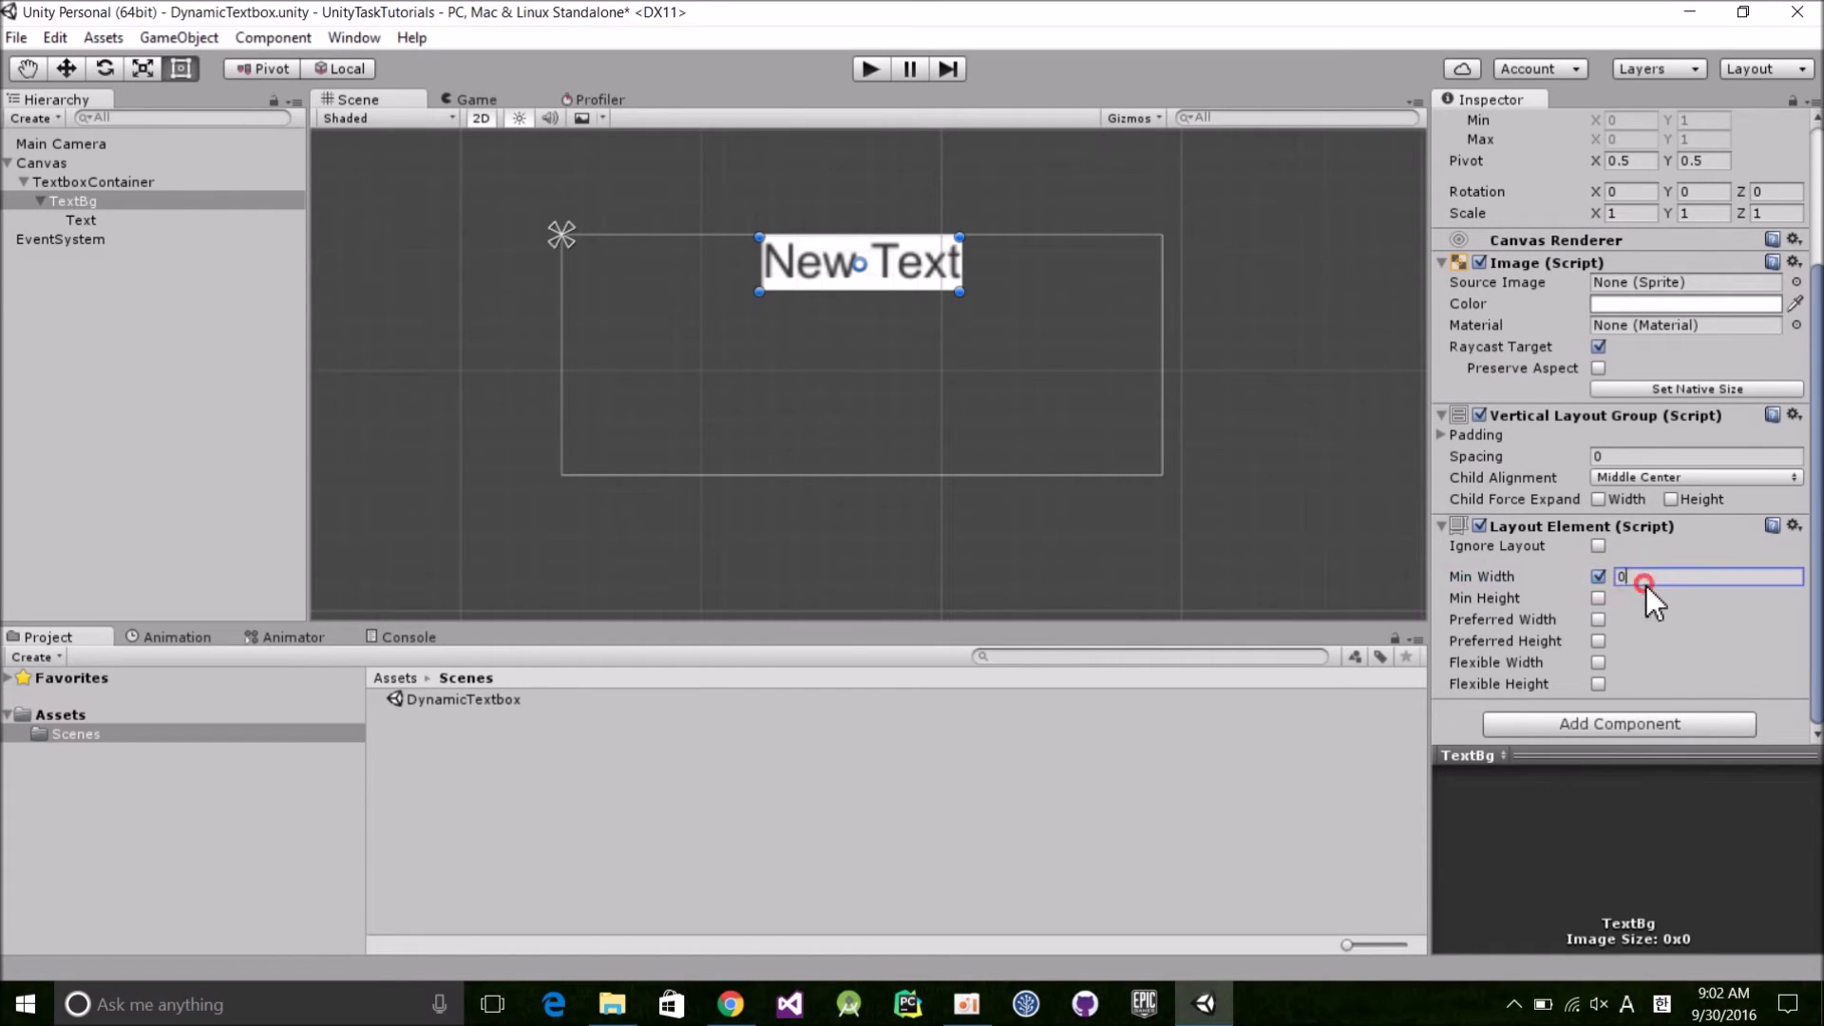
text(150)
click(1598, 598)
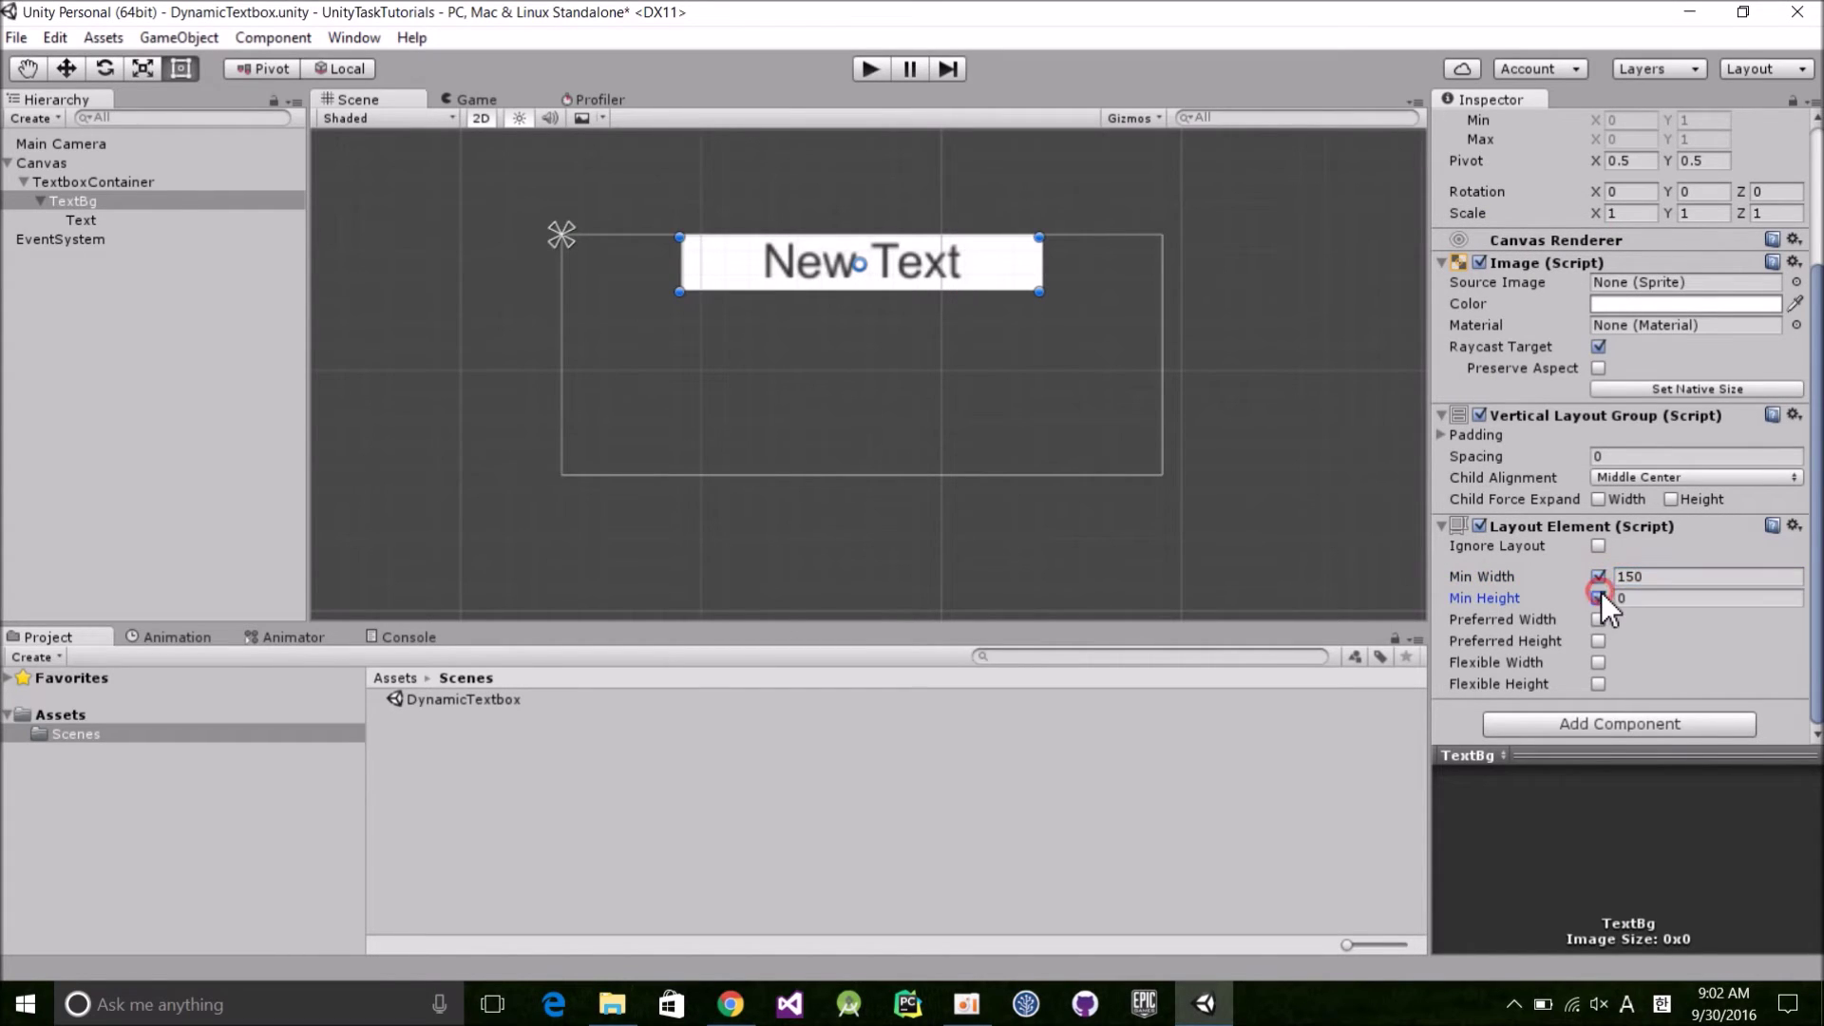
click(1652, 599)
text(30)
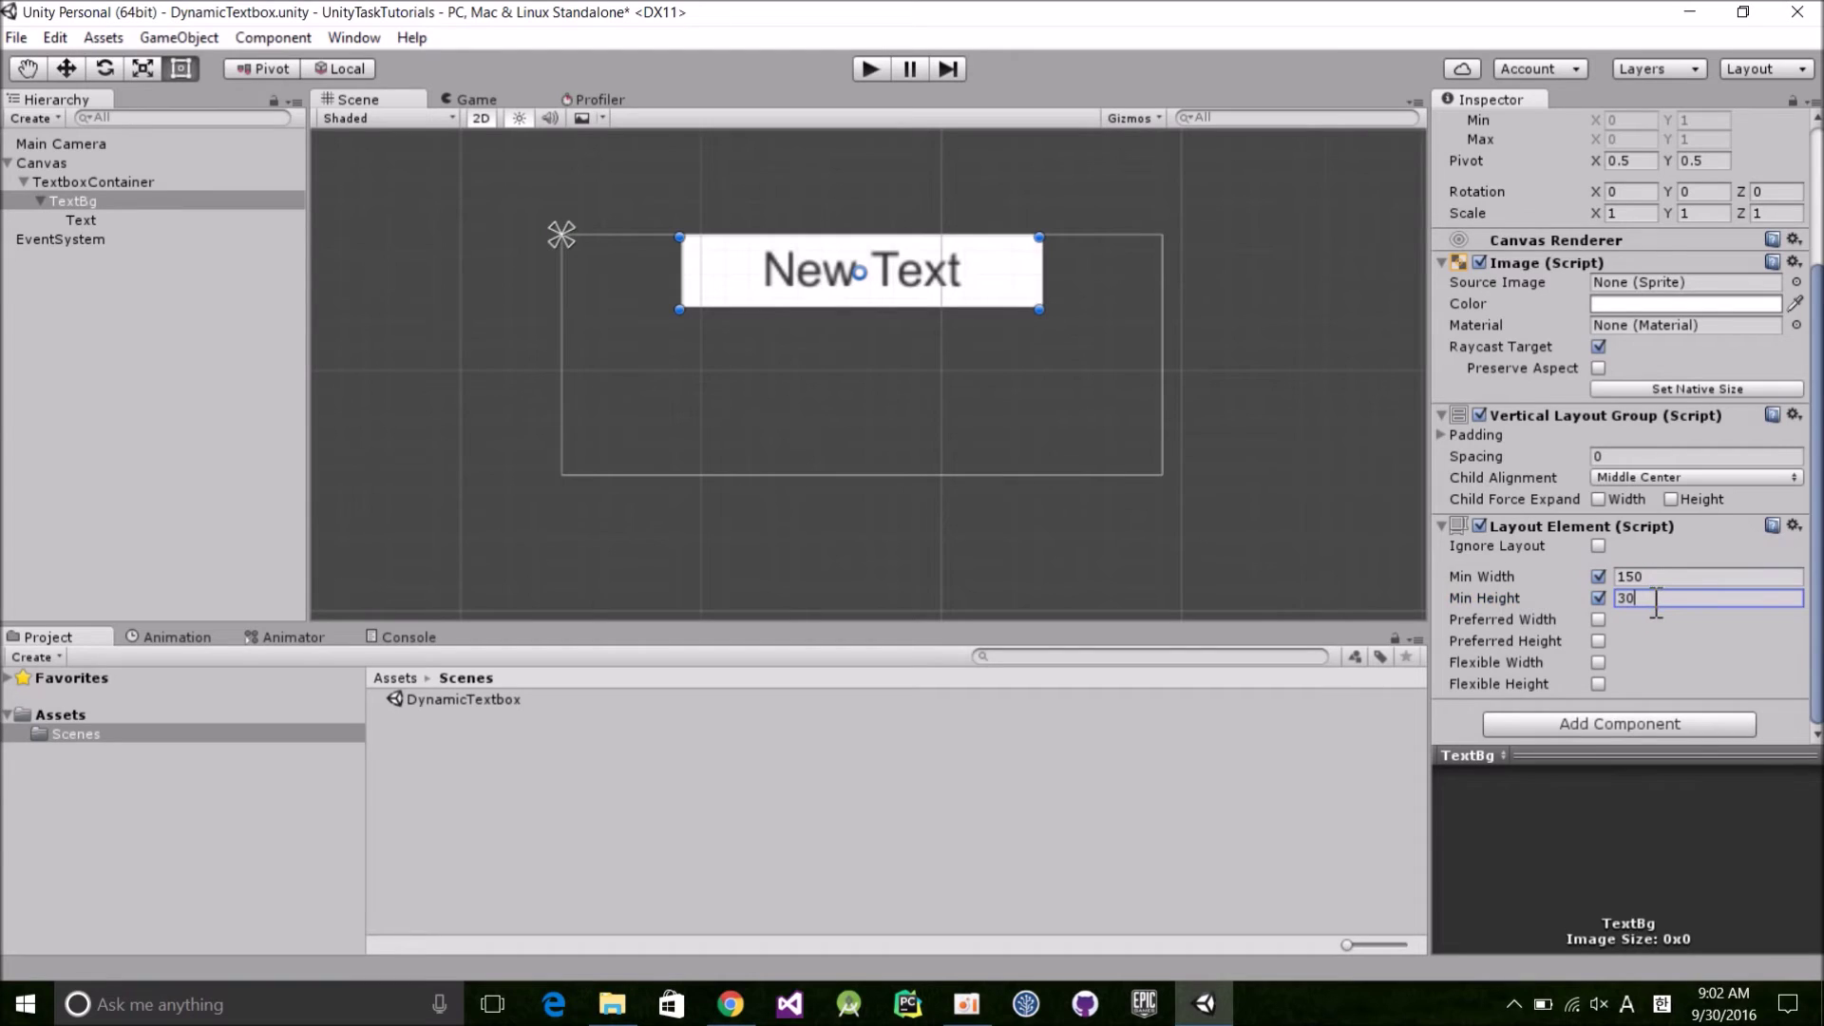
Step: Add an Image to TextboxContainer and lower its colour alpha to about 34 for a faint background
click(104, 182)
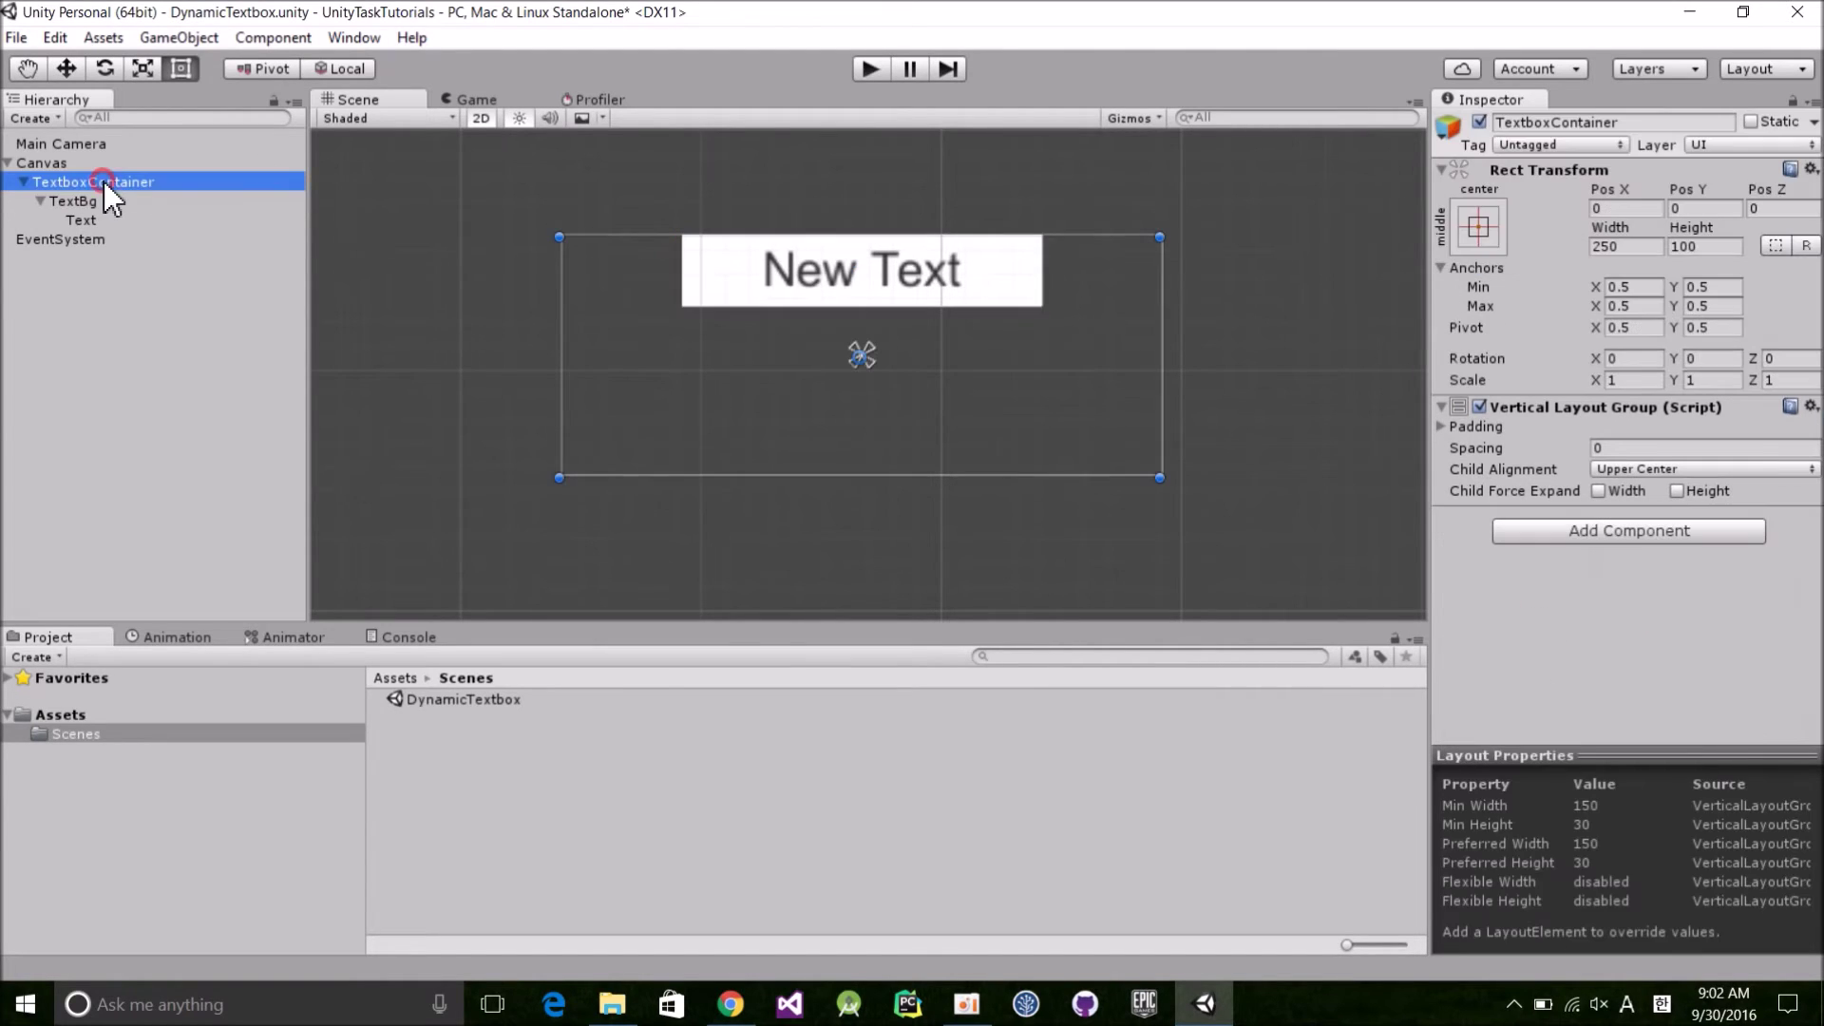
click(1577, 532)
text(image)
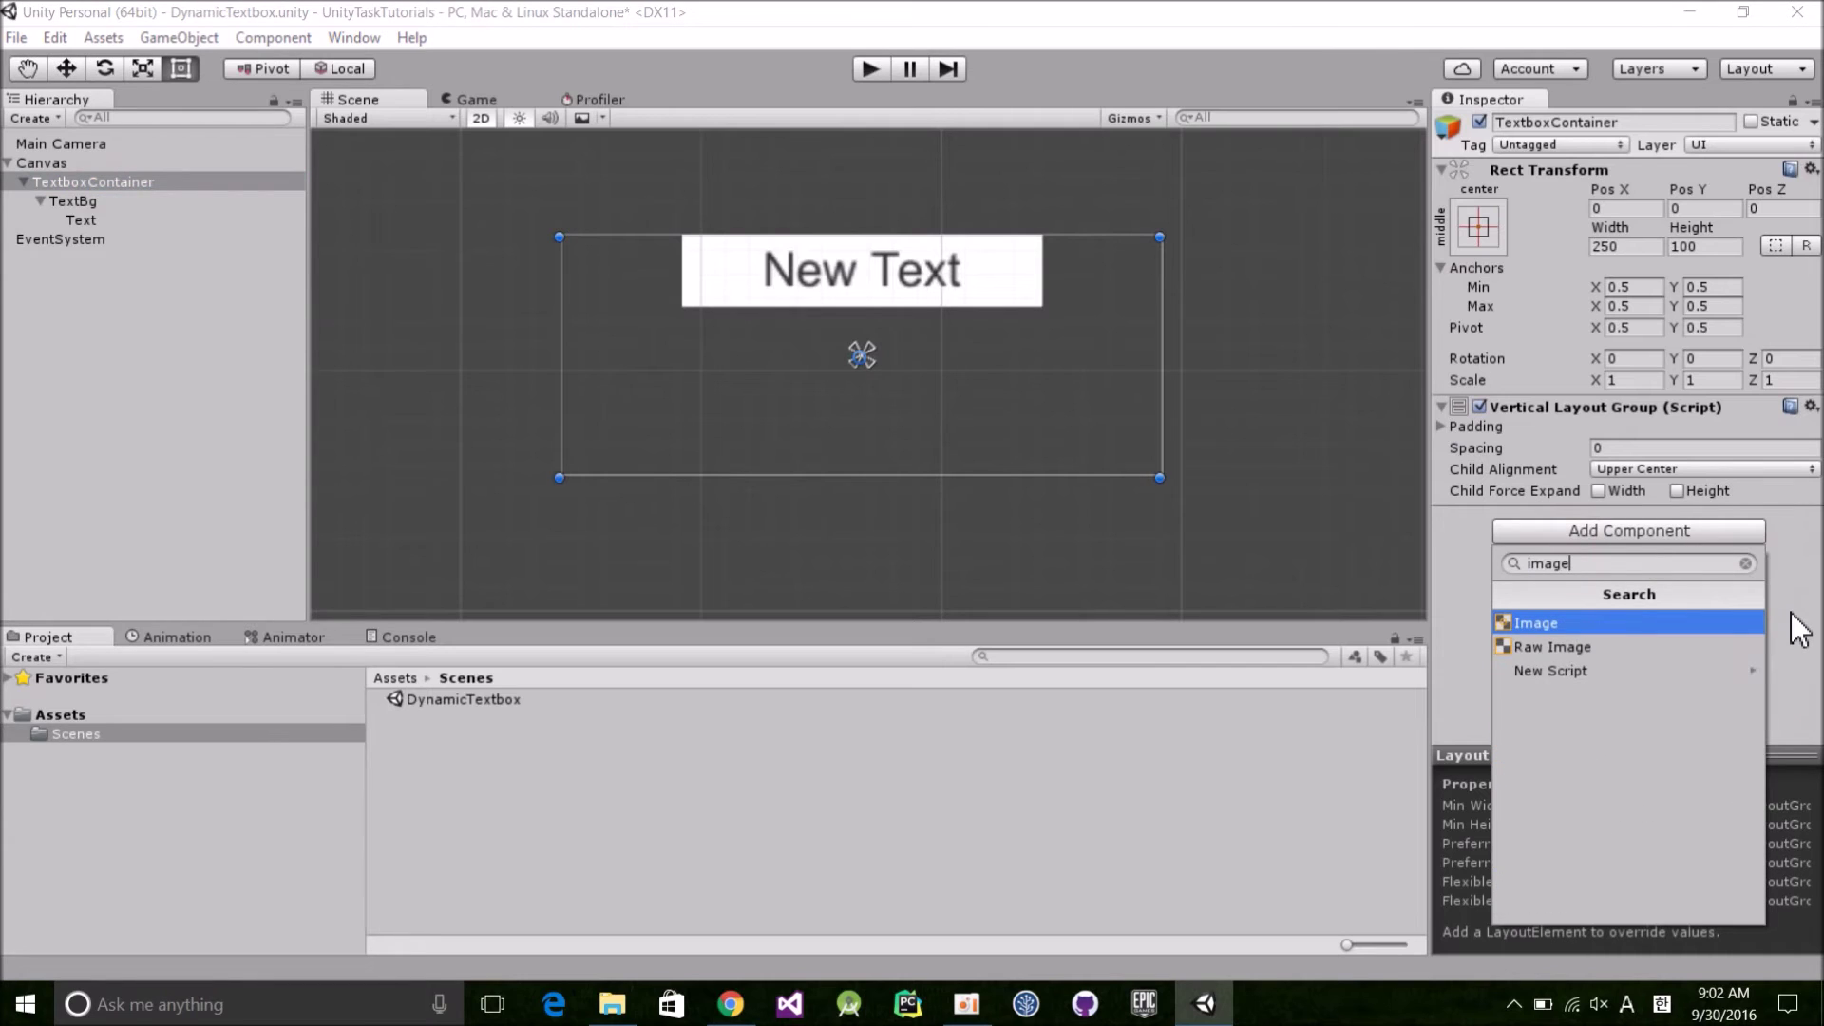
click(1668, 629)
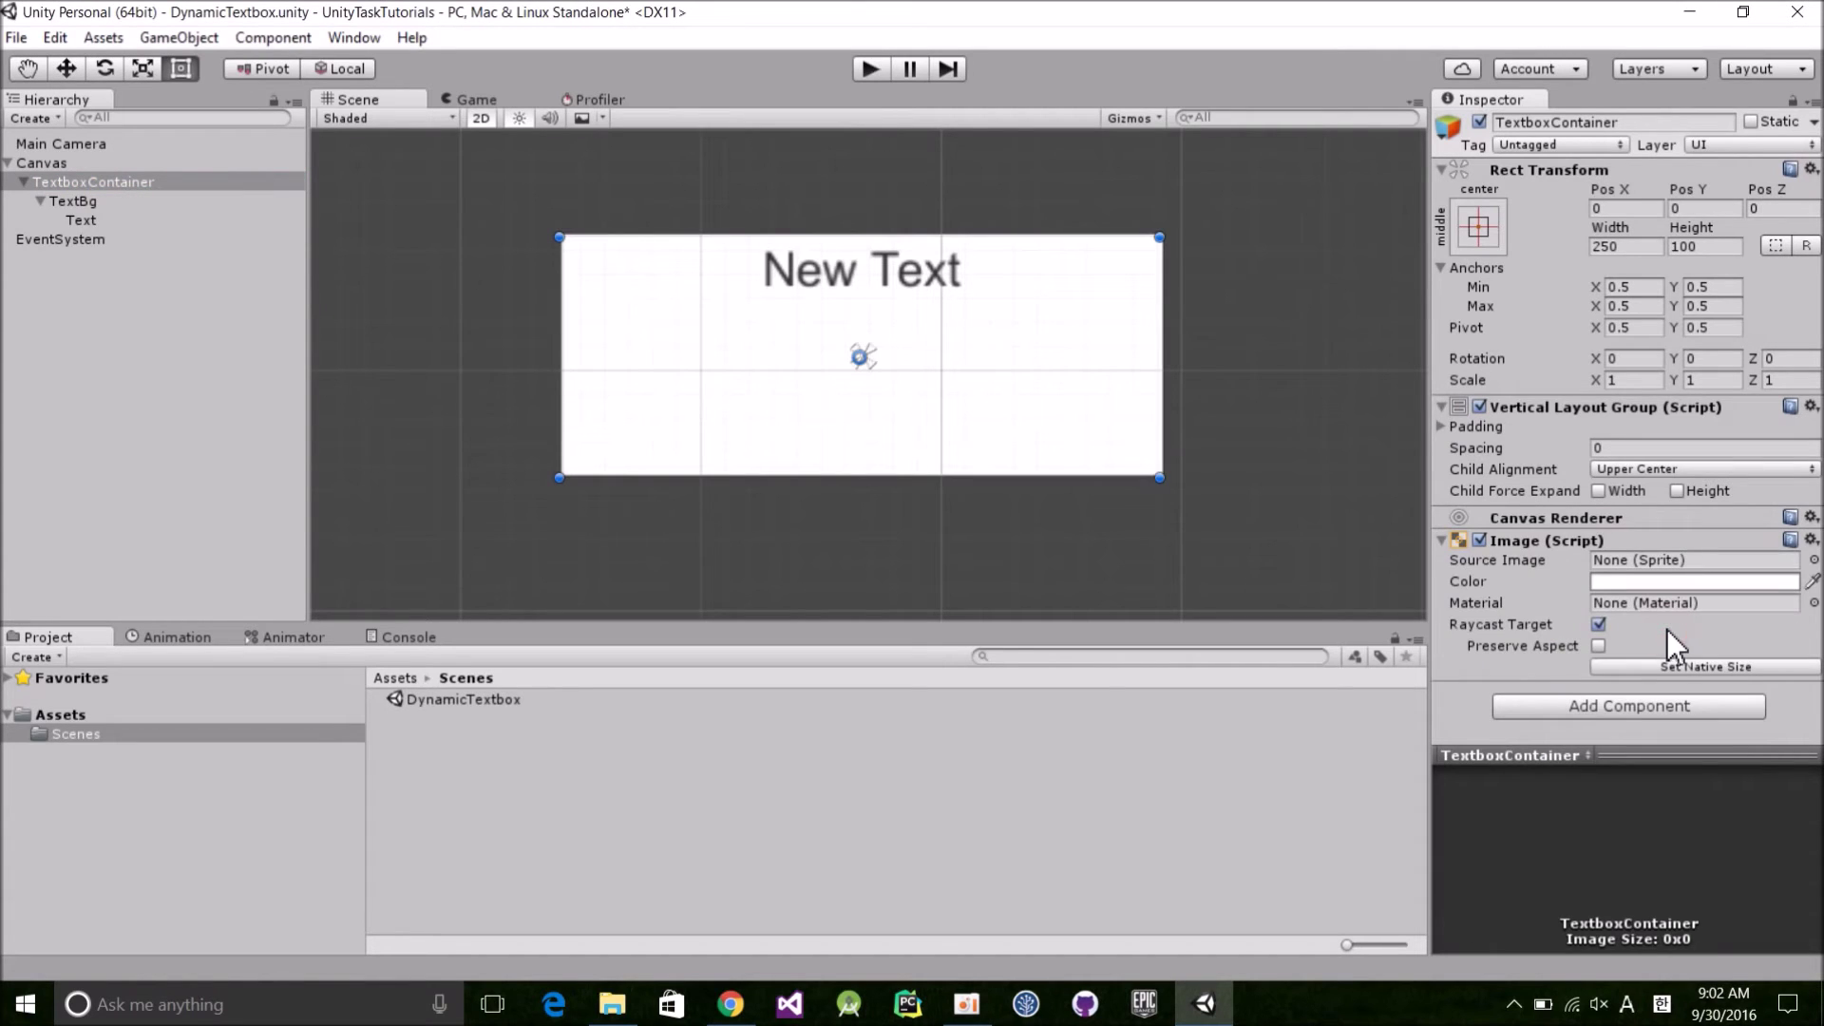
click(1626, 581)
drag(1413, 765, 1352, 765)
click(1561, 360)
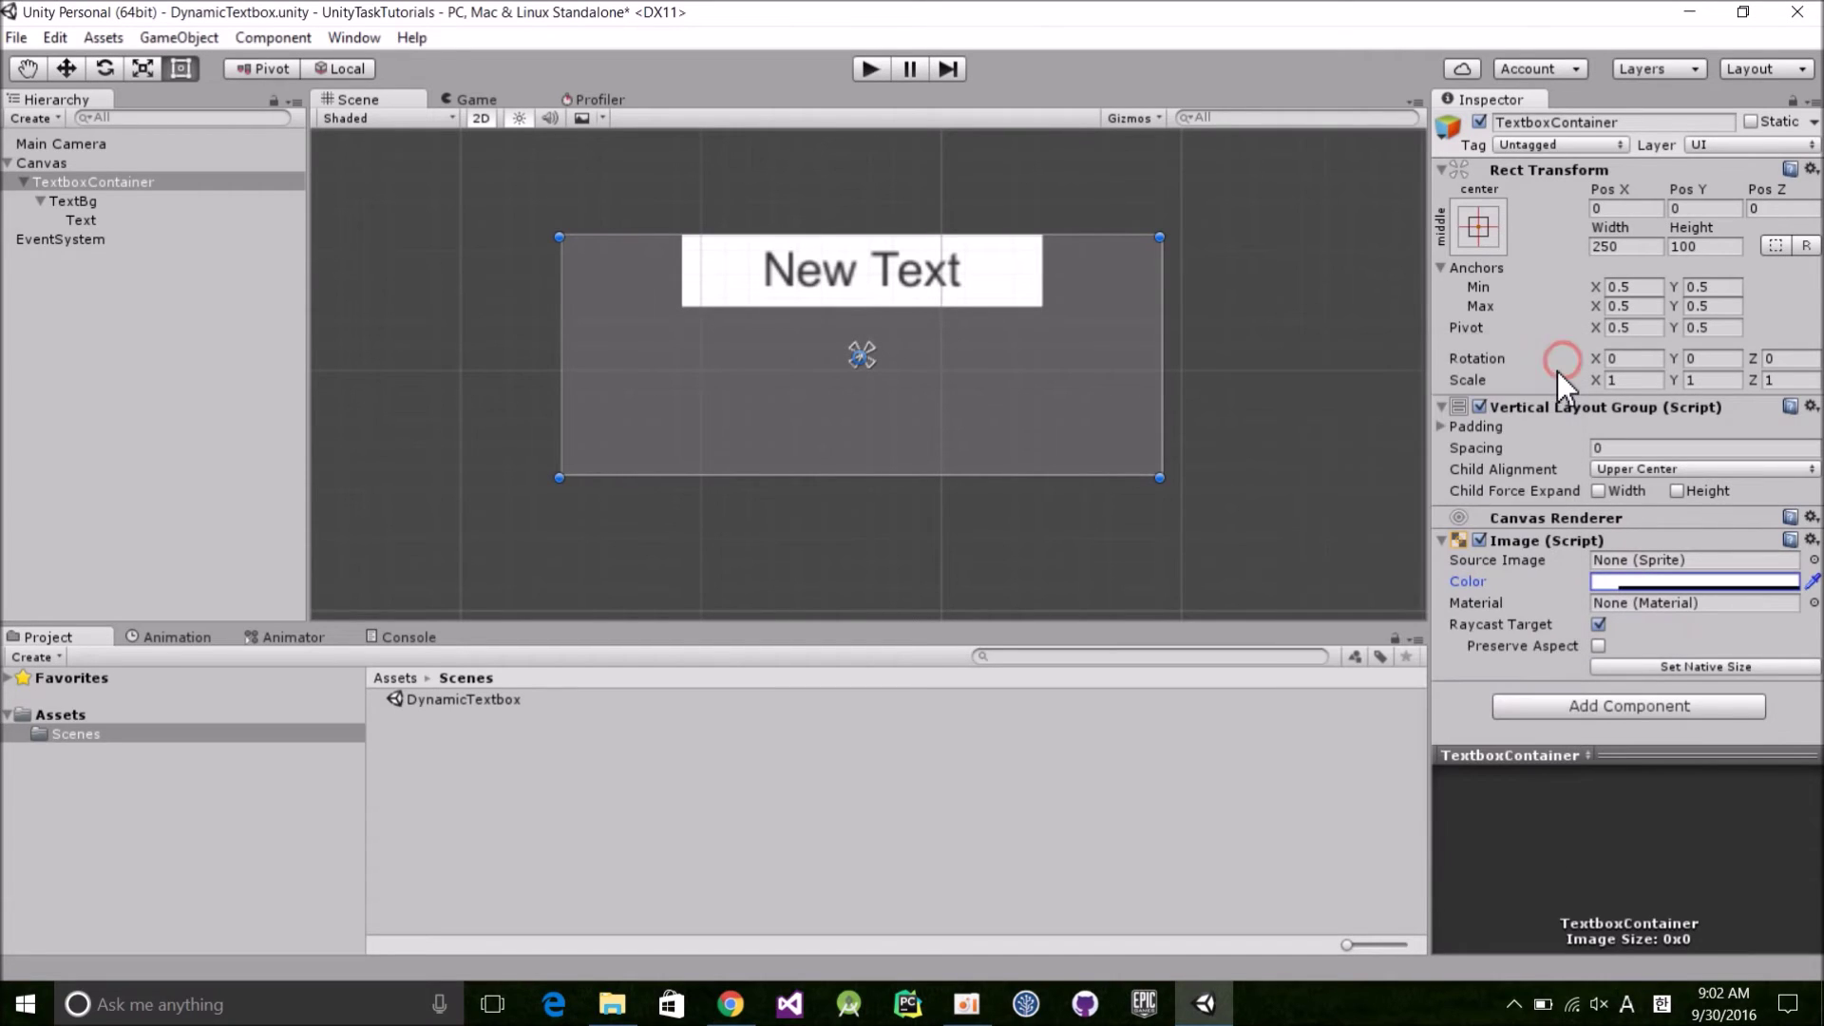
Step: Test a longer, line-broken label text, then undo it back to New Text
click(82, 219)
click(1546, 498)
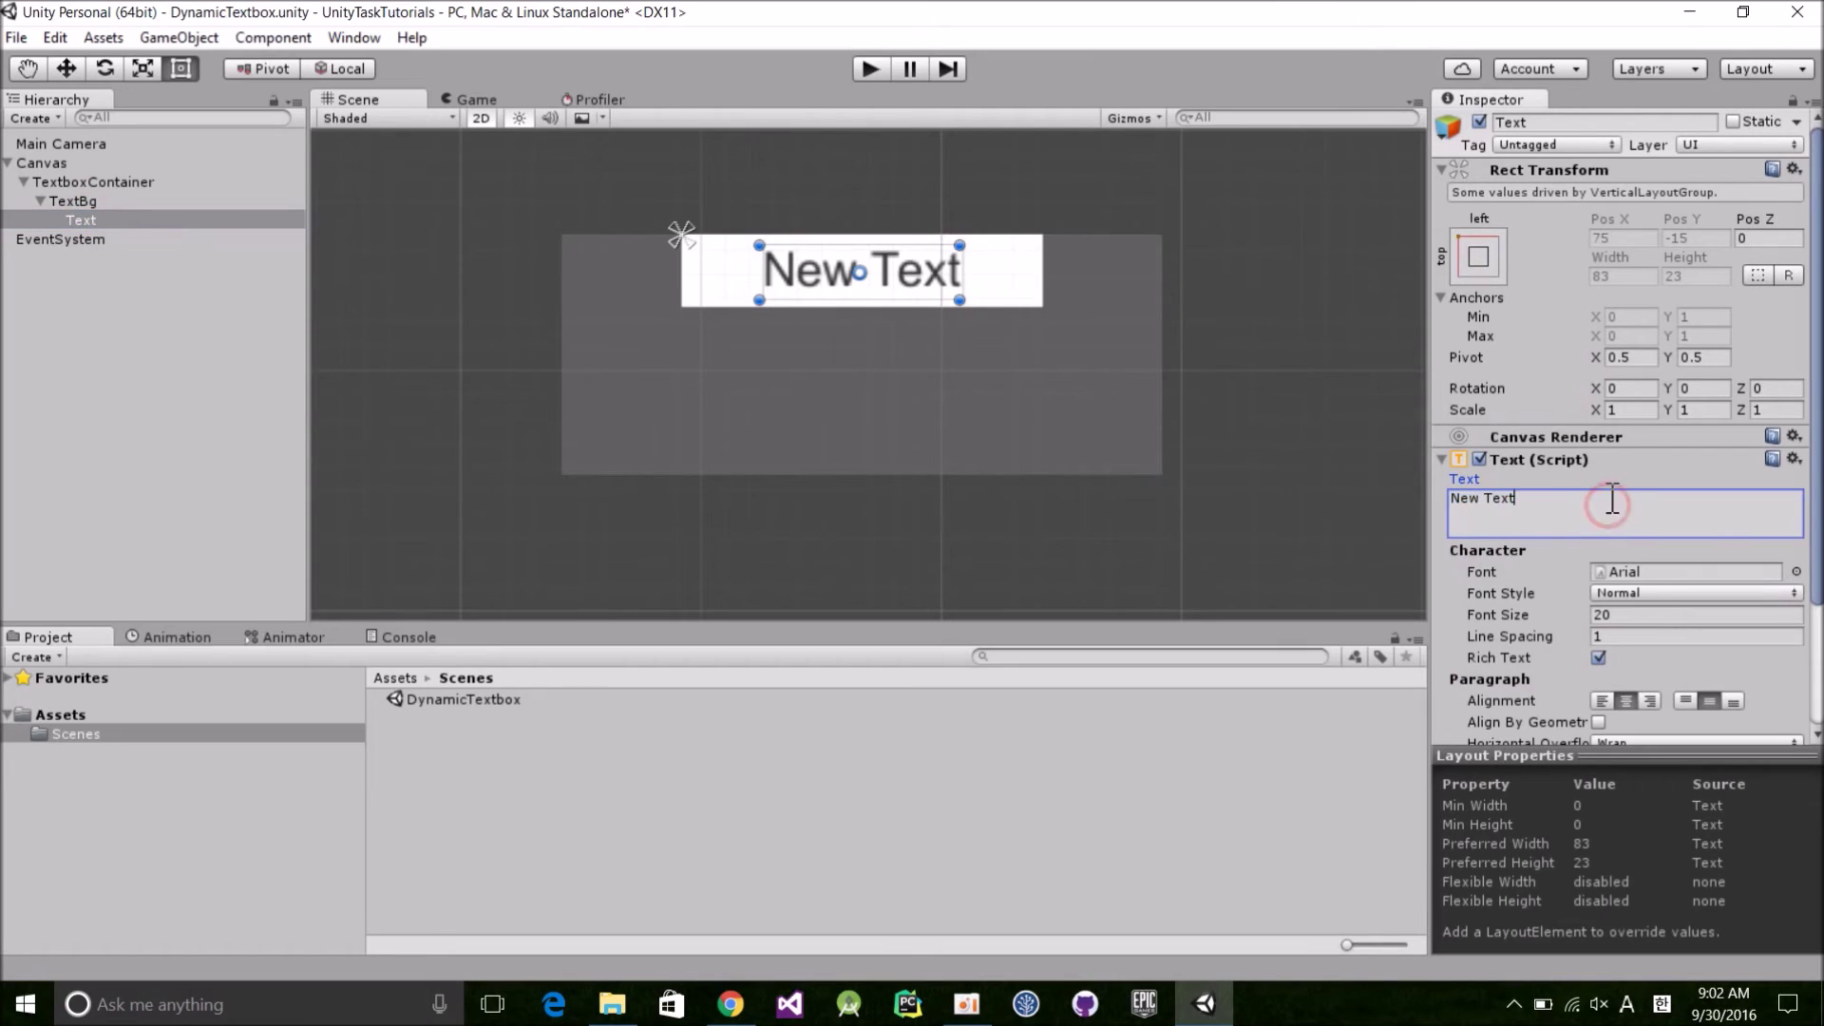
text(as fasdf adsf ad fasd f)
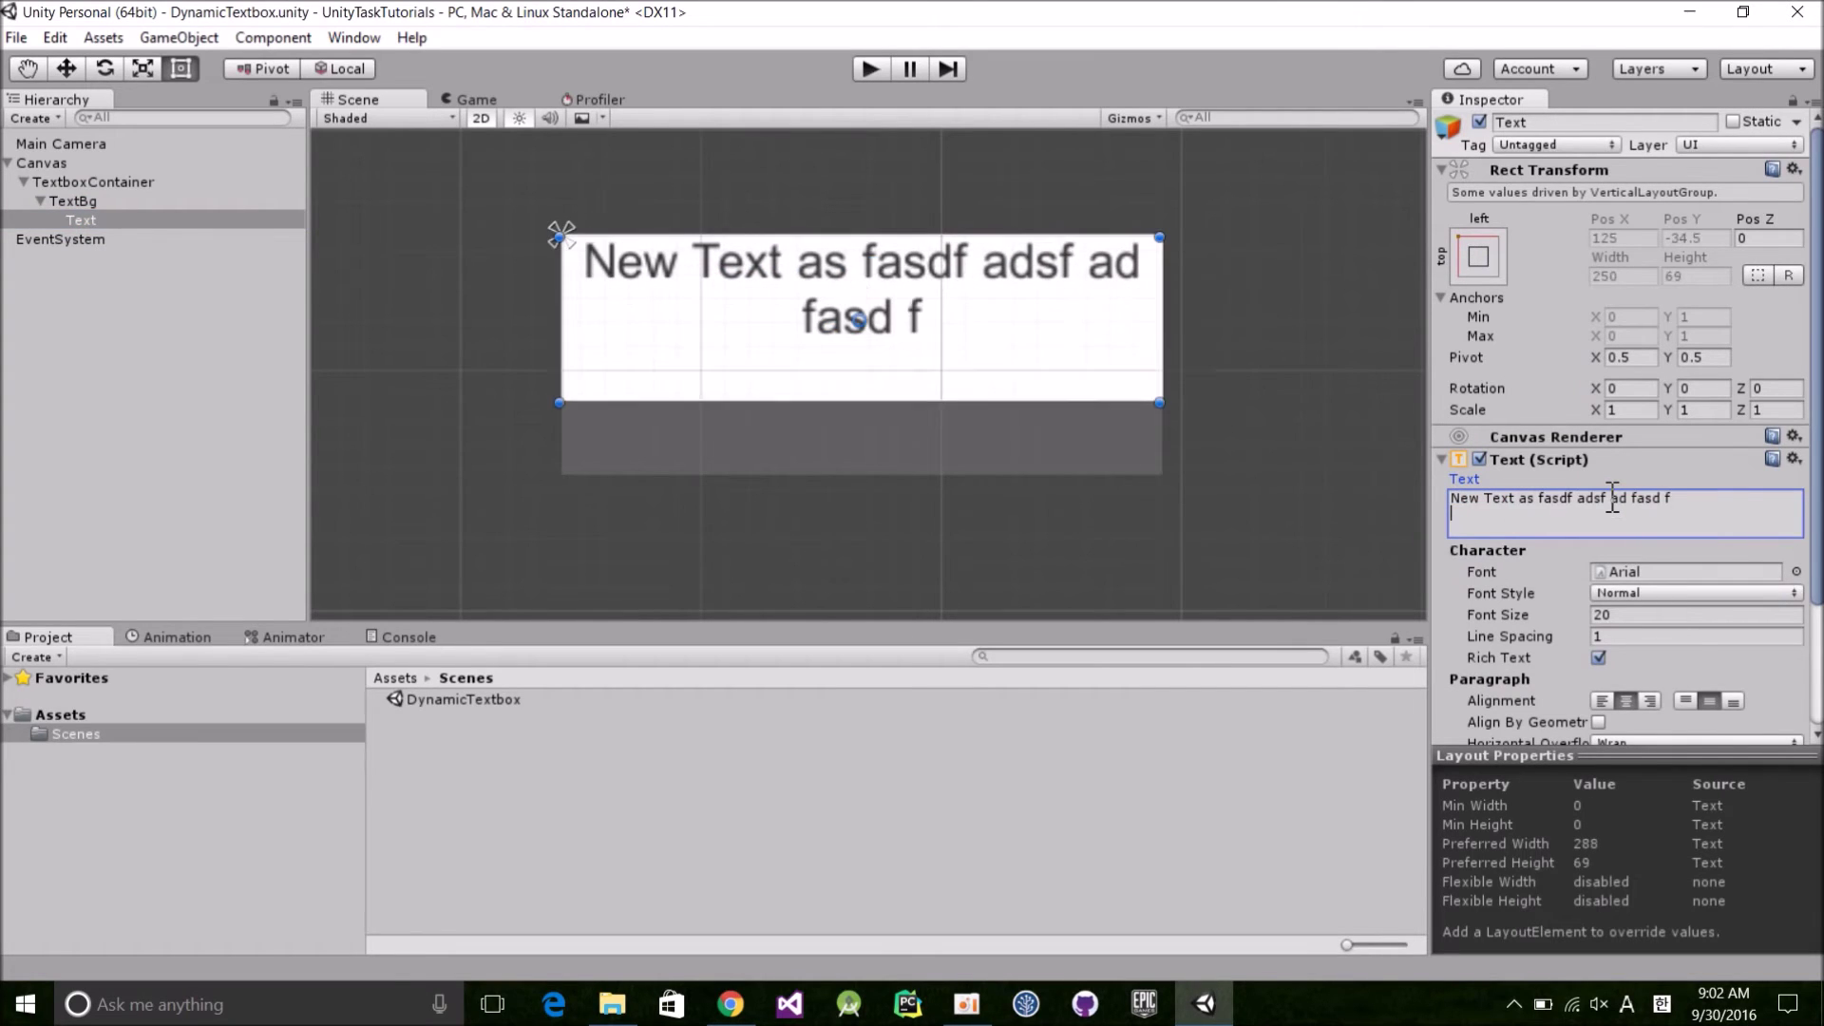
key(Return)
key(Return)
key(Return)
key(Return)
key(Return)
key(Return)
key(ctrl+z)
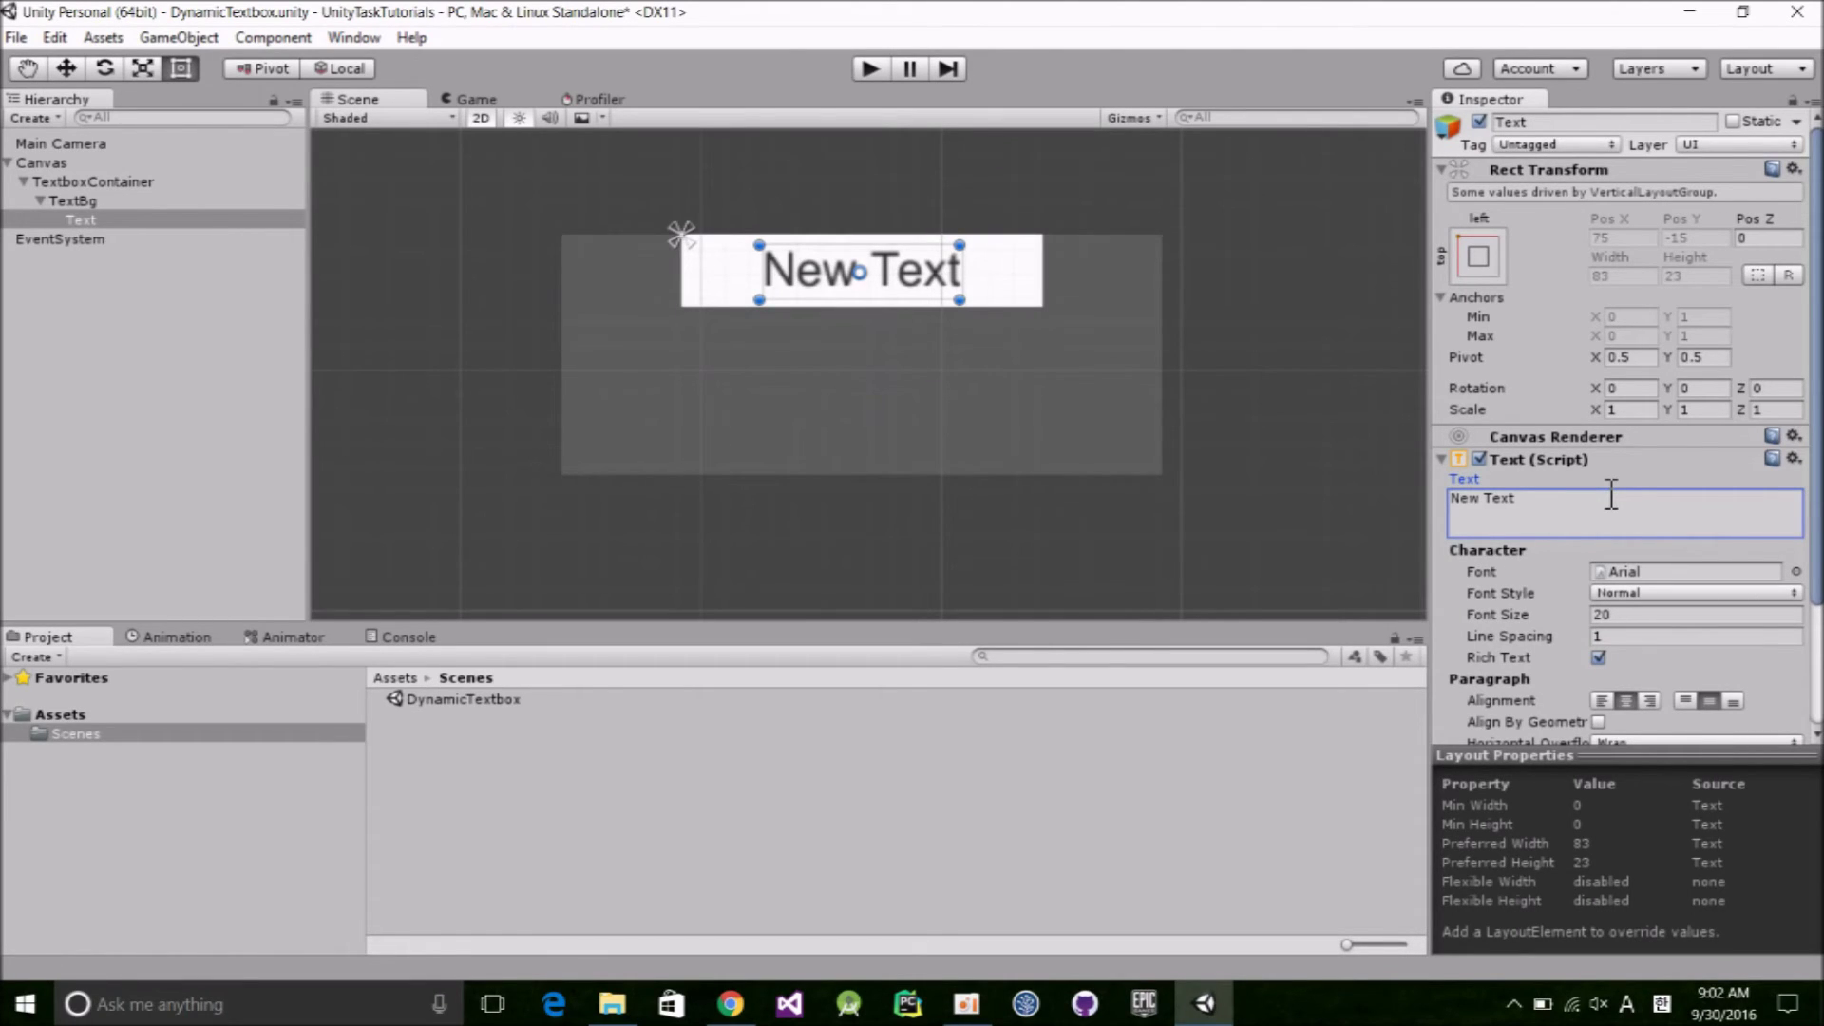
click(112, 181)
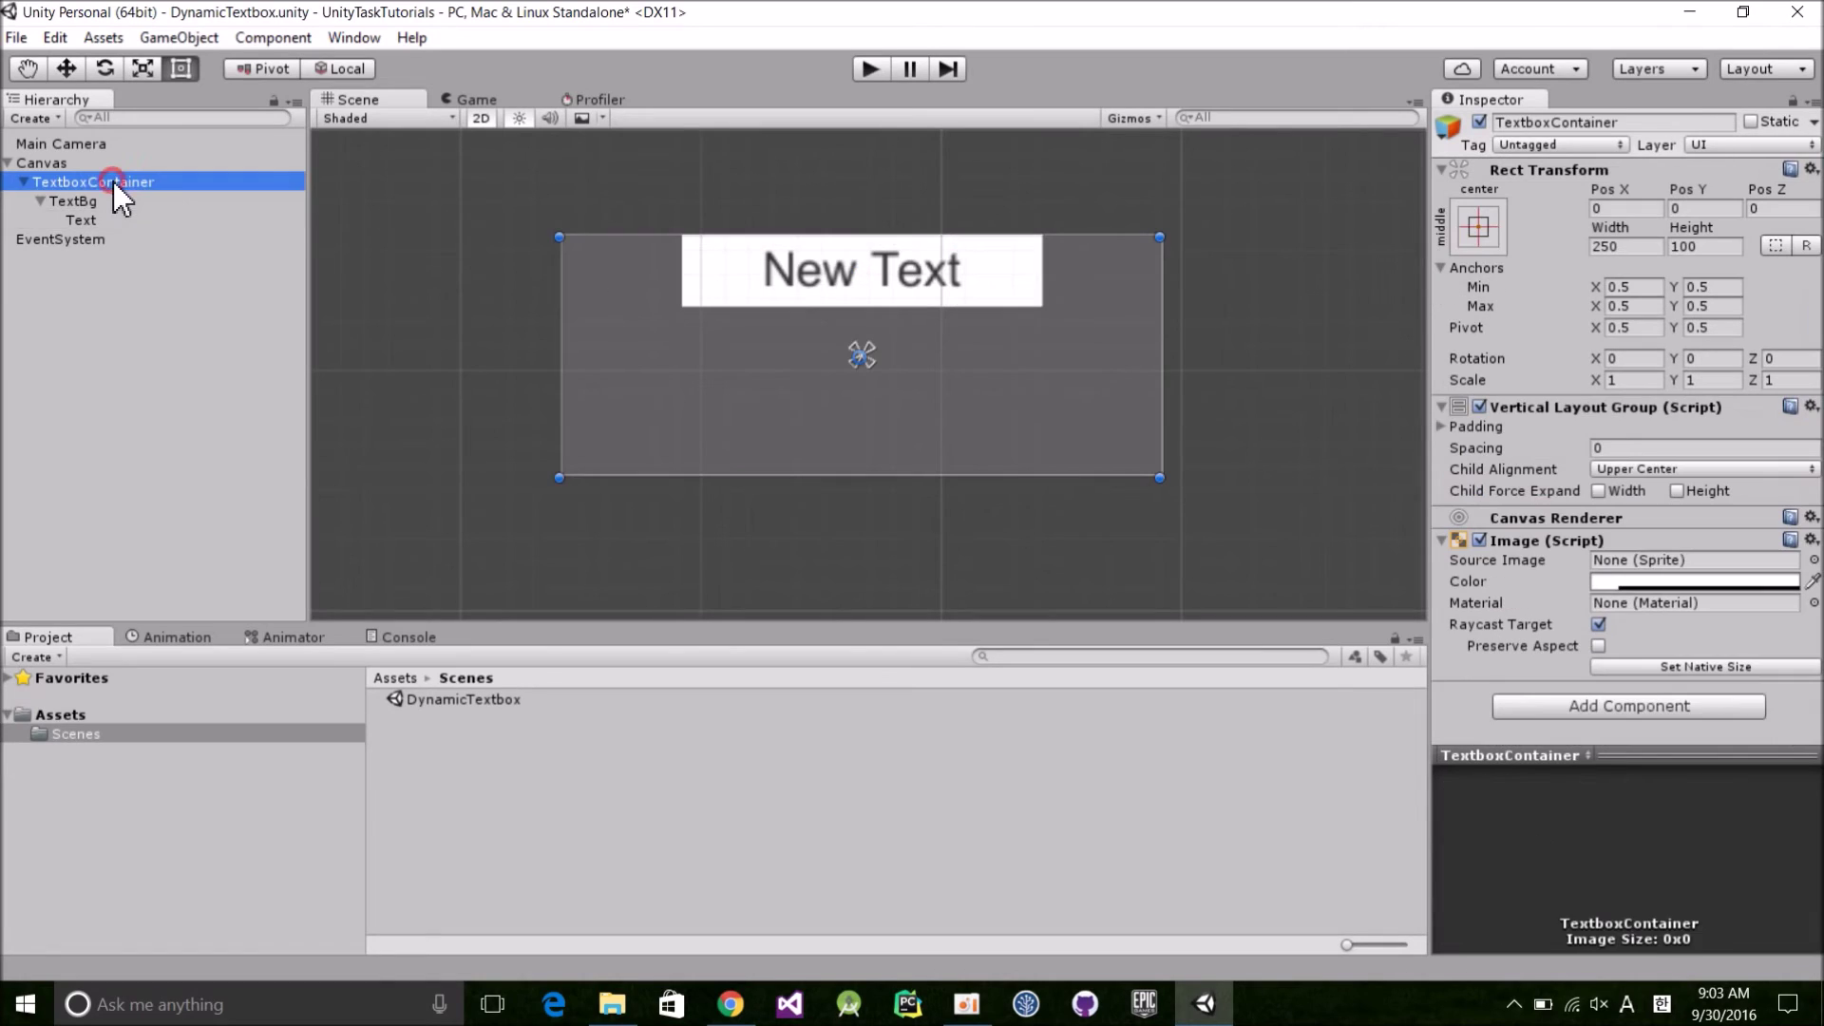
Step: Set TextboxContainer's pivot Y to 1 and add a Content Size Fitter with Preferred Size vertical fit
click(1705, 328)
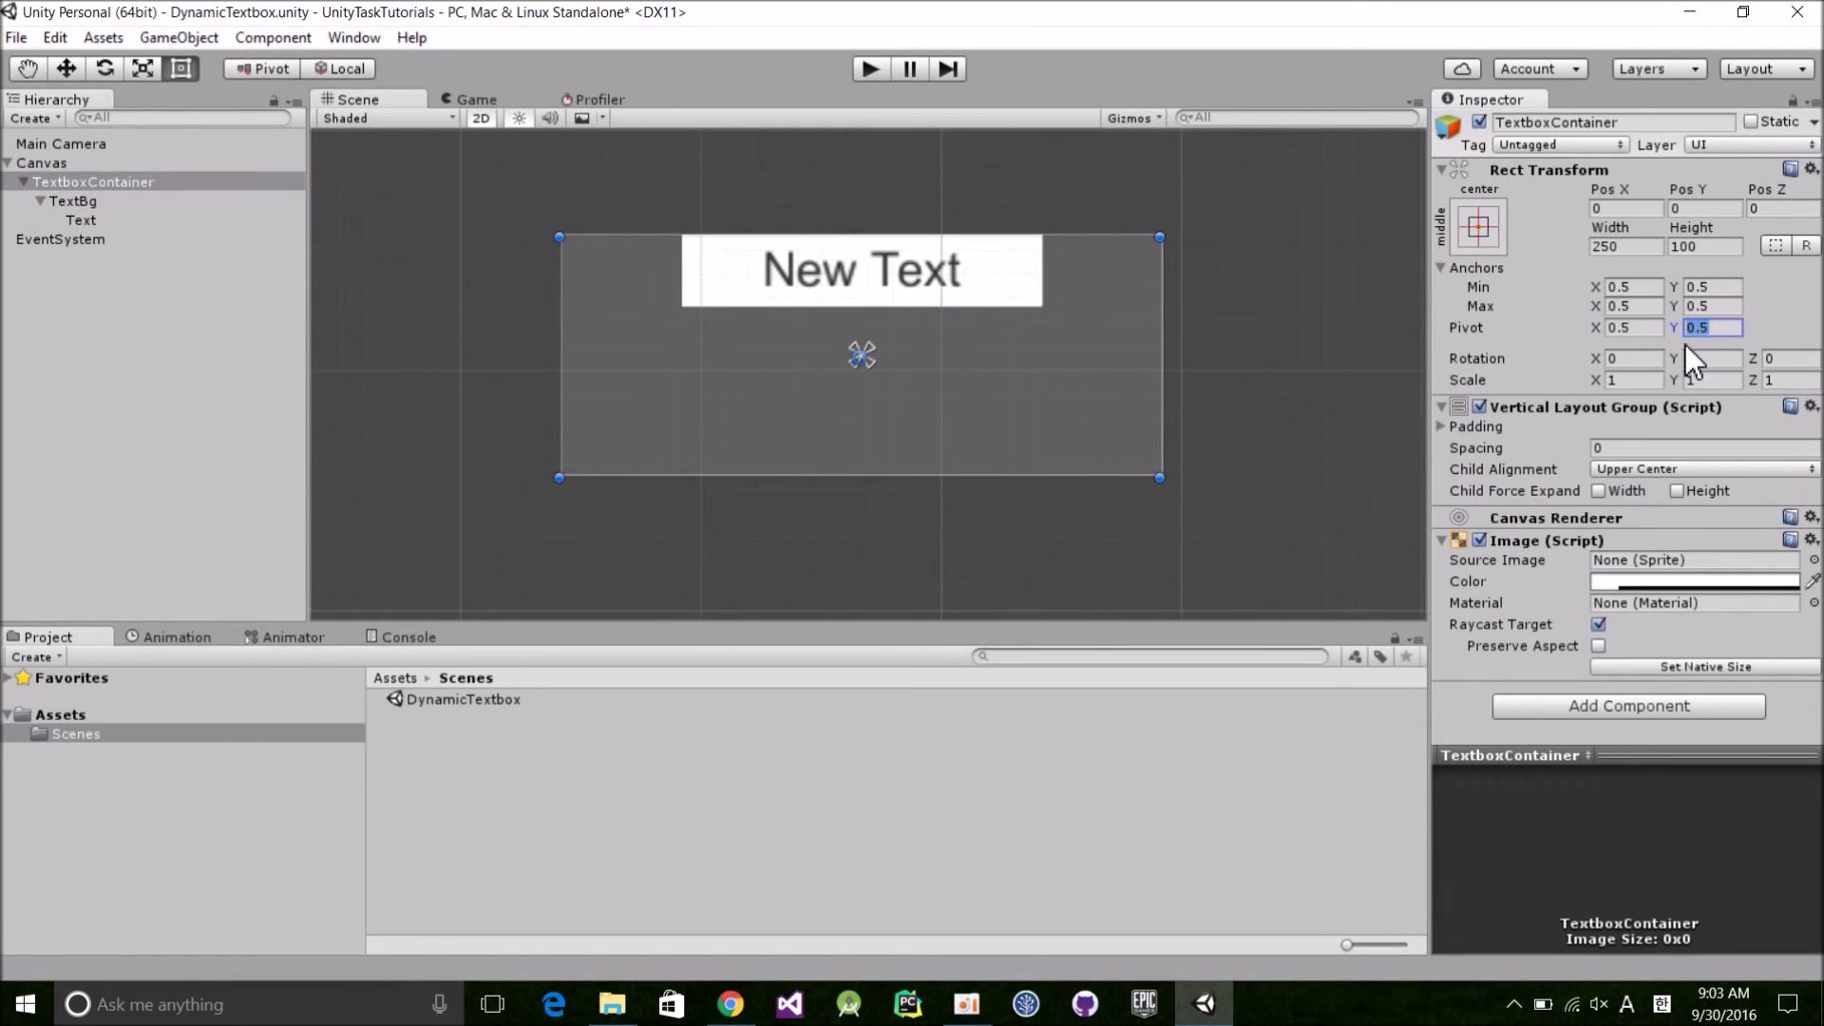
text(1)
click(1520, 703)
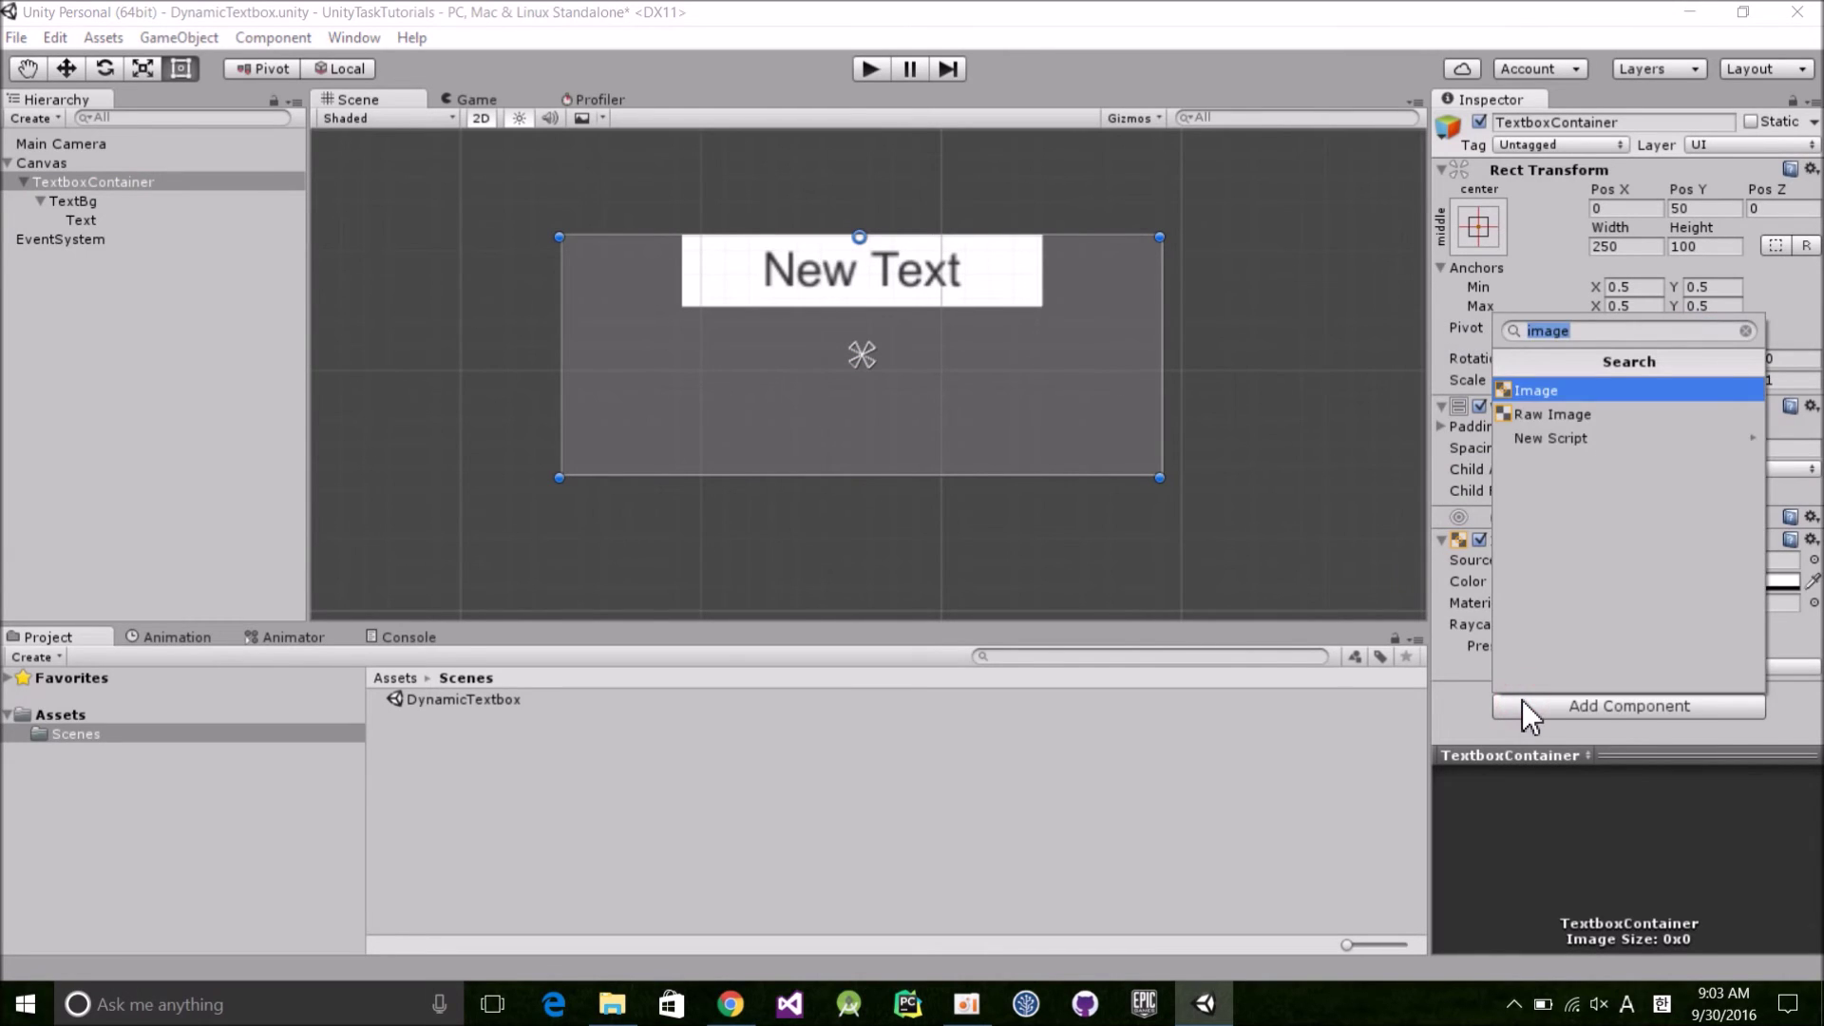
text(content)
key(Return)
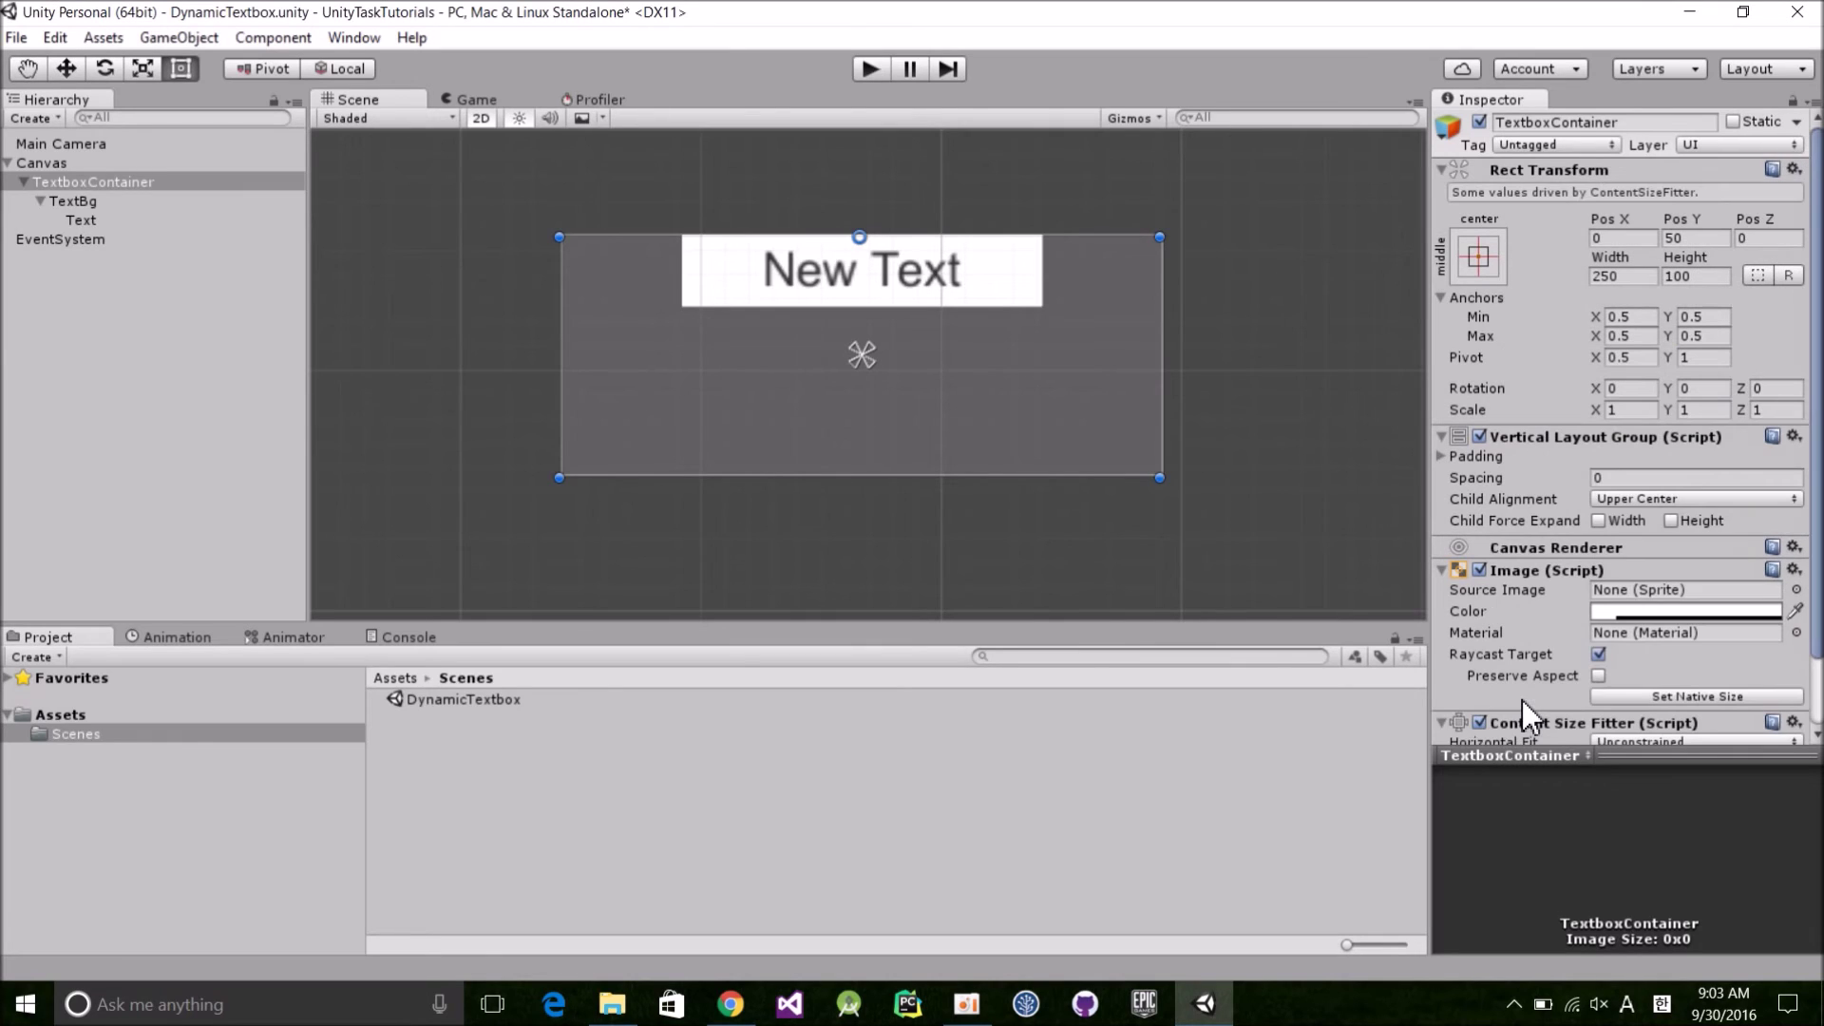
scroll(1626, 608, down, 2)
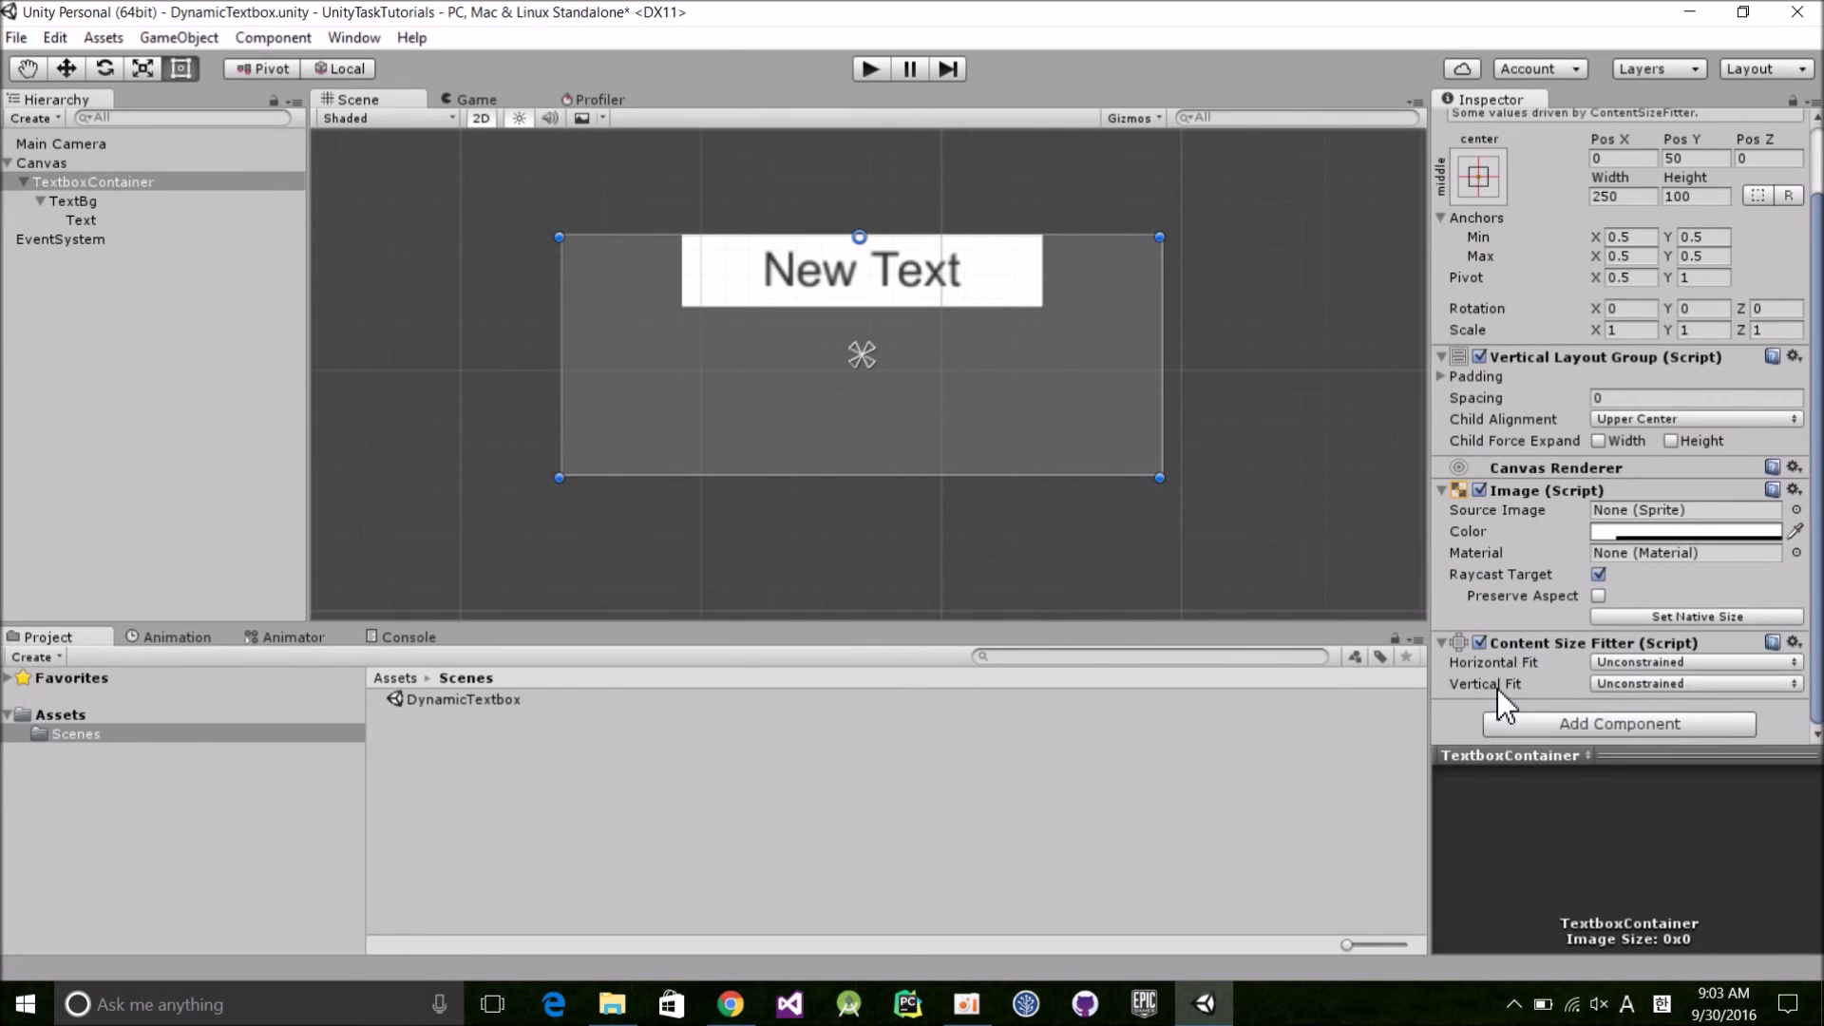
click(1603, 686)
click(1685, 760)
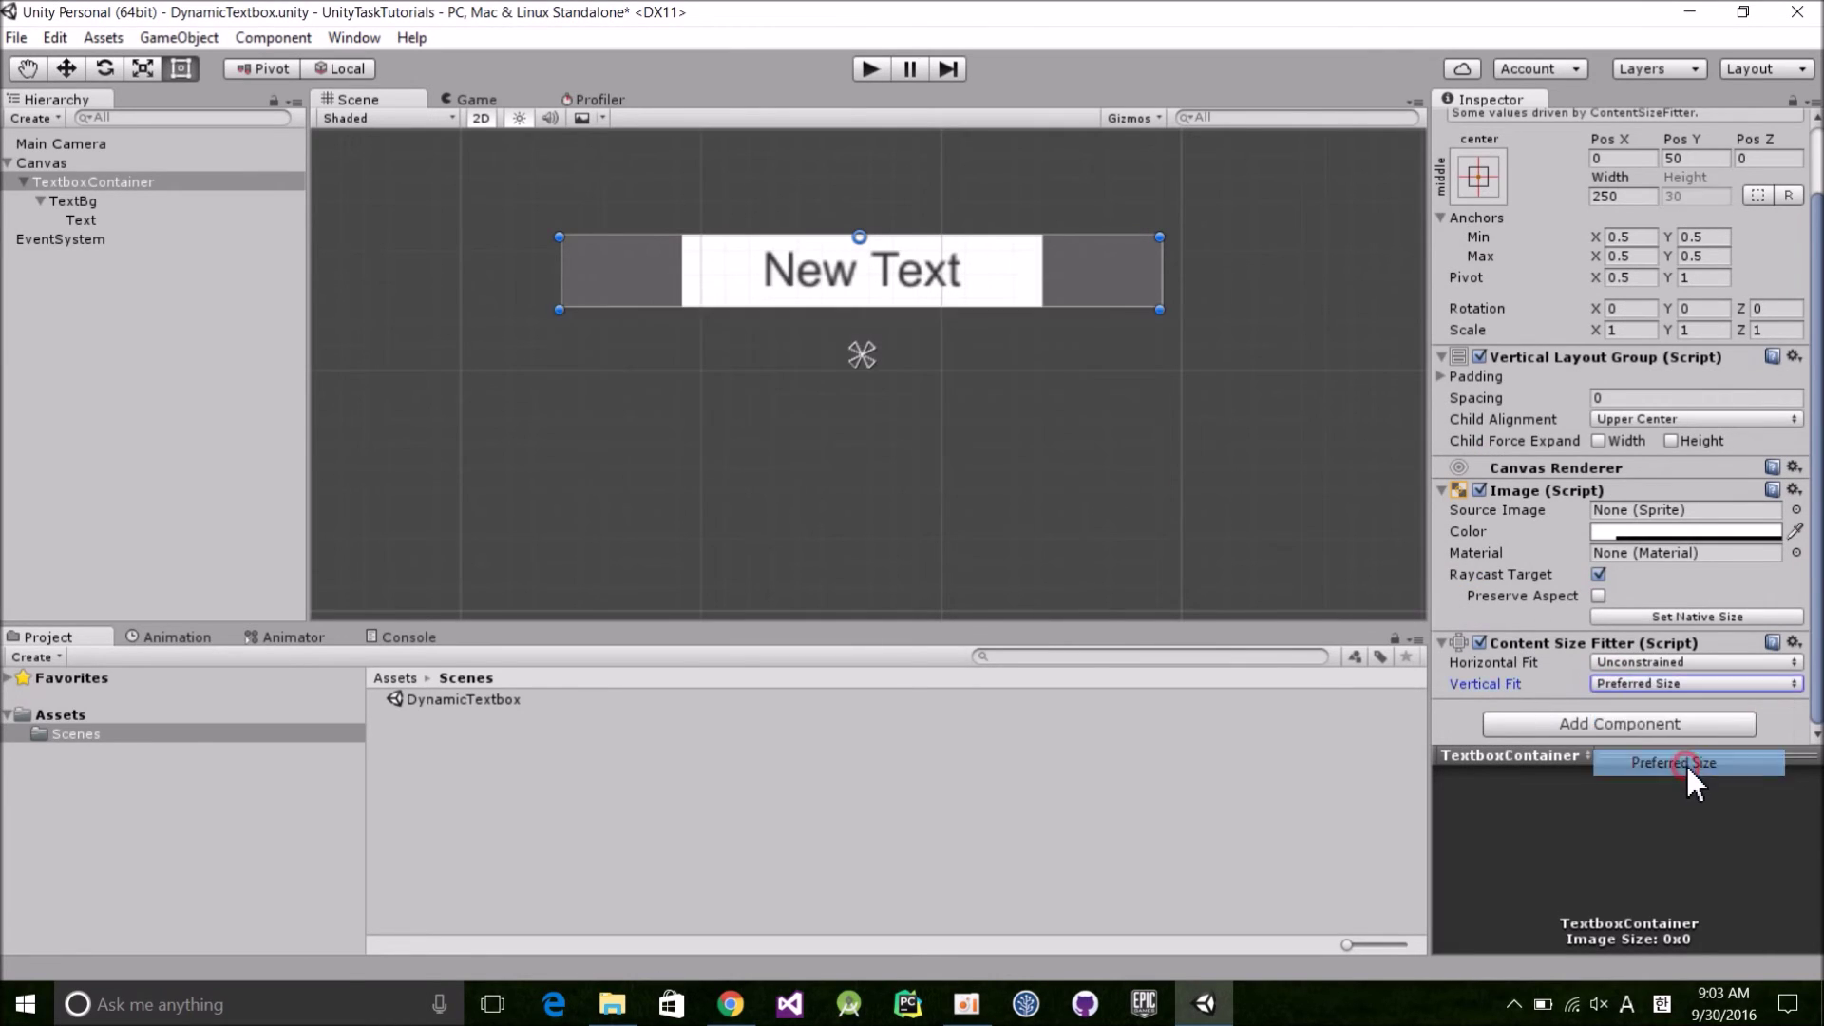
click(98, 220)
Step: Duplicate Text and extend Text (1) to 'New Text adsf adsf adsf asd fasdf' plus a line break
key(ctrl+d)
key(ctrl+d)
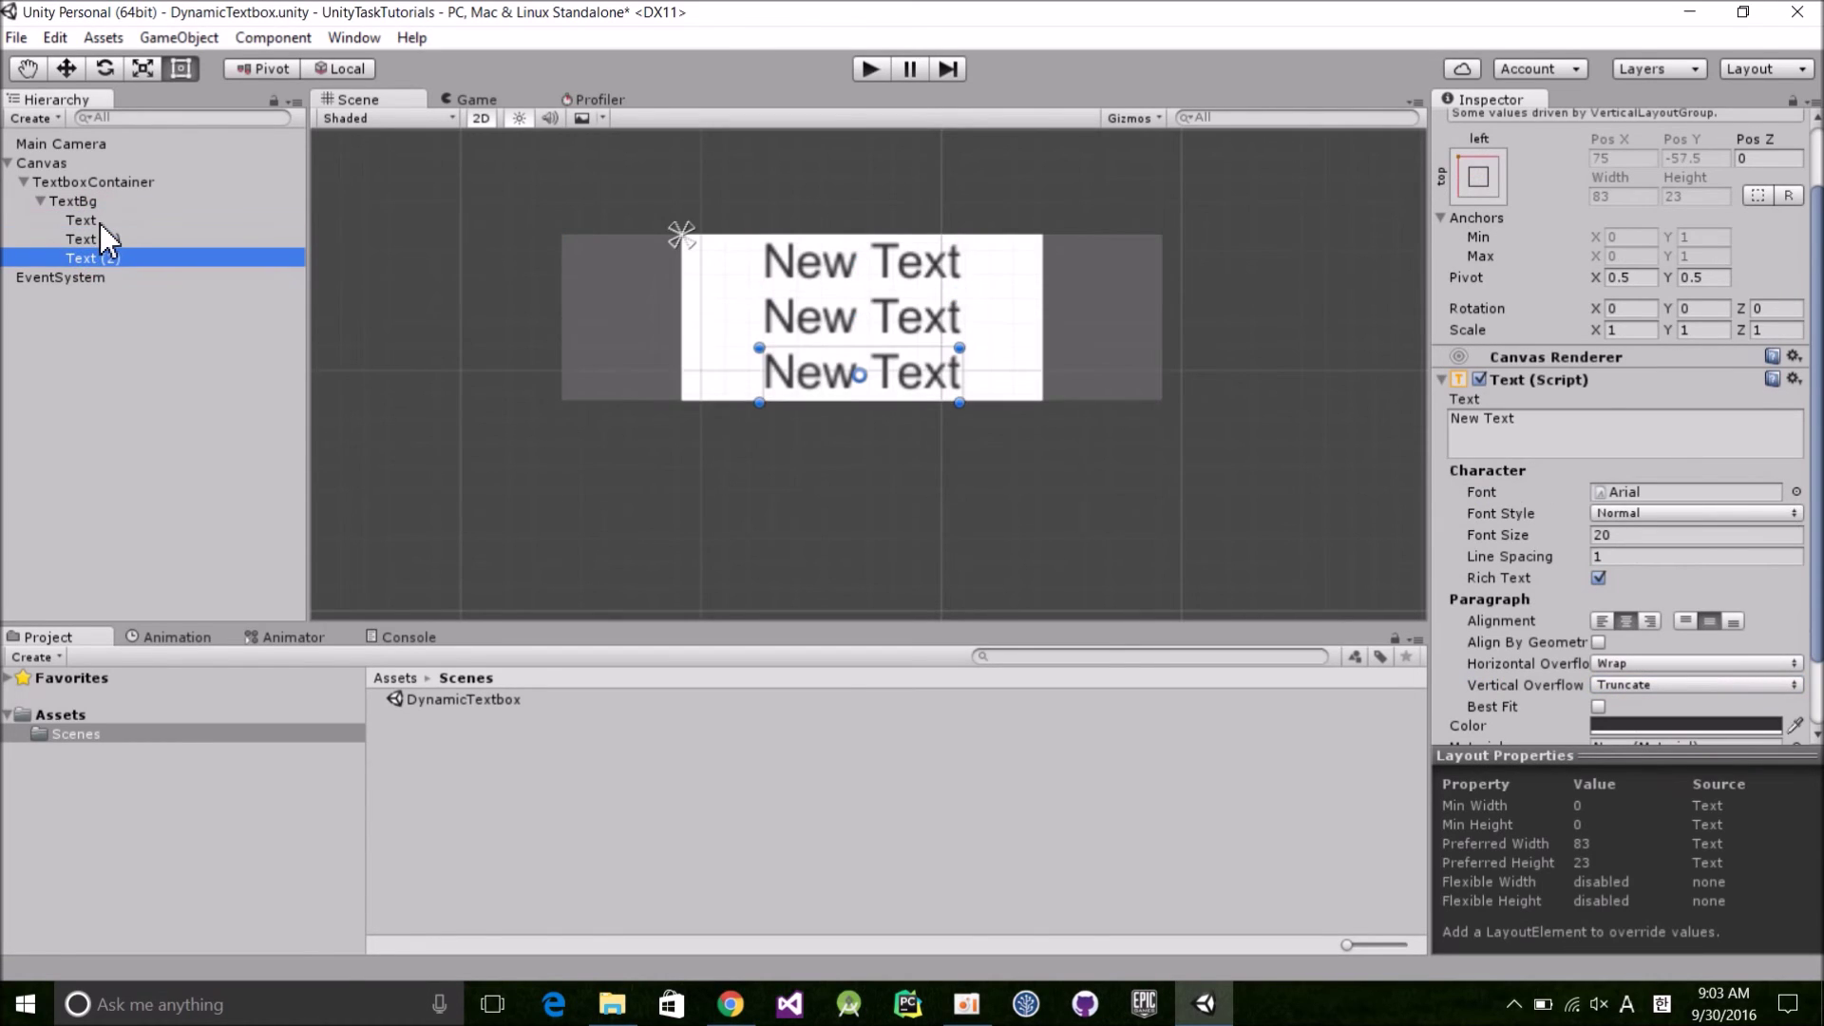
click(99, 238)
click(1574, 422)
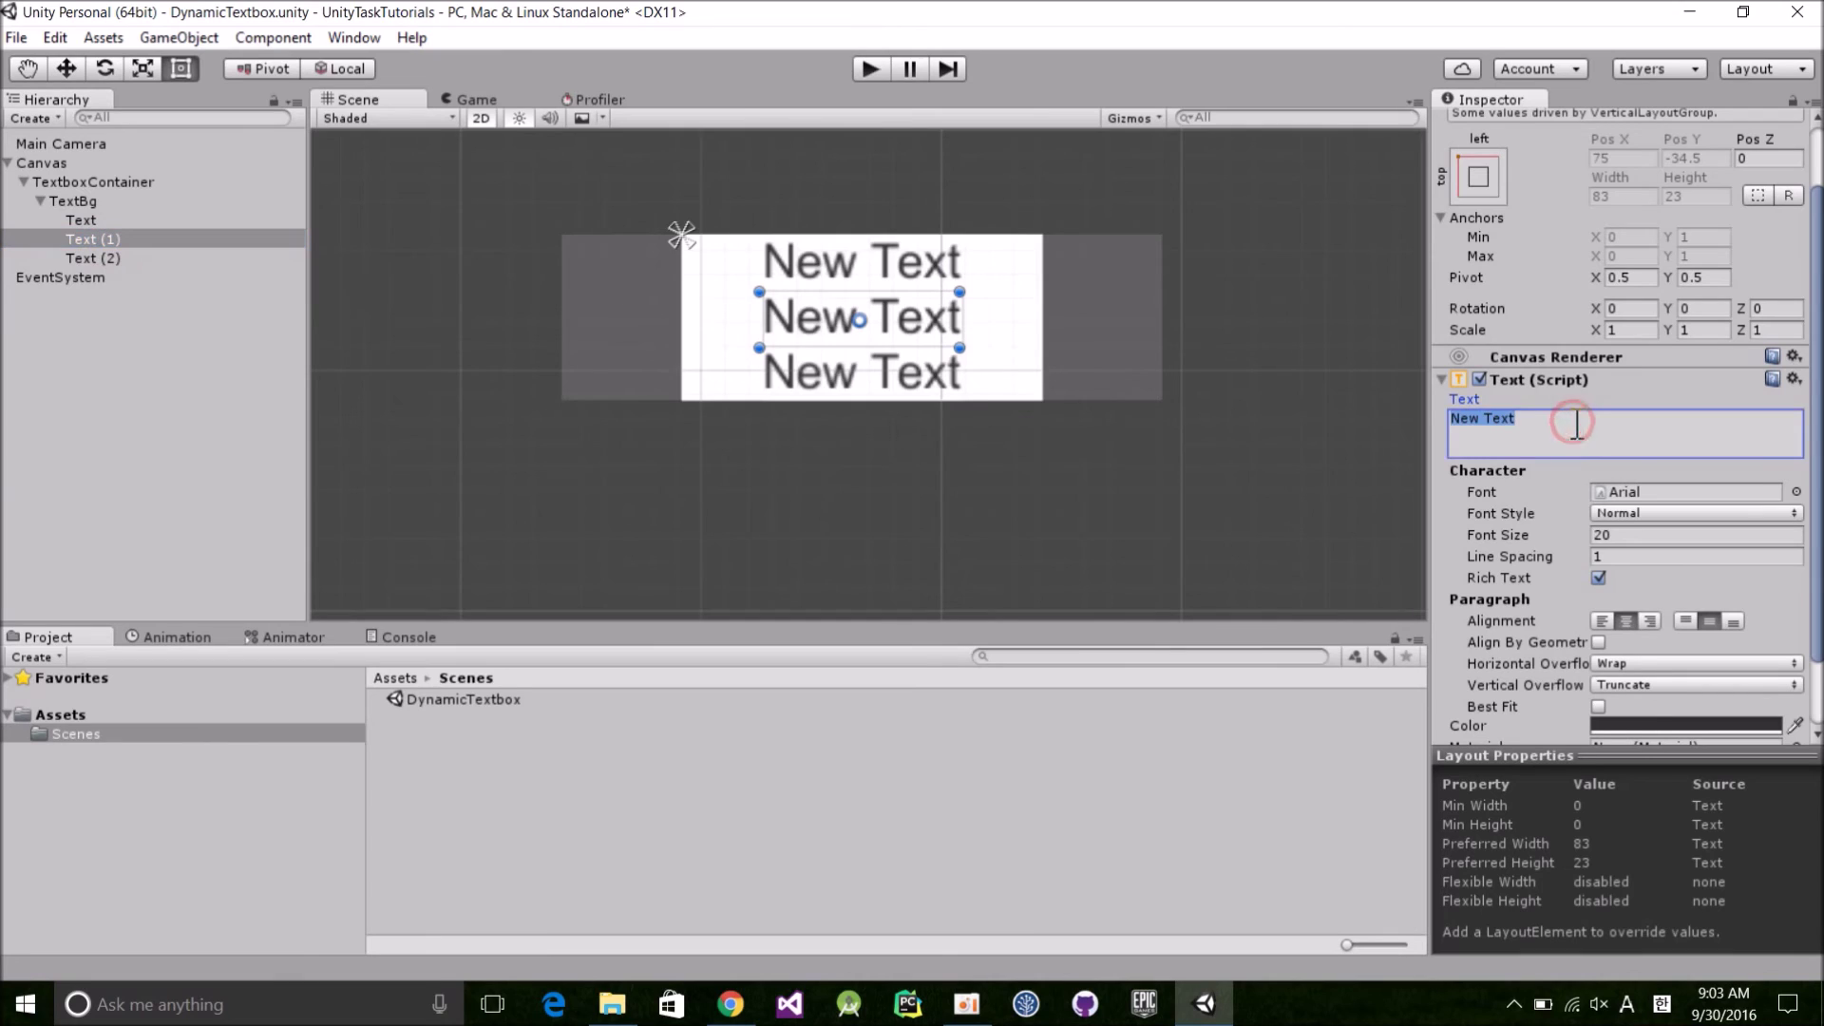
click(1567, 424)
text(adsf a)
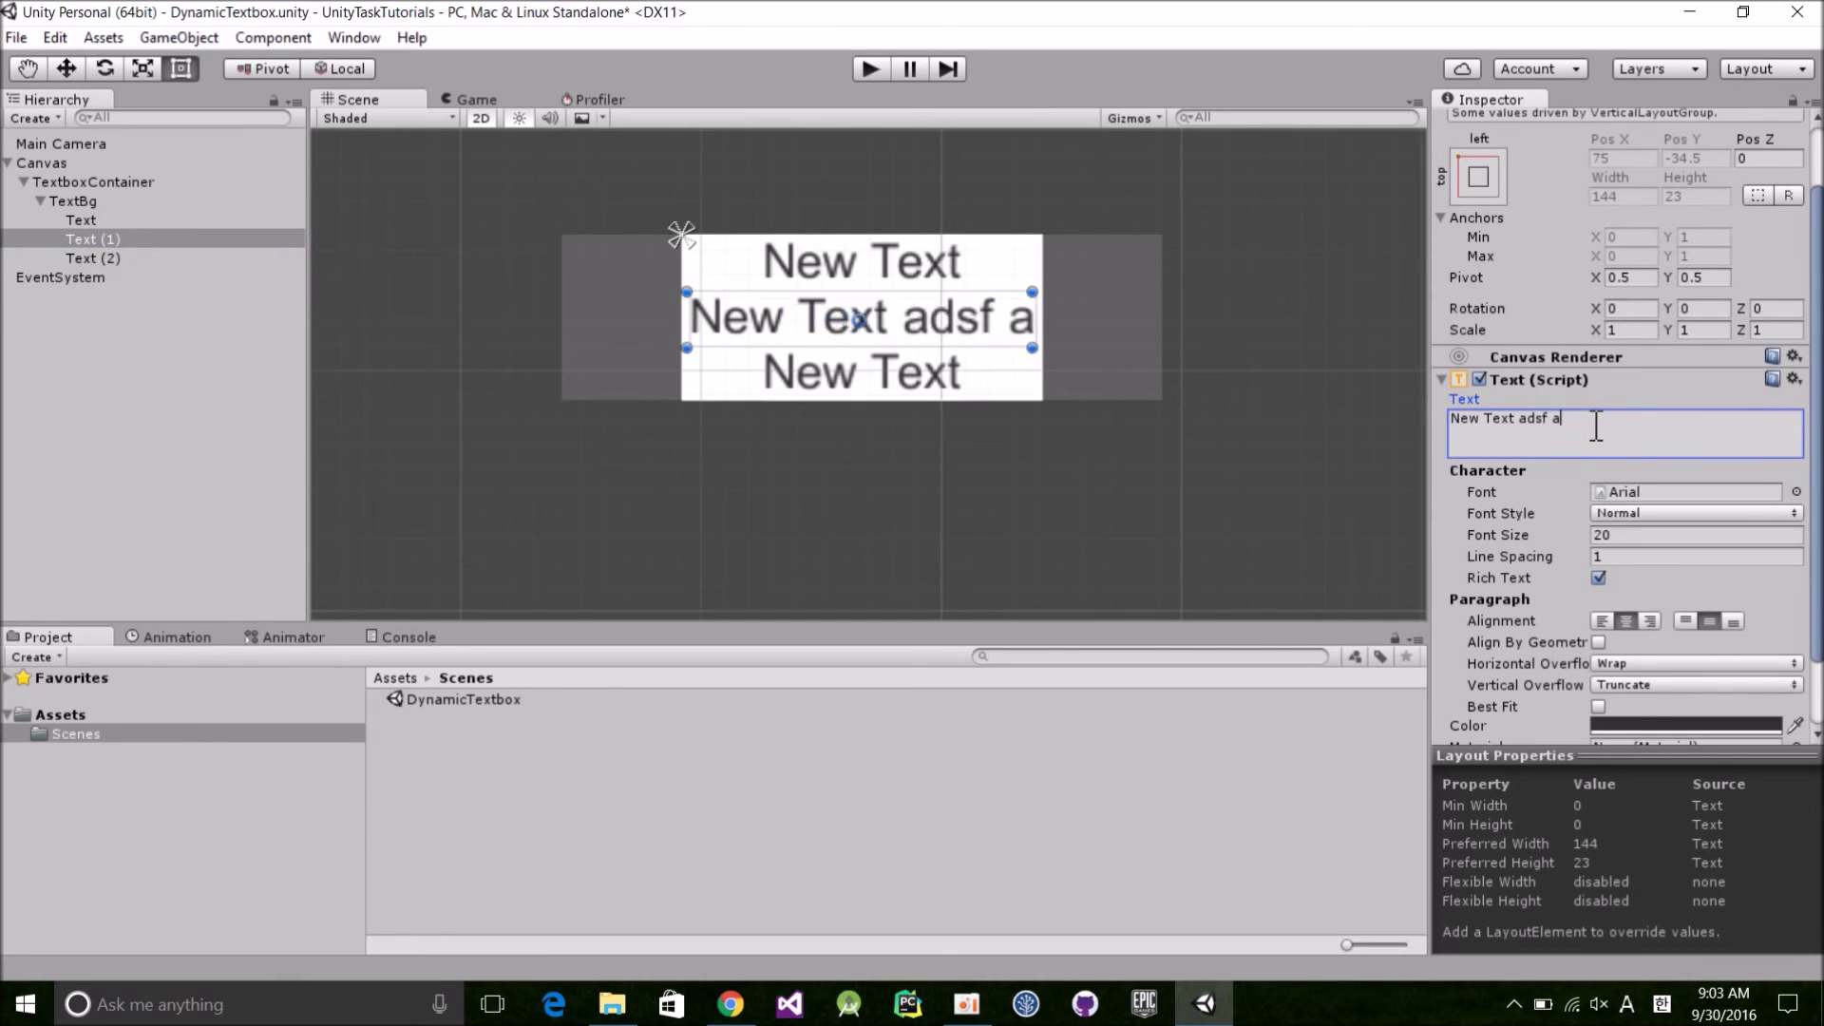
text(dsf adsf asd fasdf)
key(Return)
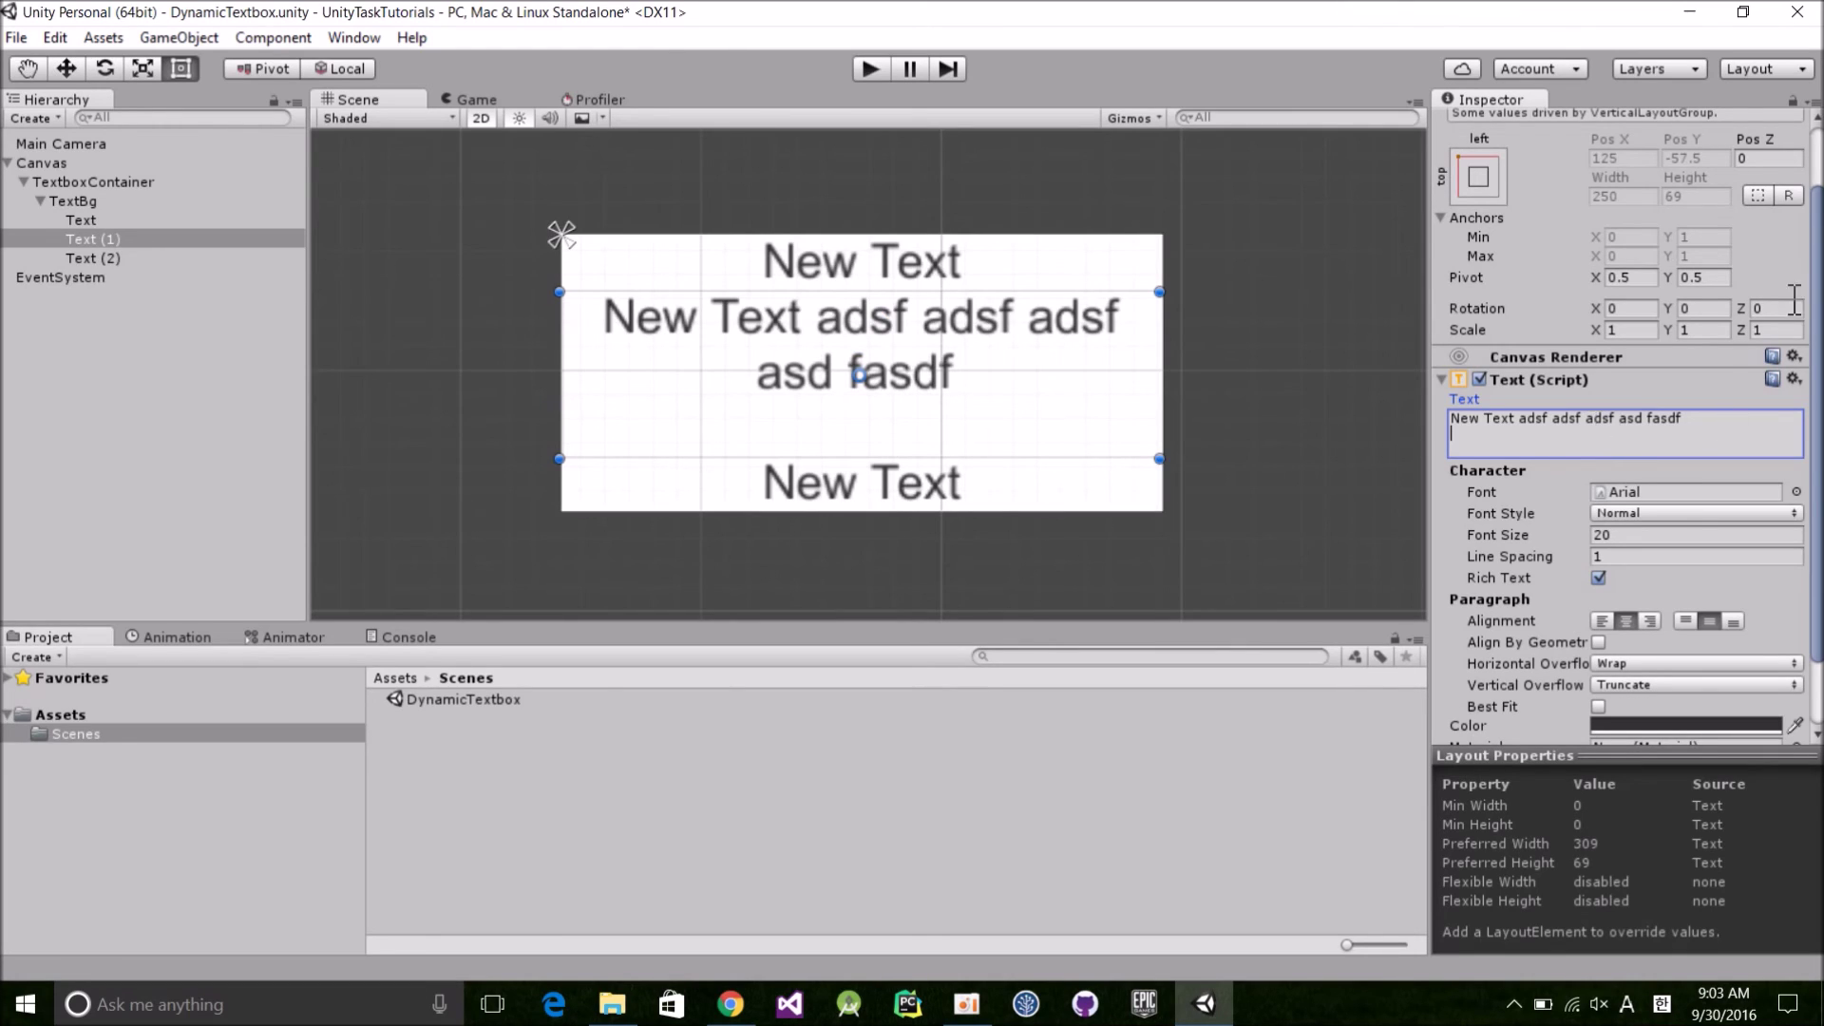
Step: Create a new folder named 'Prefabs' inside Assets
click(83, 715)
right_click(83, 715)
mouse_move(221, 284)
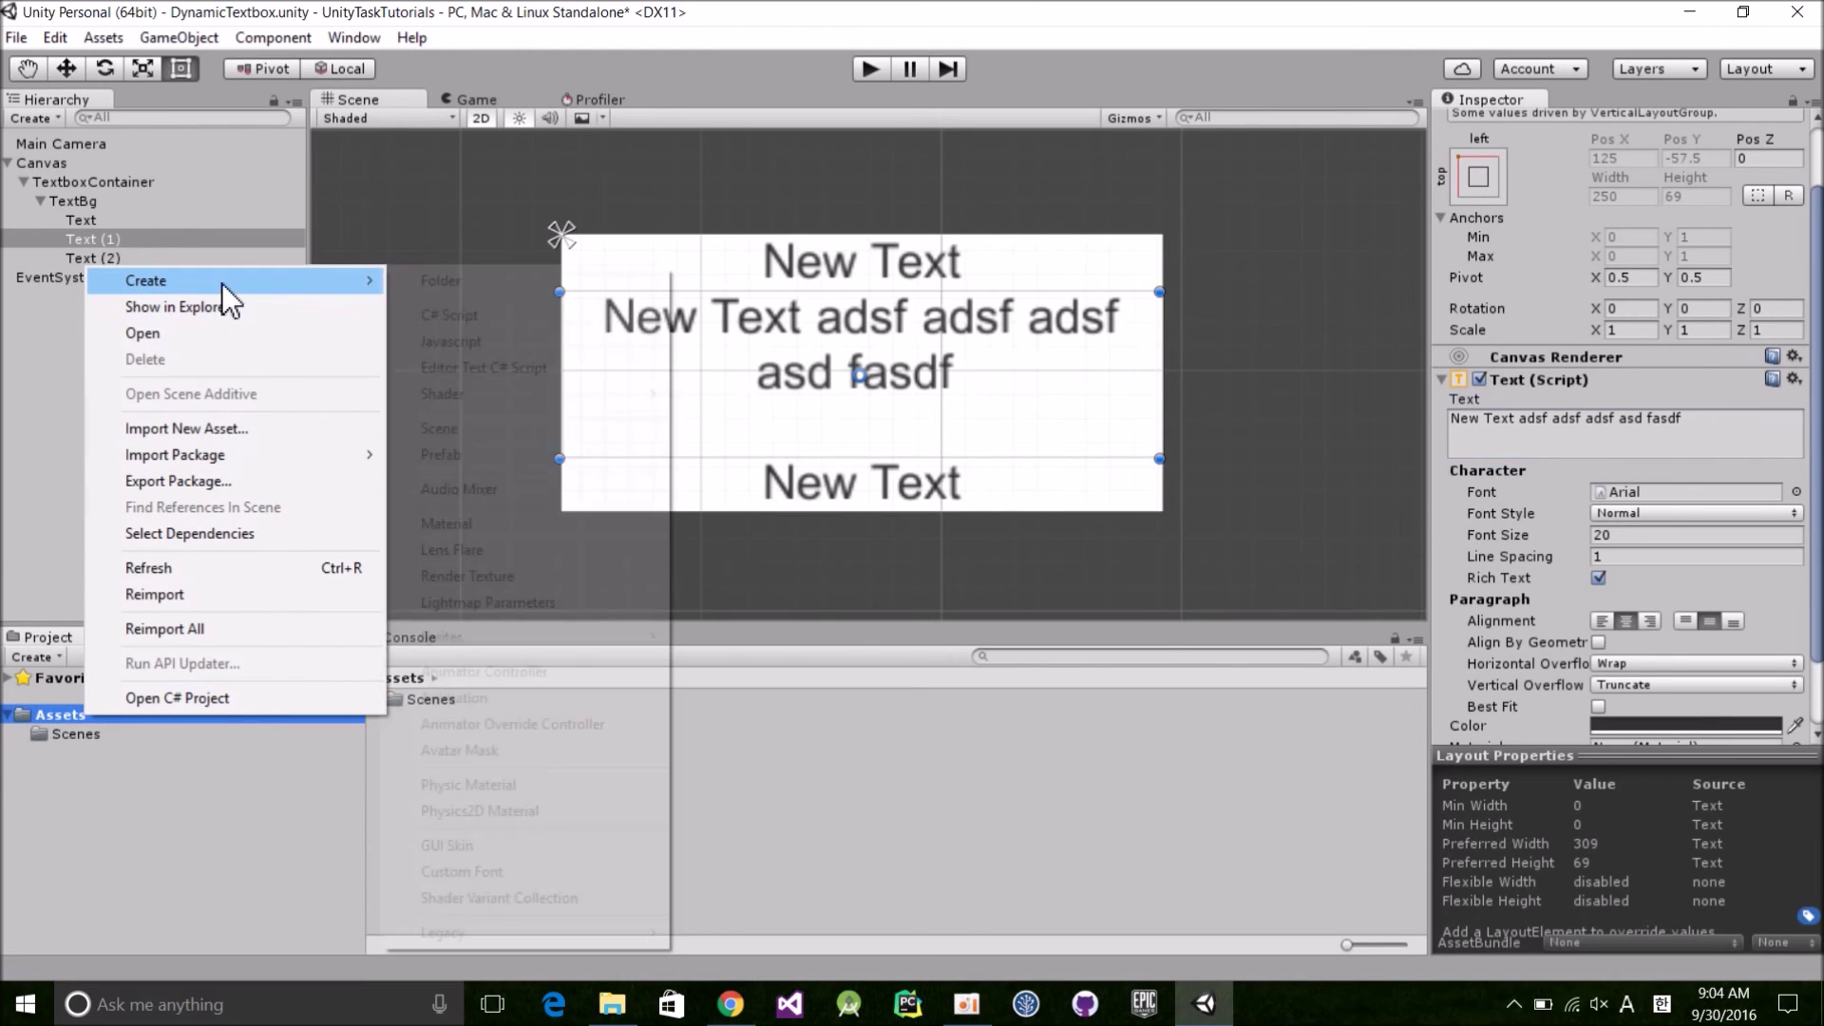
click(471, 278)
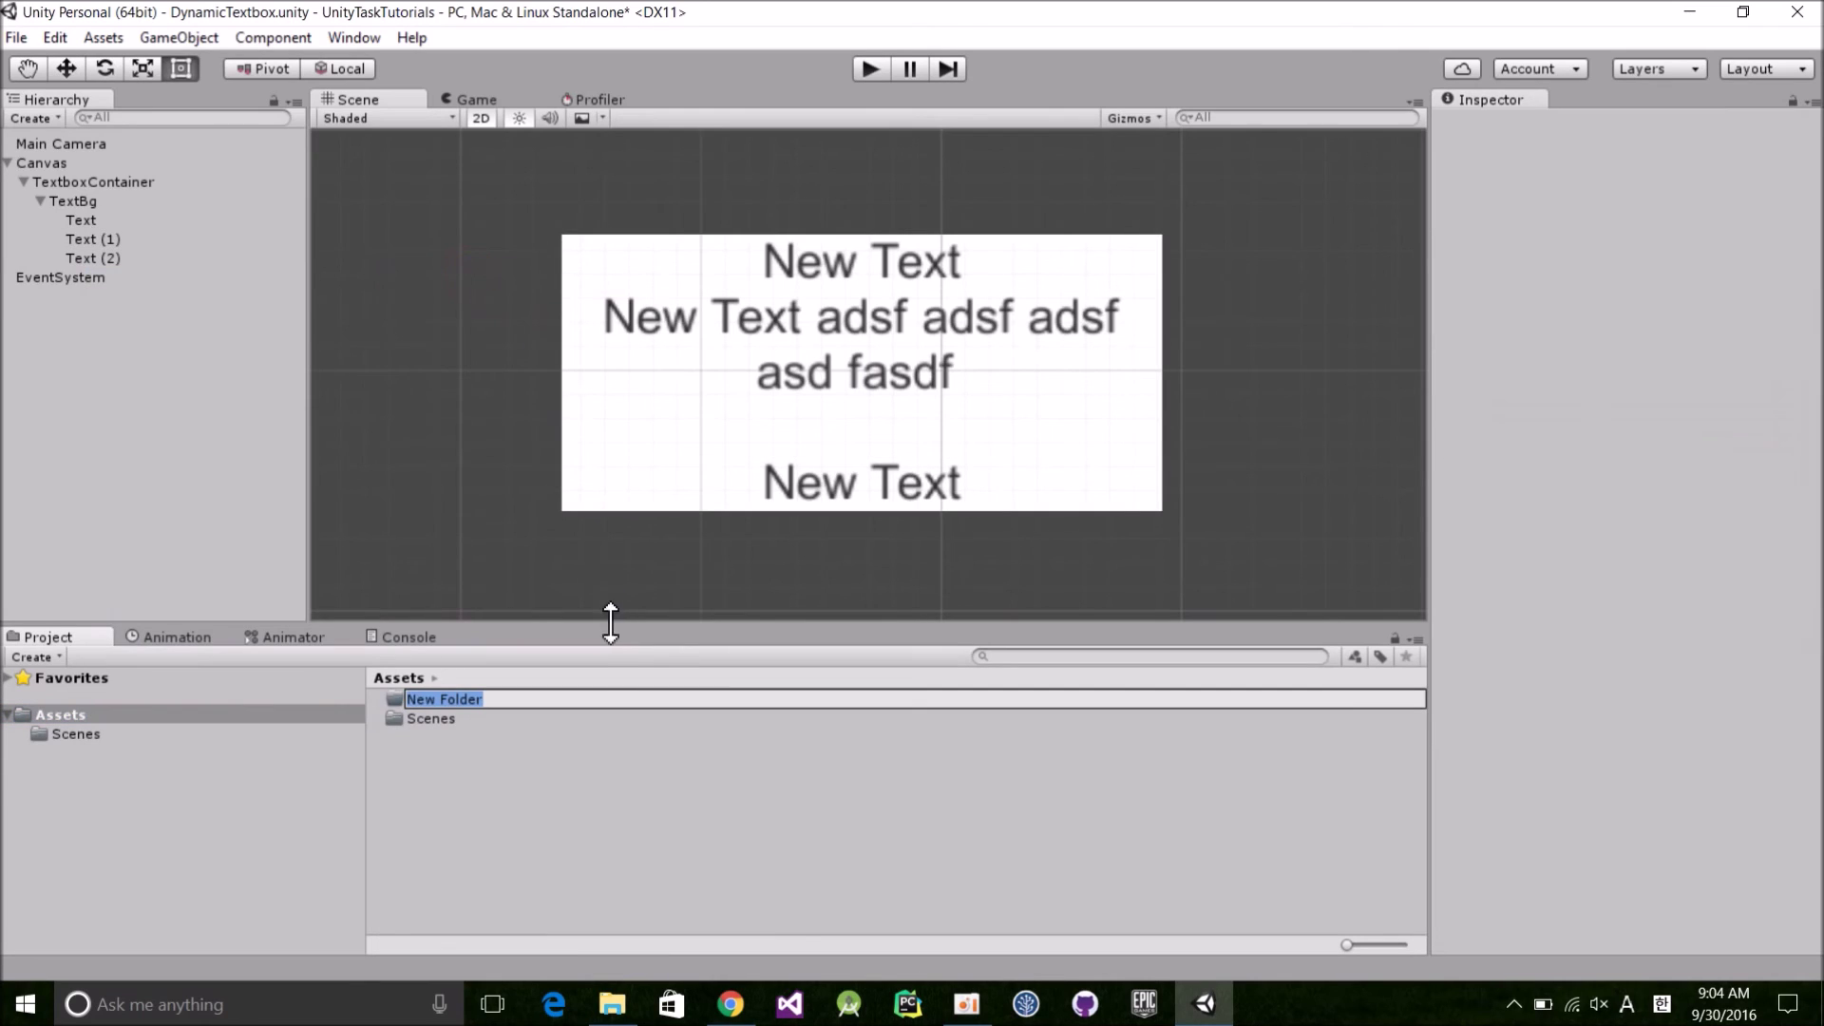
text(Prefabs)
key(Return)
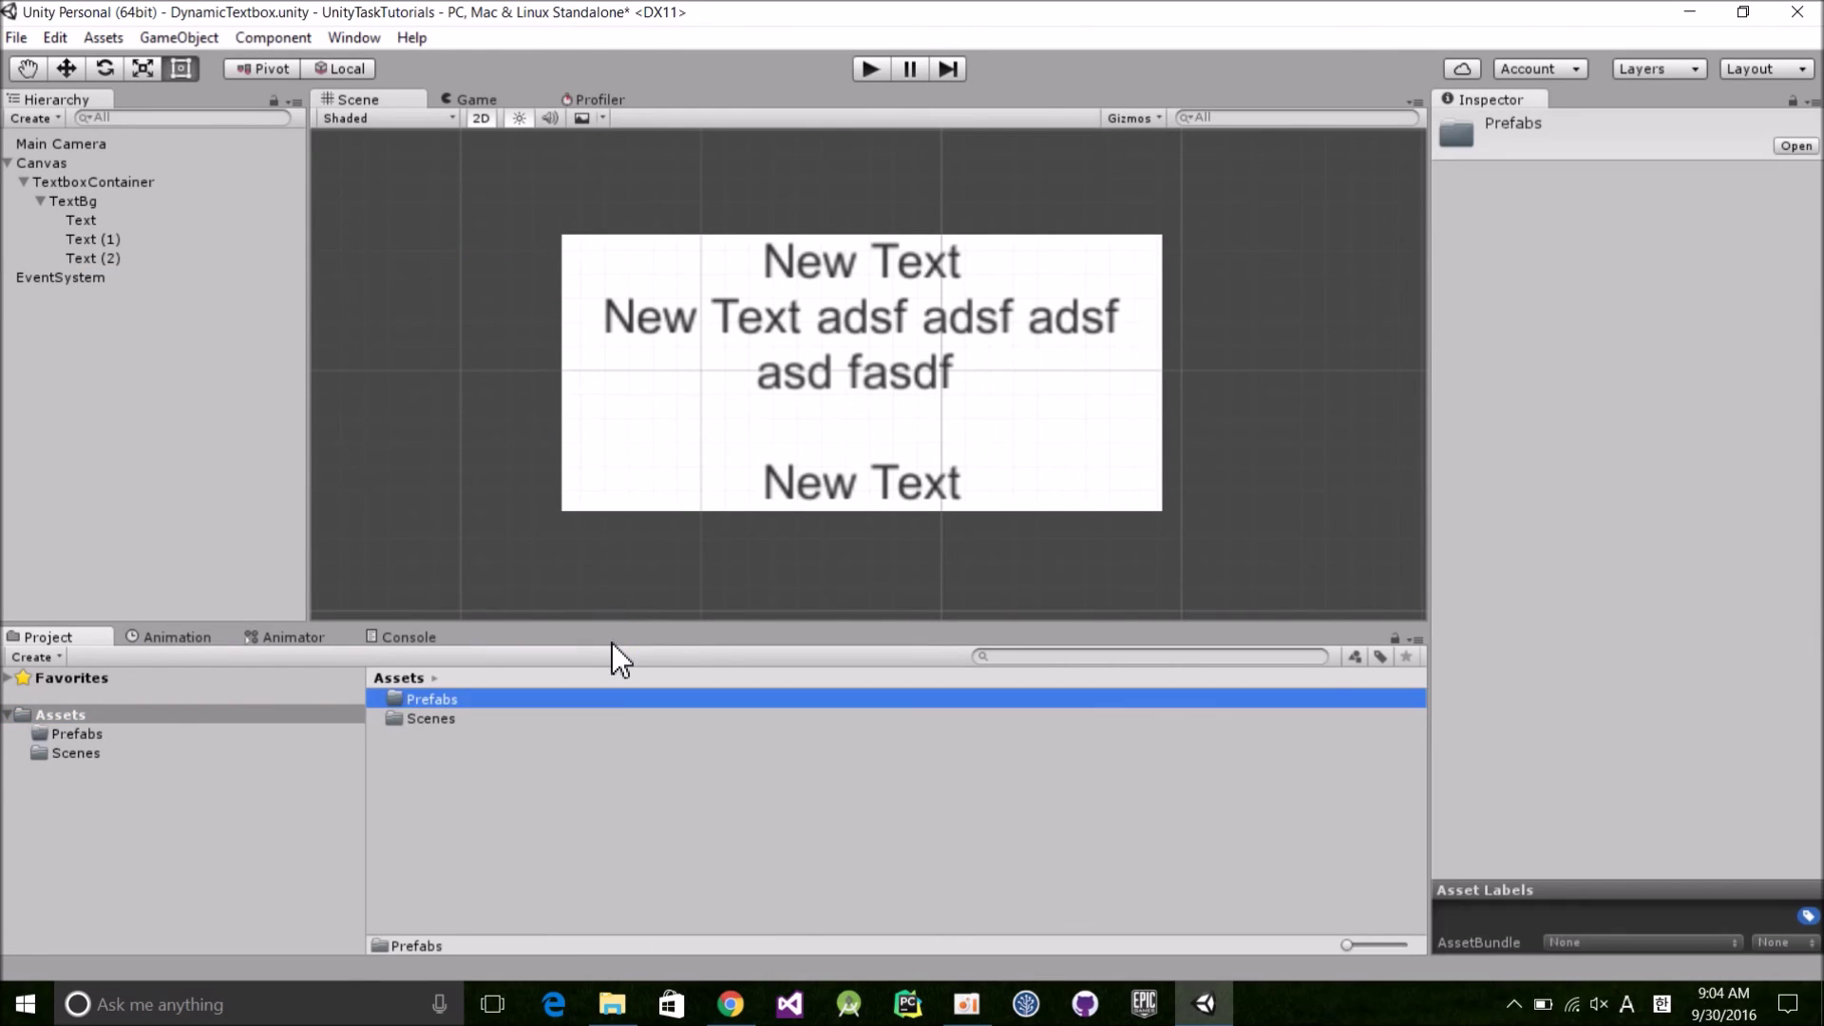
Step: Make TextboxContainer a prefab in the Prefabs folder, then save the DynamicTextbox scene
double_click(473, 697)
drag(55, 180, 419, 750)
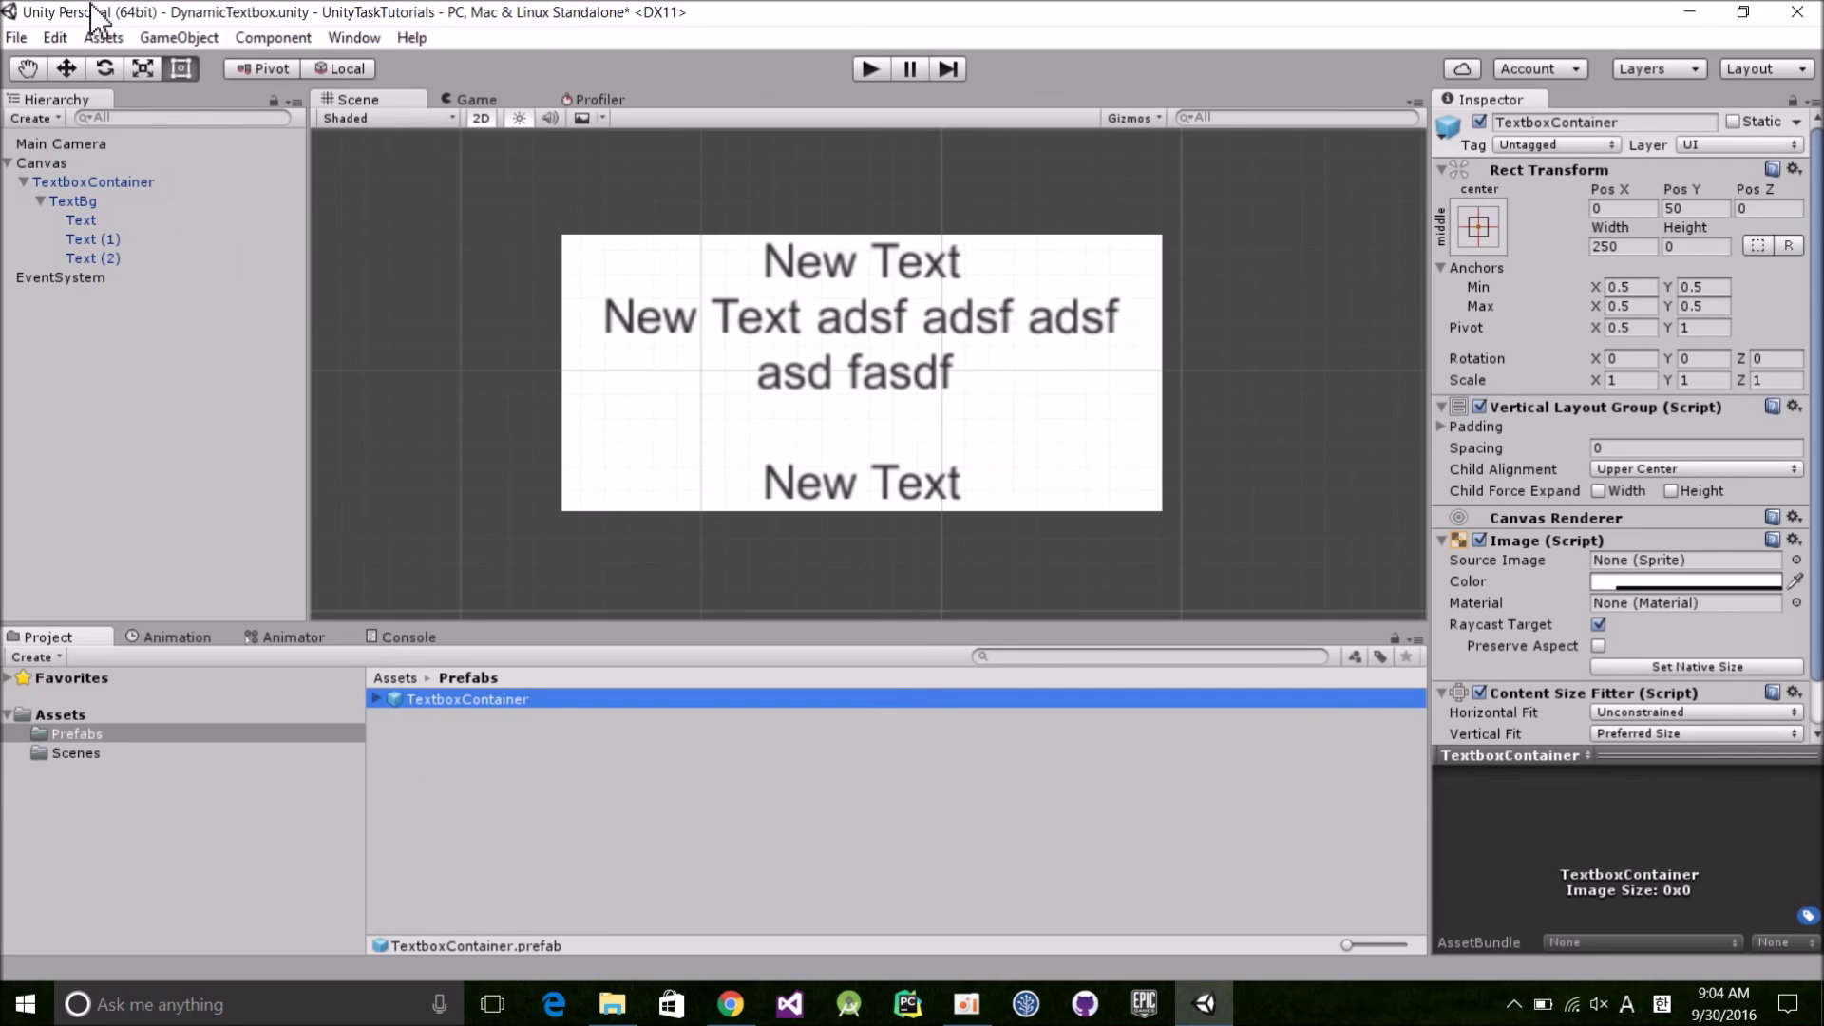
click(19, 38)
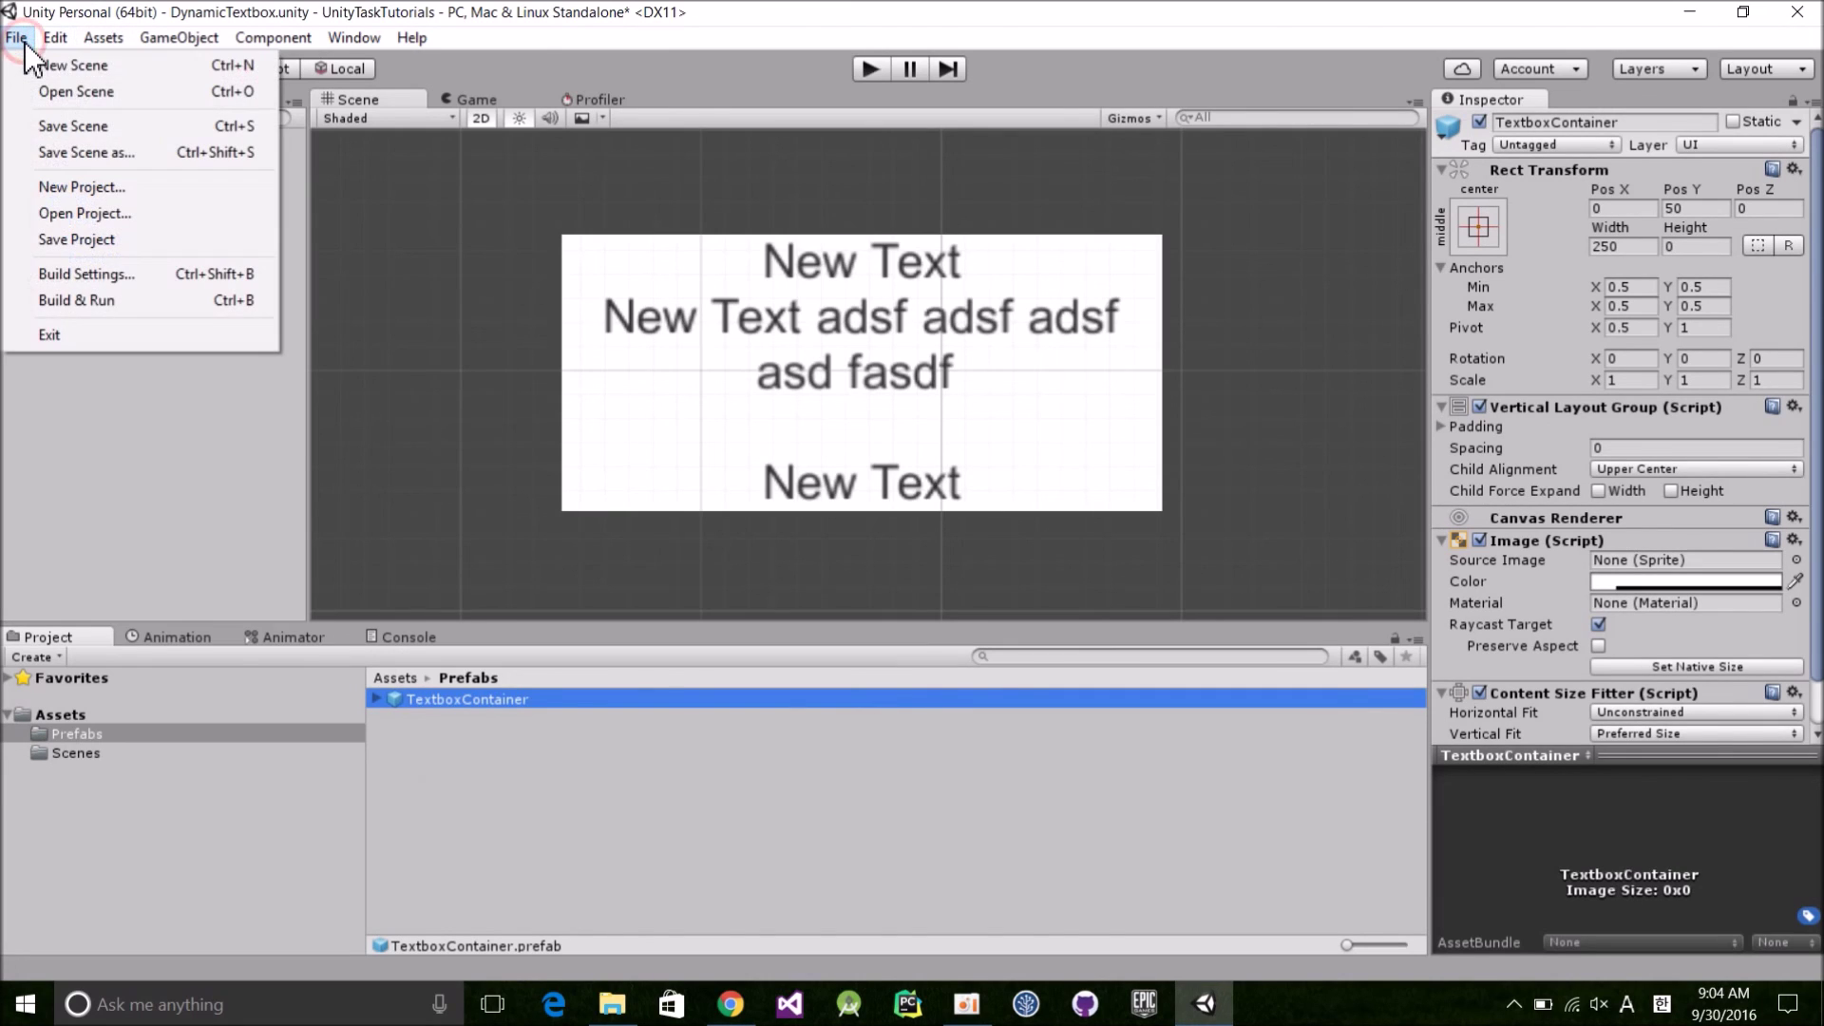
click(78, 127)
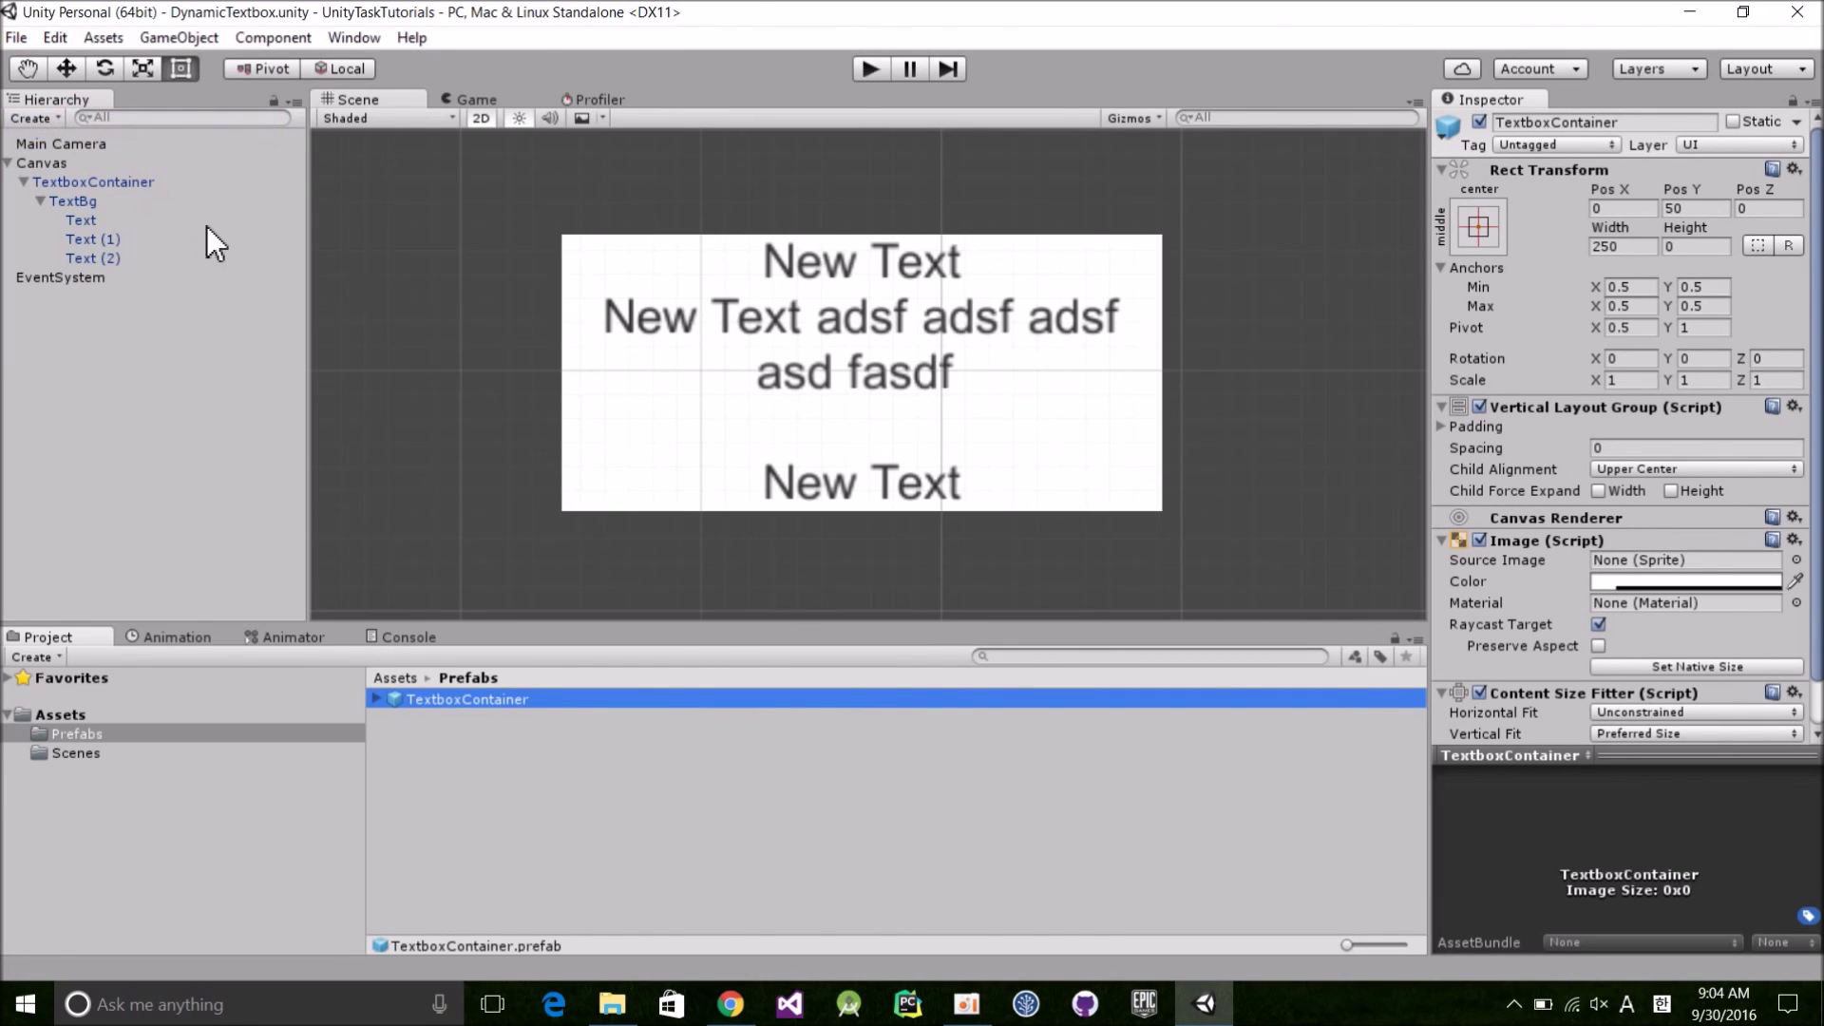